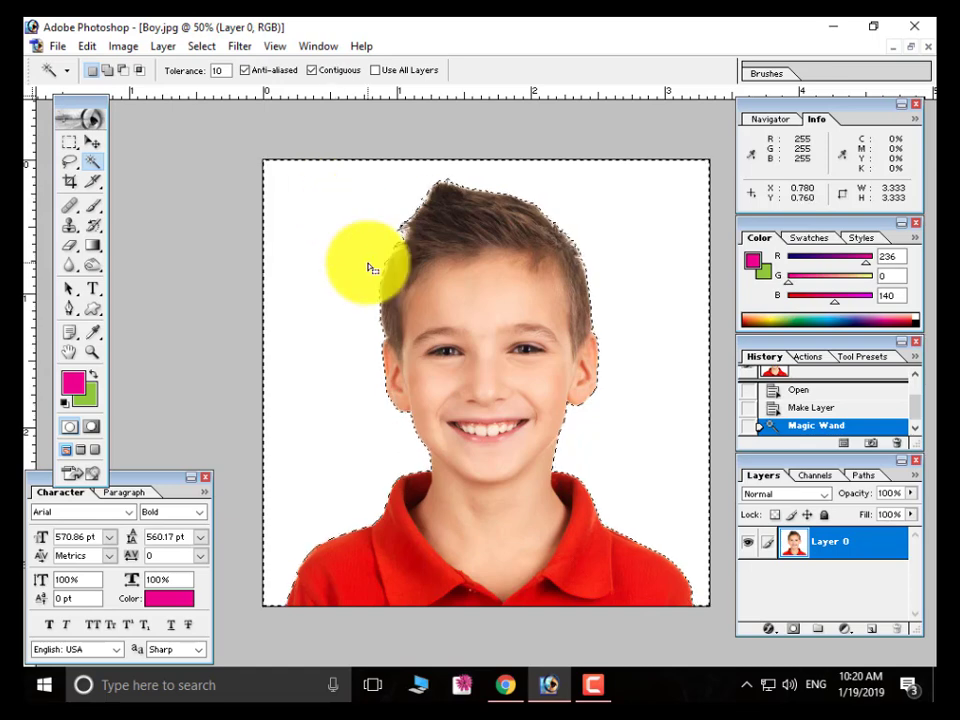
- Reselect the white background around the boy with the Magic Wand and clear it to transparency
key(ctrl+d)
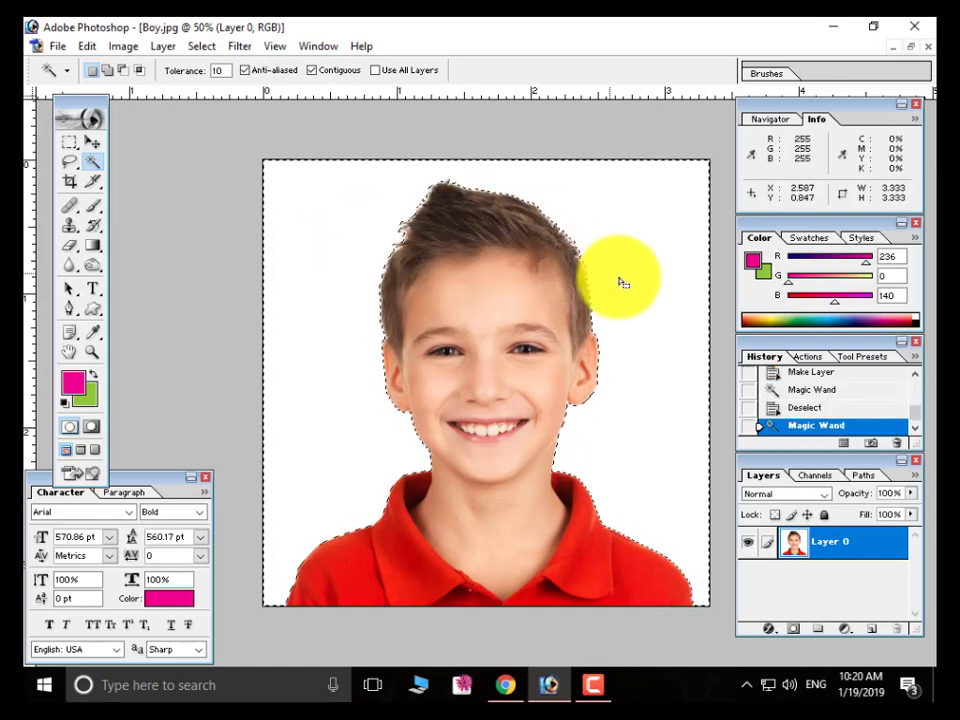
key(Delete)
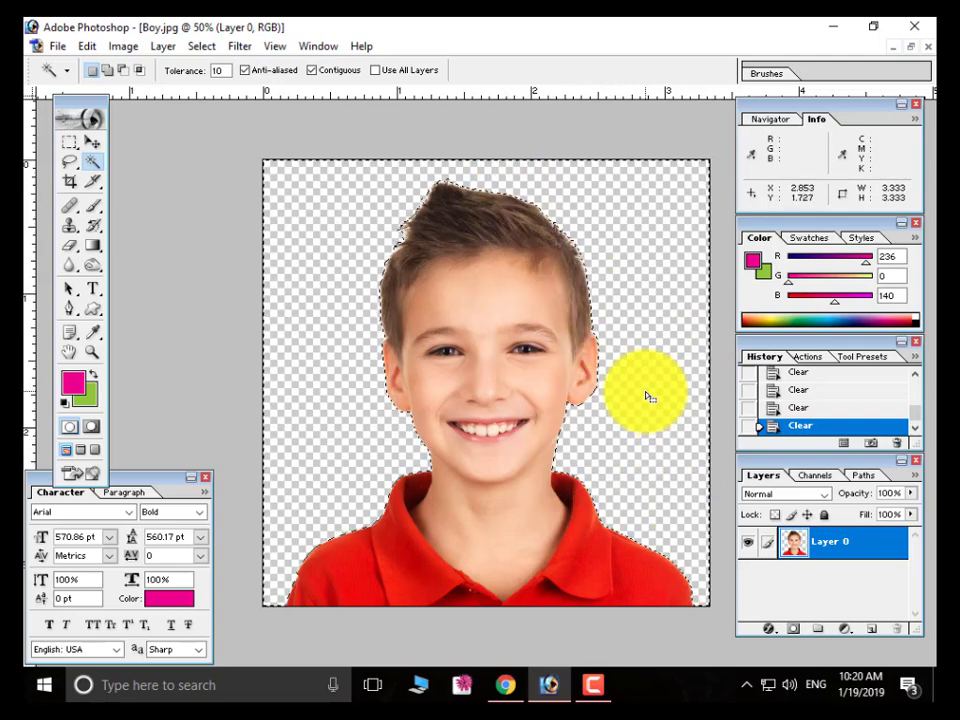
- Deselect and start a Pen path from the neck edge beside the collar, tracing the image-left side of the neckline down towards the V
click(69, 309)
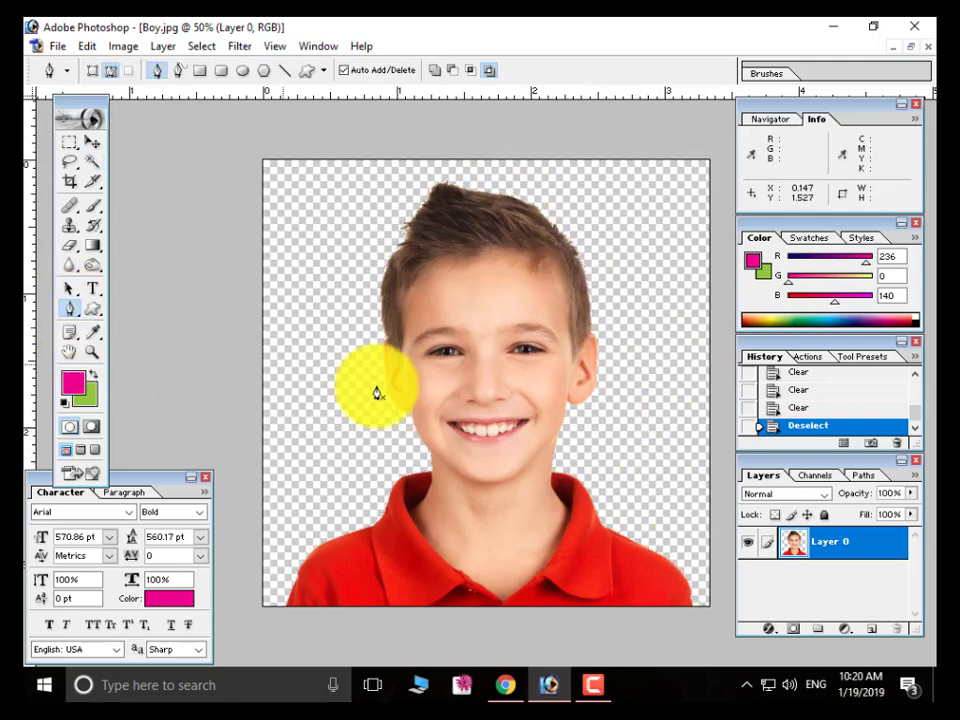
ctrl+click(506, 575)
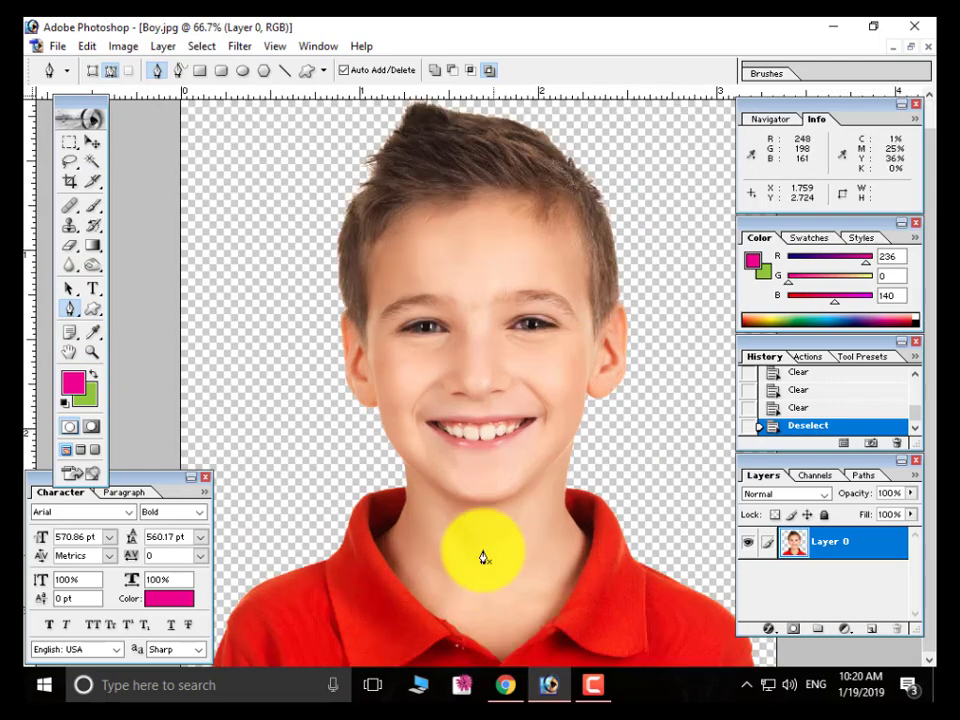
click(406, 488)
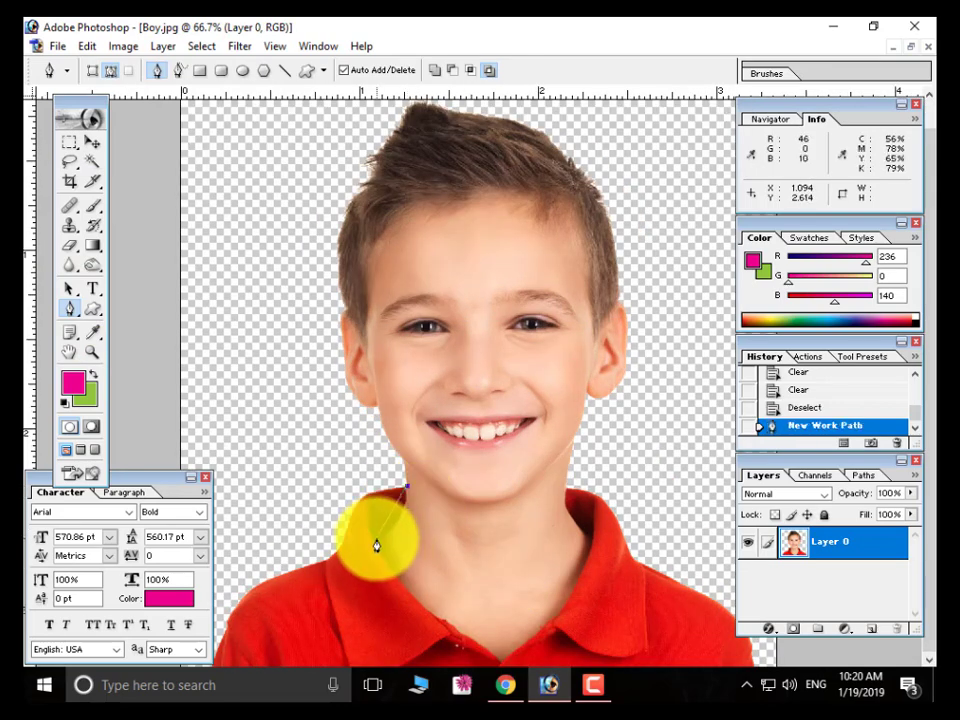
mouse_move(376, 545)
mouse_down()
mouse_move(360, 543)
mouse_move(347, 560)
mouse_move(373, 545)
mouse_up()
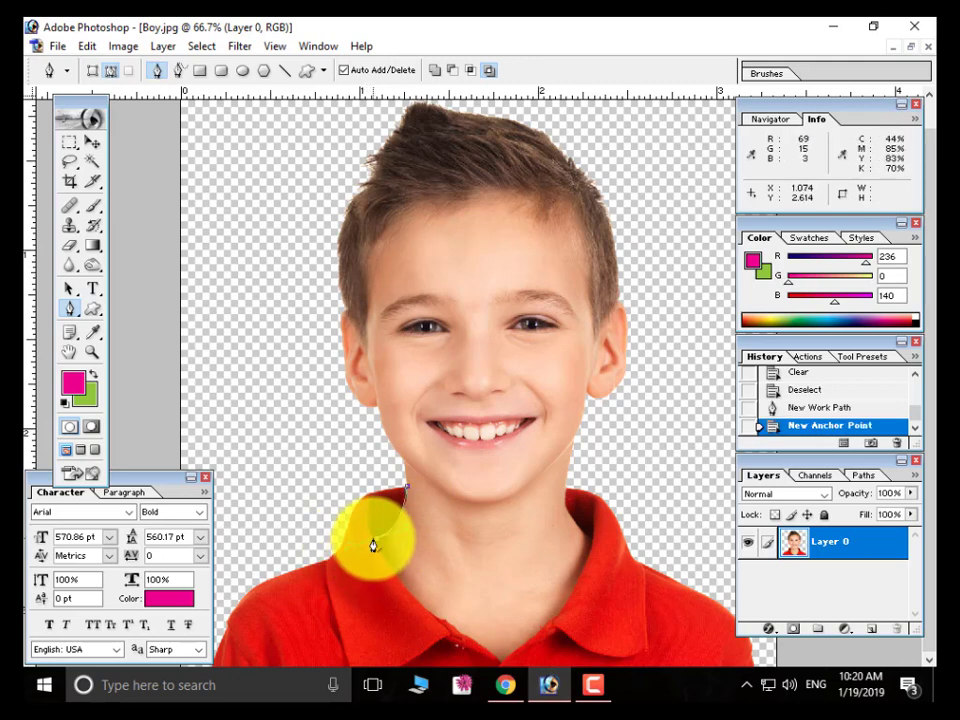
click(379, 544)
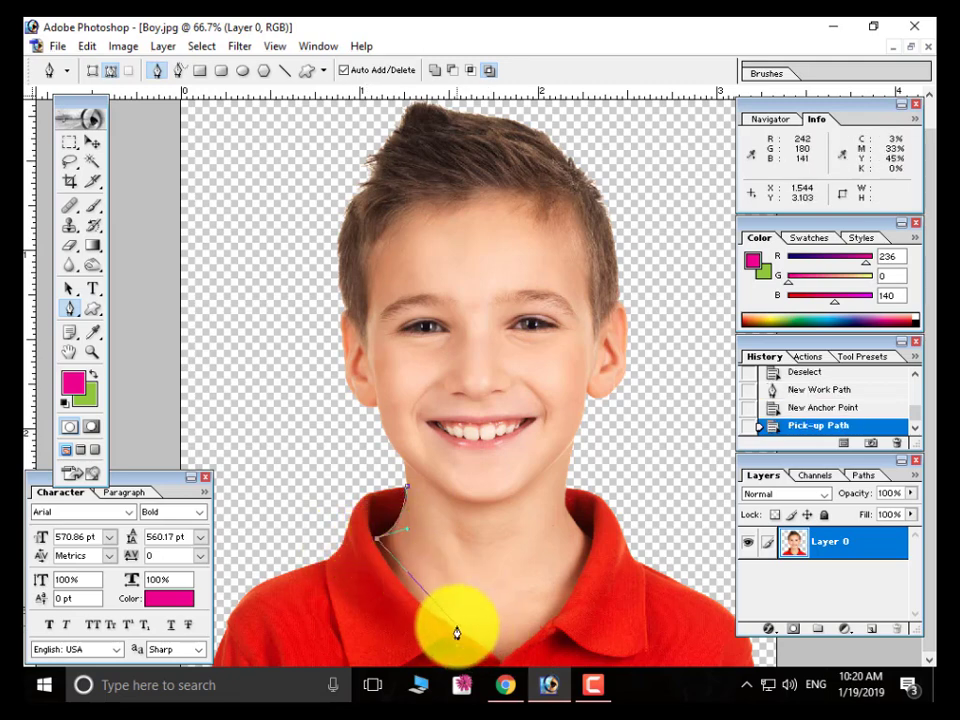
drag(455, 633, 514, 647)
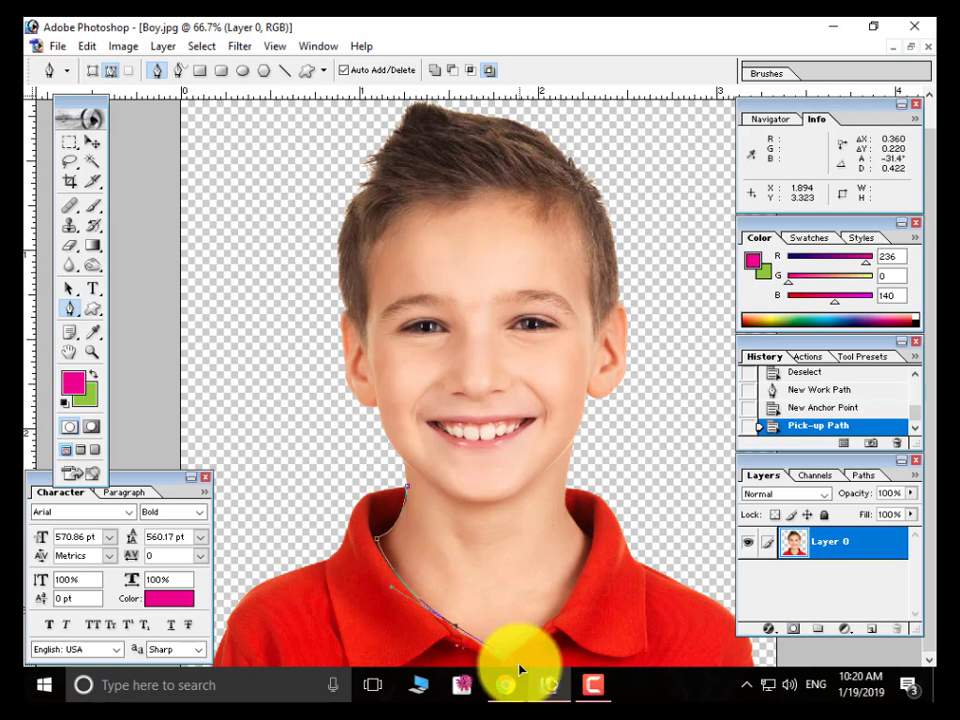
click(456, 634)
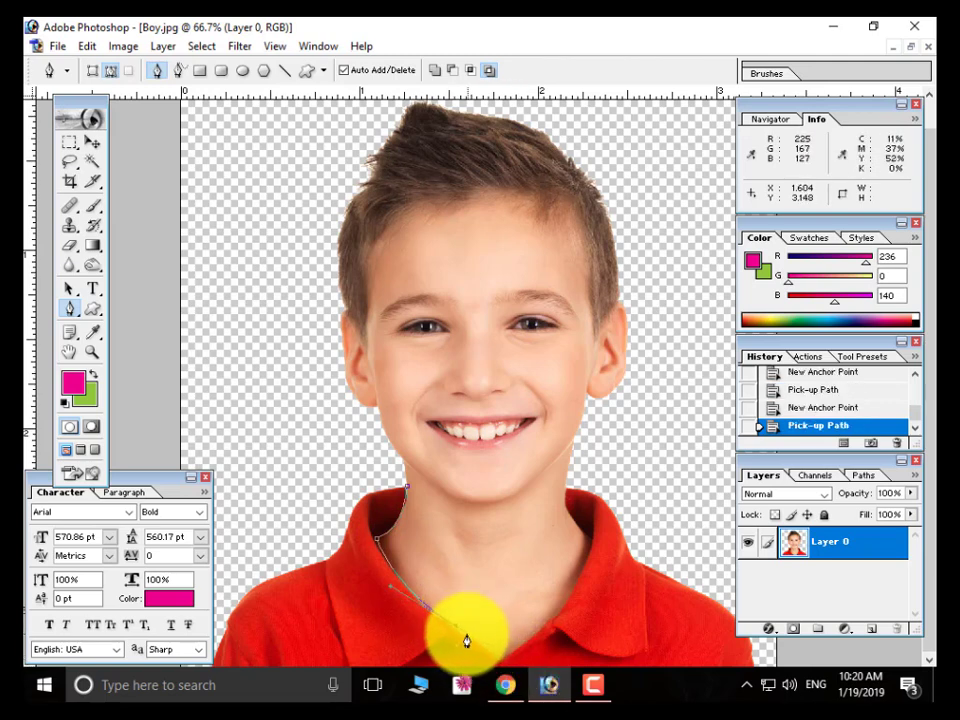
- Continue the Pen path through the bottom of the V and up the other side of the neckline to the neck edge
drag(463, 641, 552, 619)
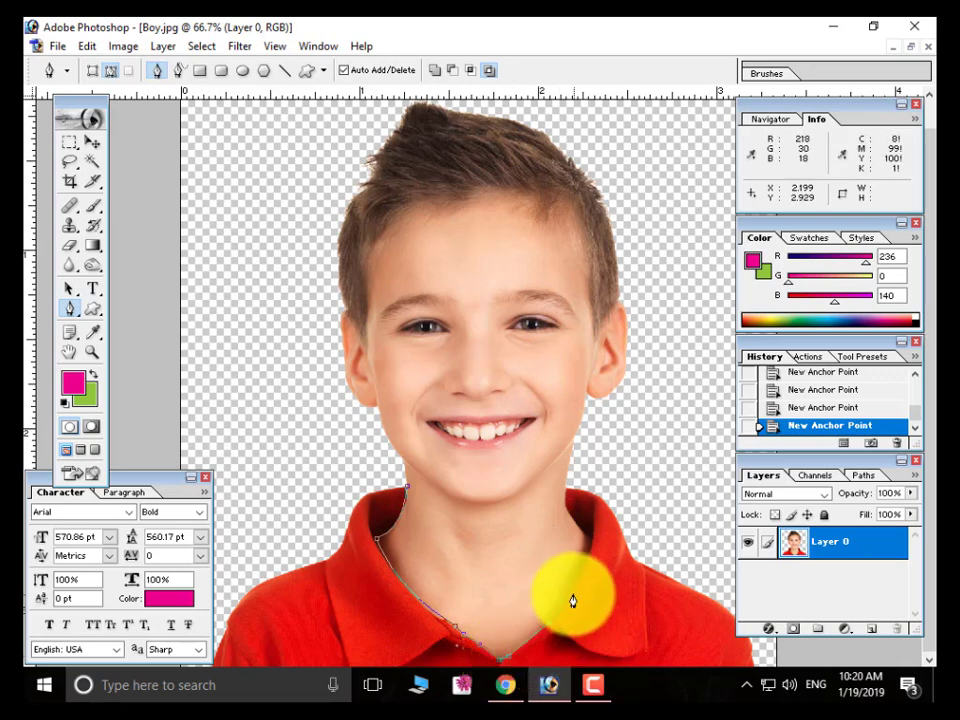
click(571, 594)
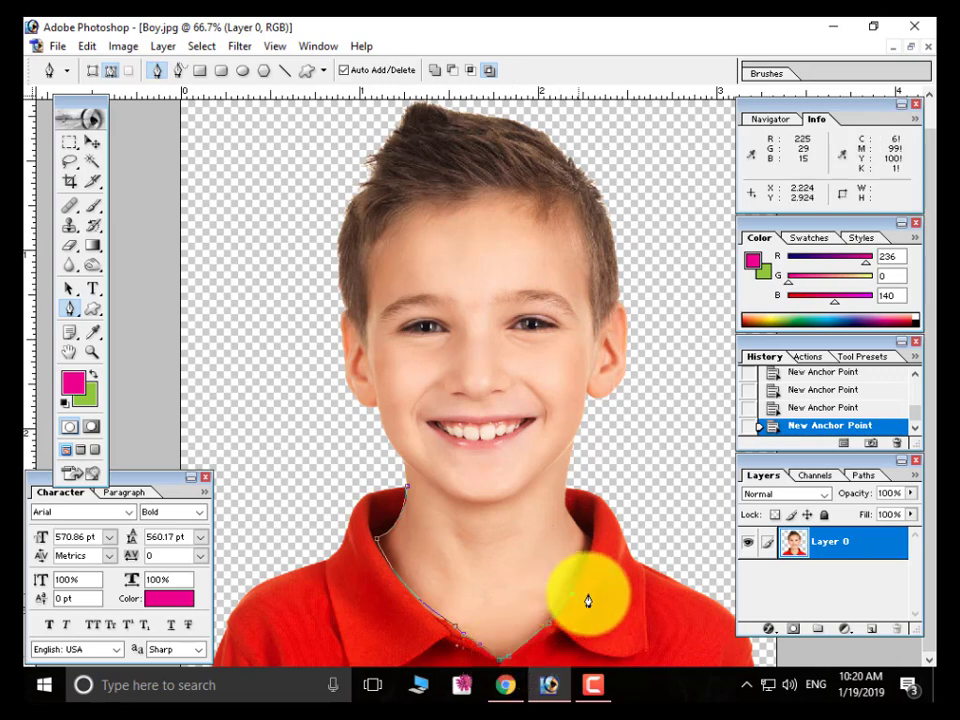
click(592, 543)
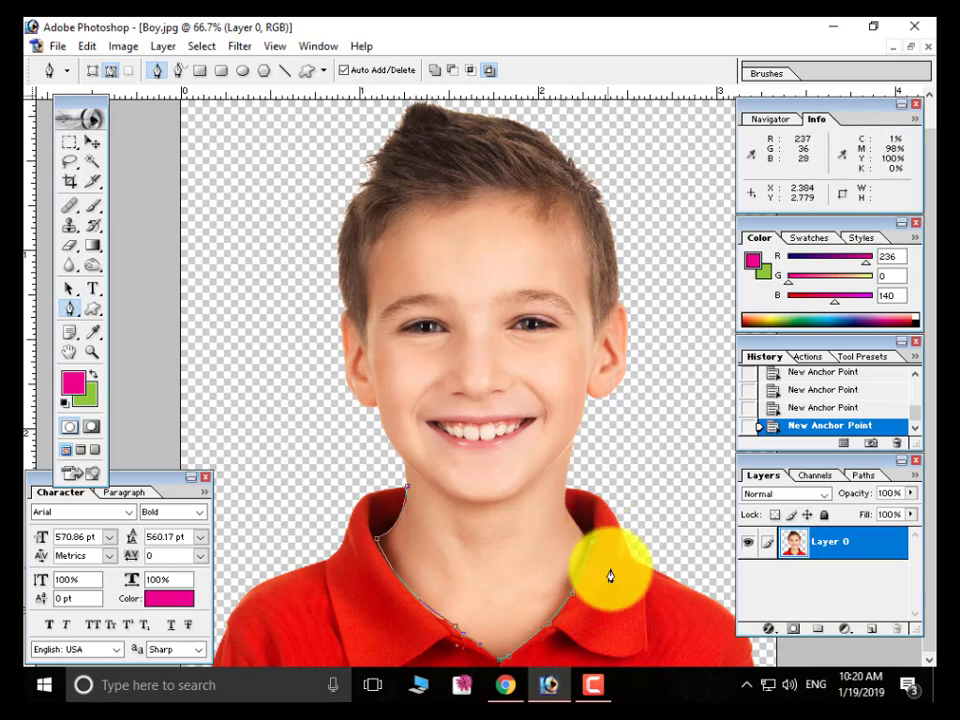
scroll(600, 560, up, 1)
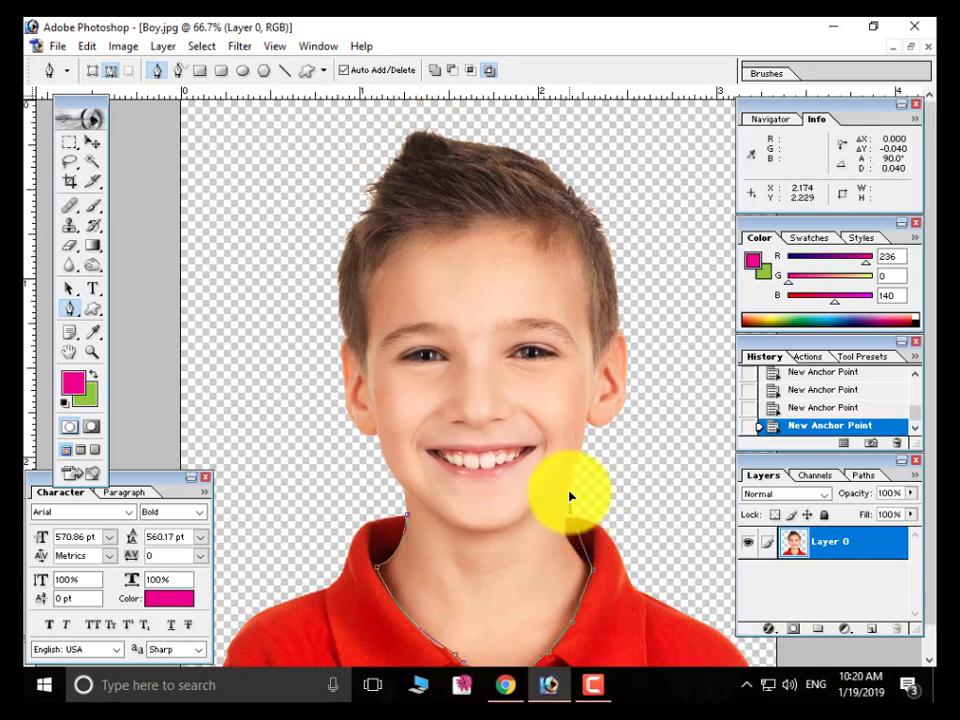
drag(586, 474, 587, 467)
click(569, 515)
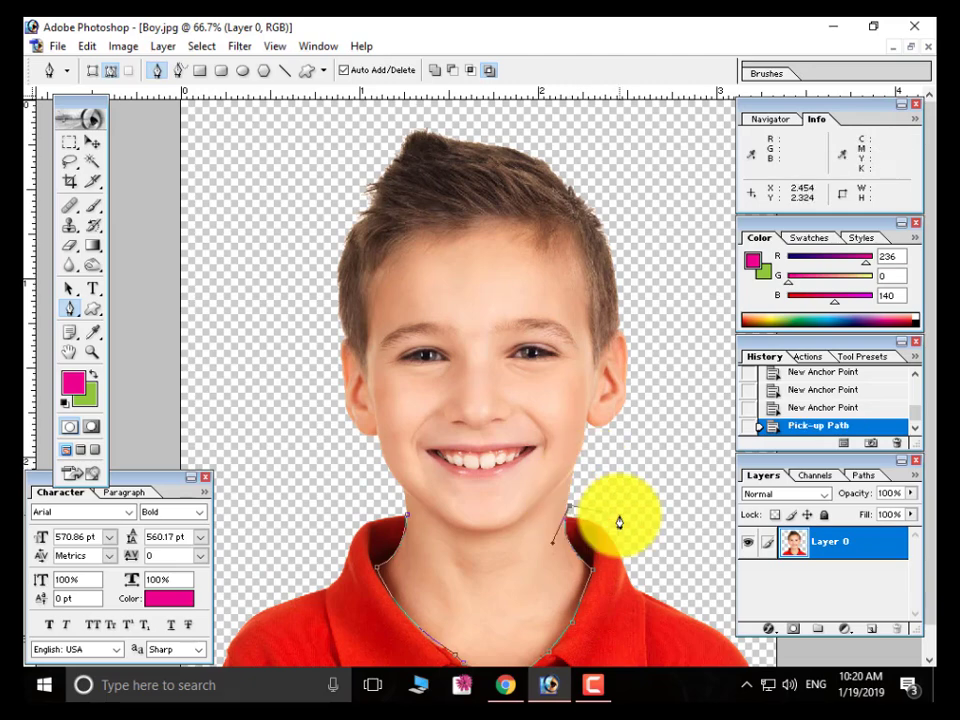
- Carry the Pen path loosely around the outside of the head and back to the neck where it started
key(ctrl+minus)
key(ctrl+minus)
click(608, 397)
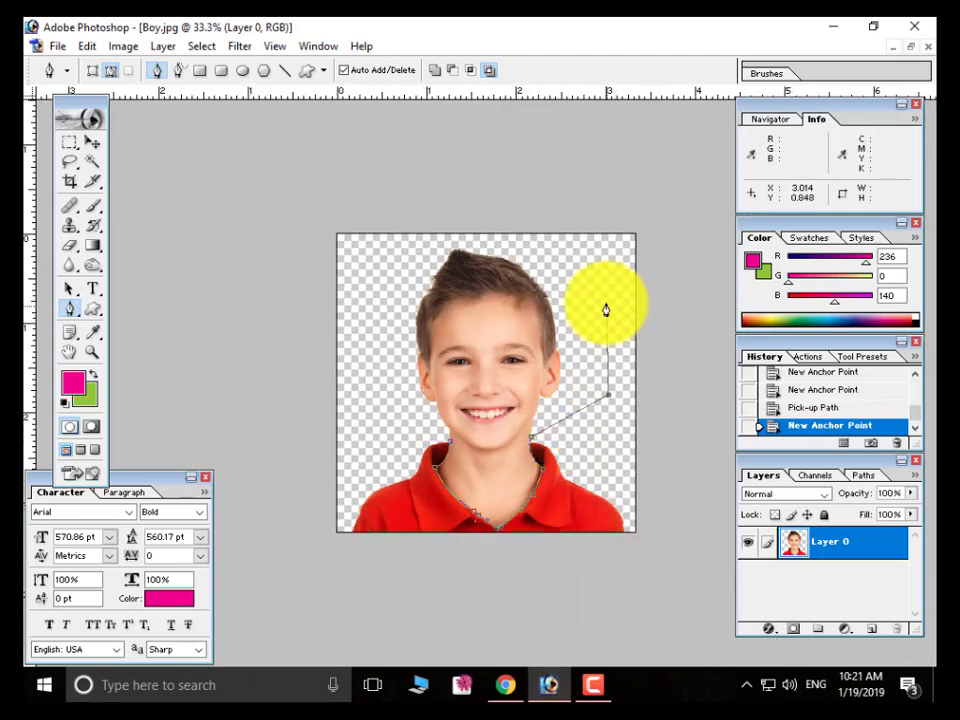
click(606, 300)
click(558, 219)
click(482, 199)
click(437, 216)
click(379, 276)
click(378, 335)
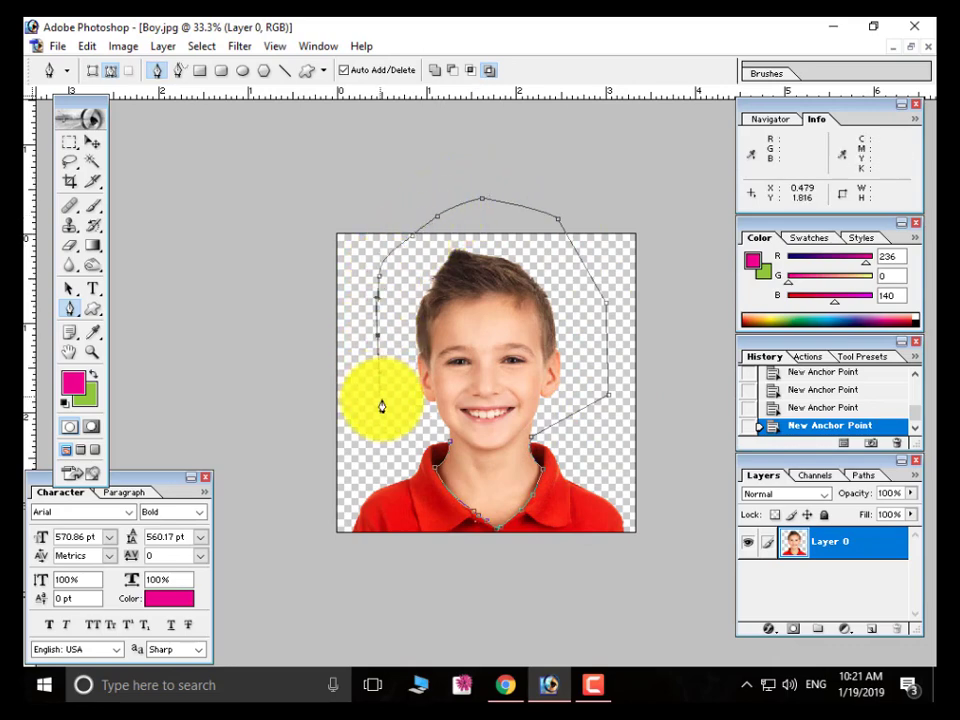
click(381, 398)
click(411, 417)
click(443, 432)
- Convert the path to a selection and clear everything outside it, keeping only the head and neck, then deselect
key(ctrl+Return)
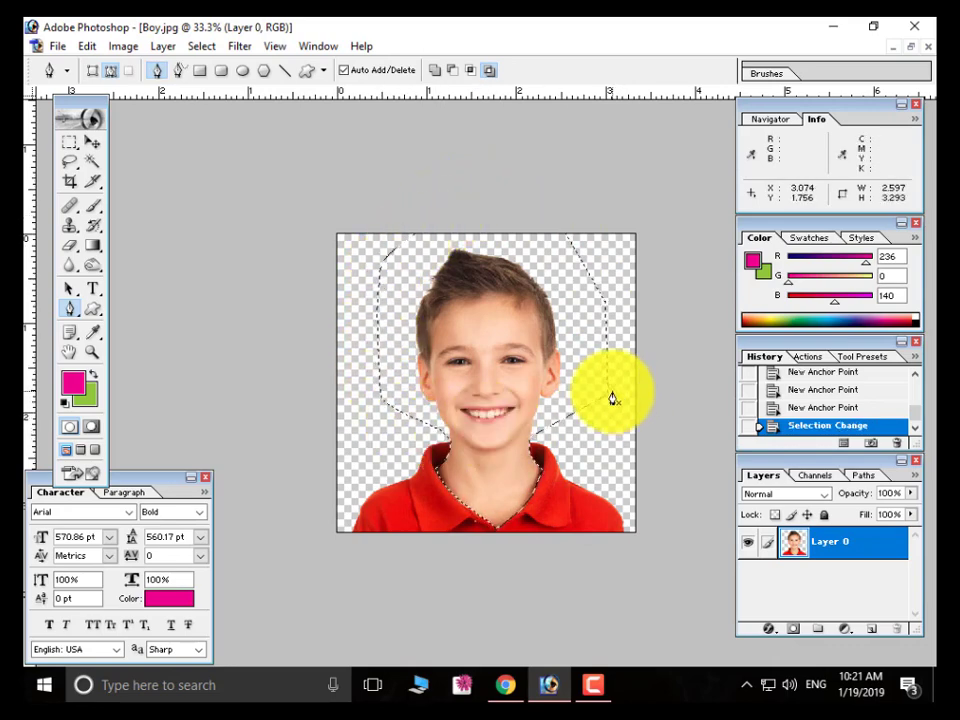
key(ctrl+shift+i)
key(Delete)
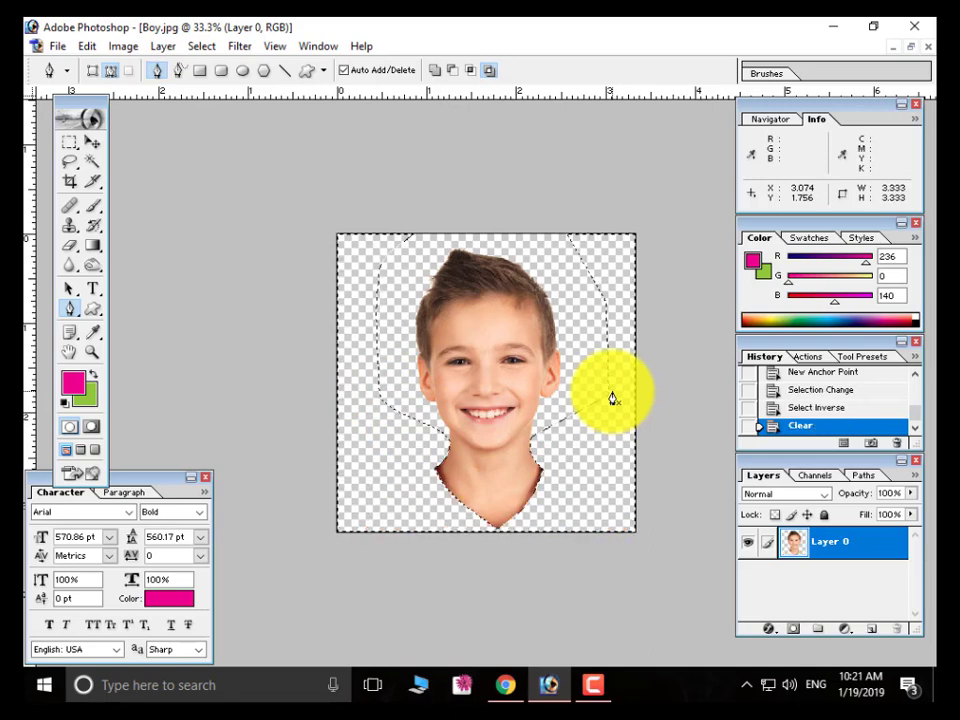
key(ctrl+d)
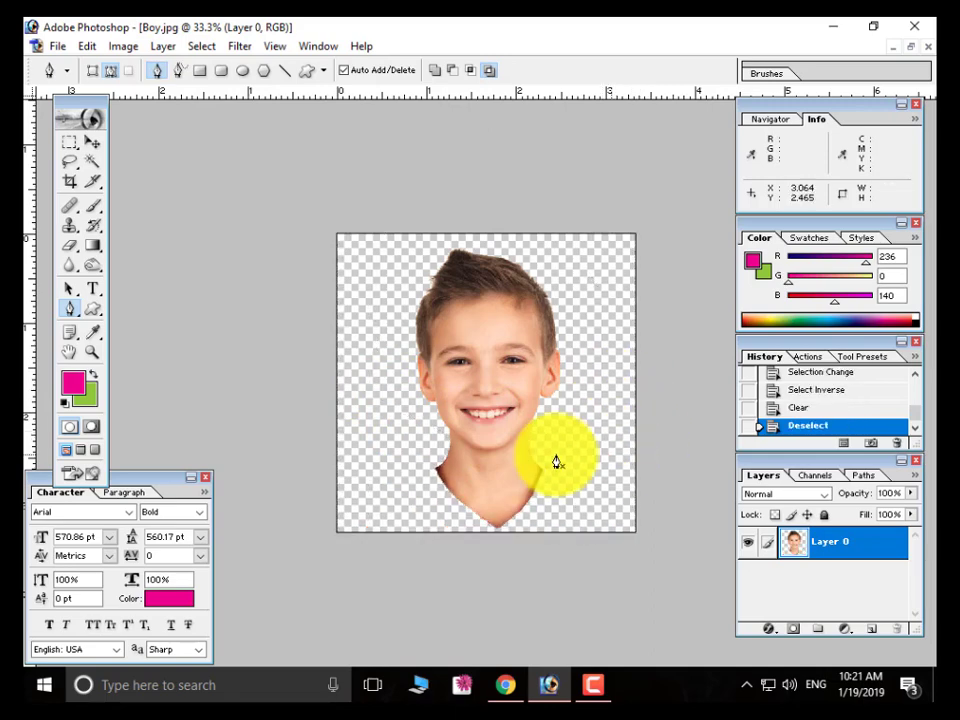
- Scale the cut-out head proportionally to about 58.7% and move it slightly up on the canvas
click(90, 145)
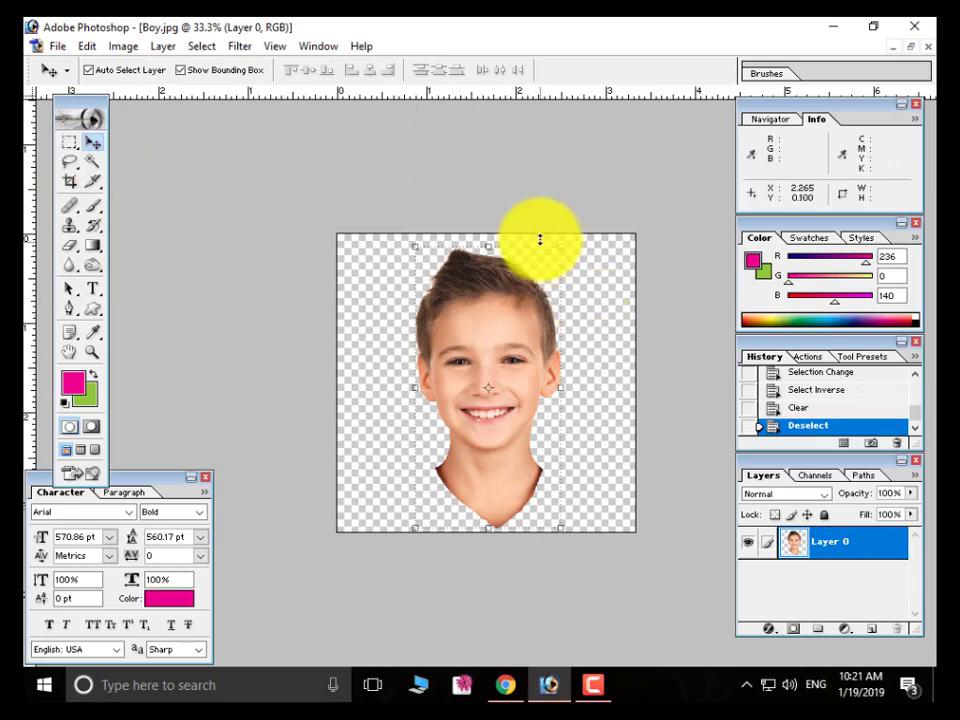
key(ctrl+t)
drag(565, 248, 530, 302)
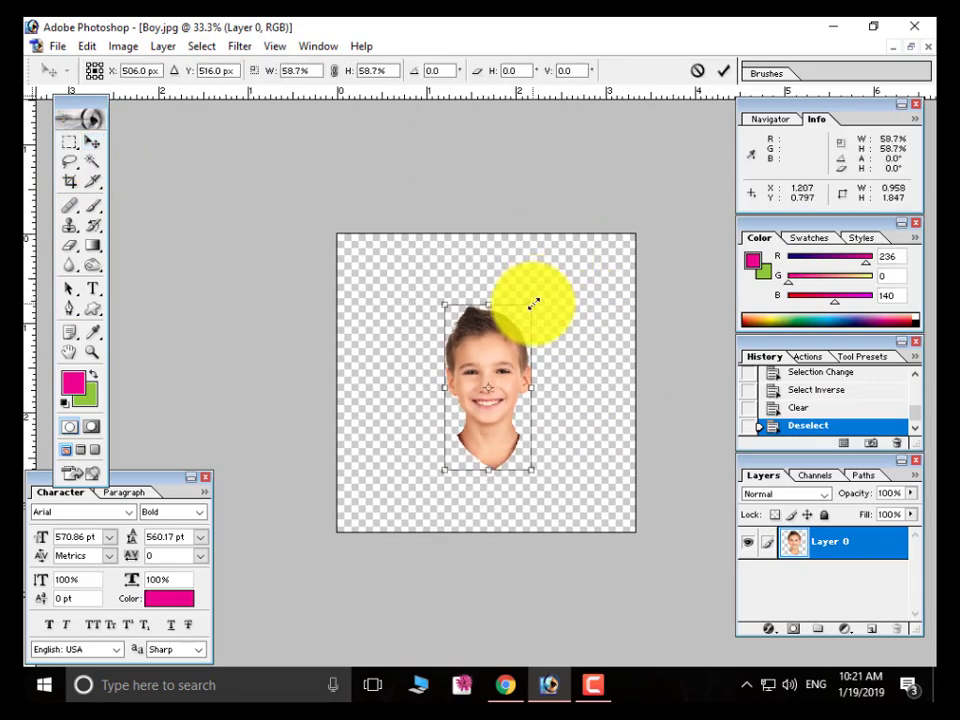
key(Return)
drag(491, 374, 488, 341)
- Check the image's pixel dimensions, document size and resolution without changing them
key(ctrl+space)
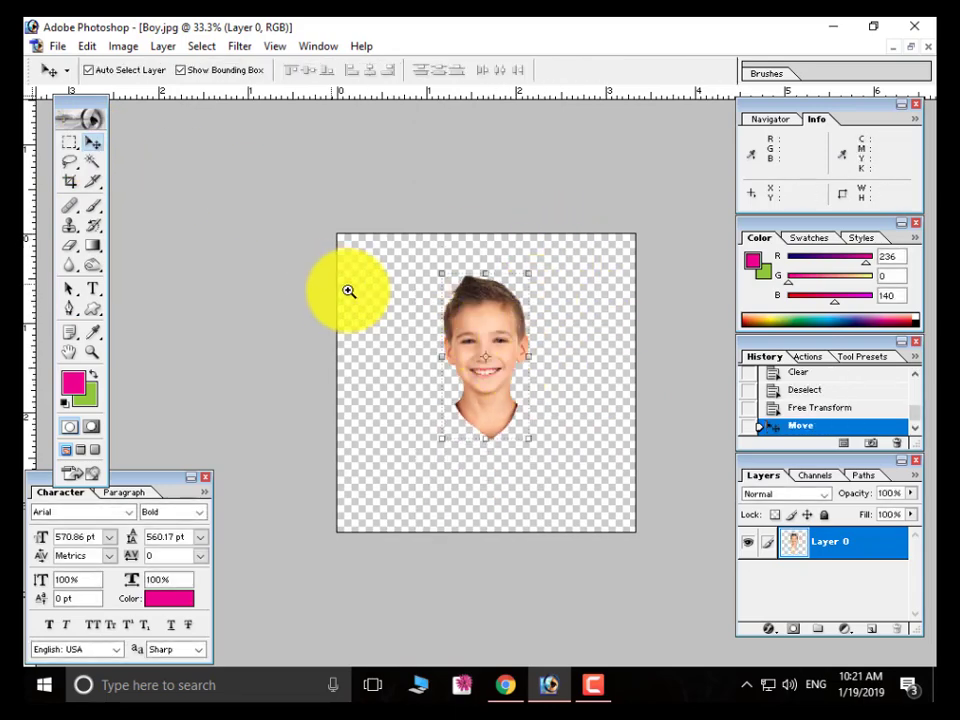
drag(347, 289, 568, 401)
key(ctrl+minus)
key(ctrl+minus)
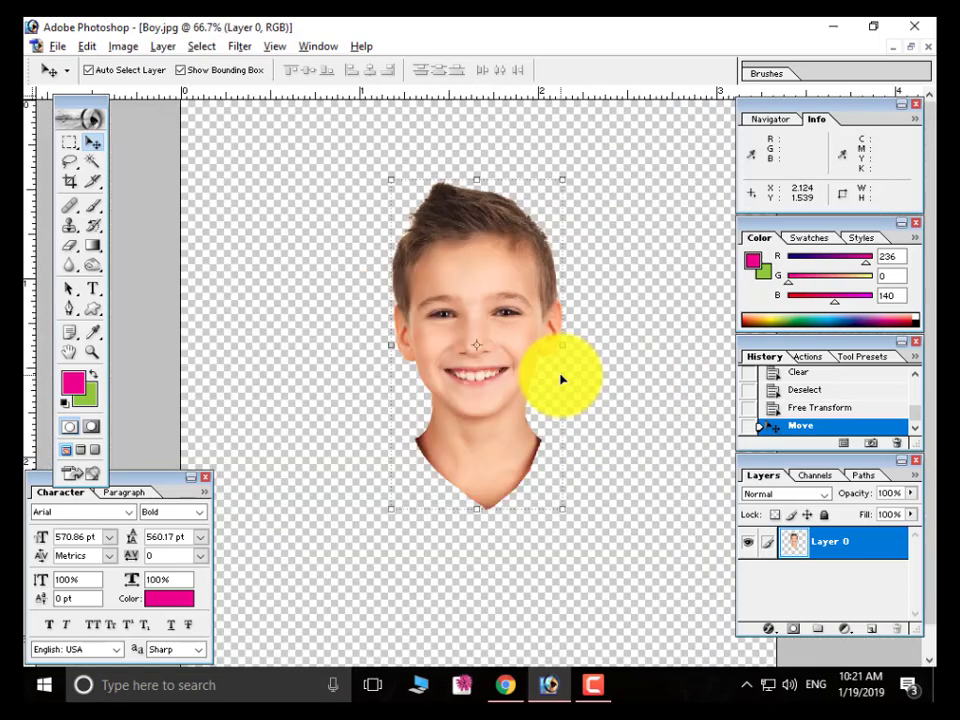
key(alt+i)
key(i)
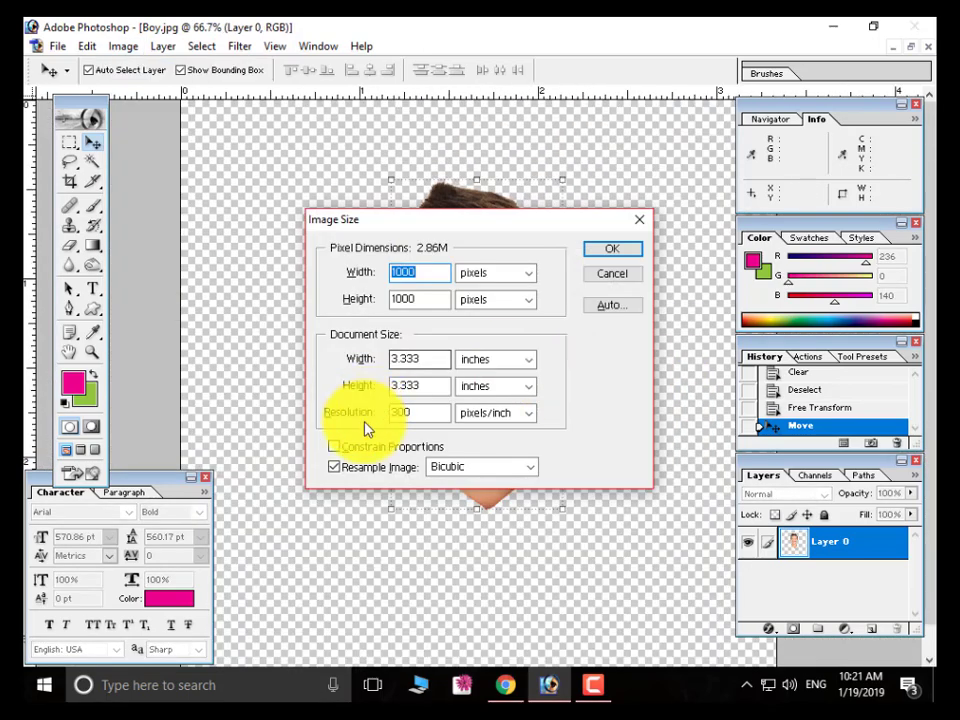
key(Escape)
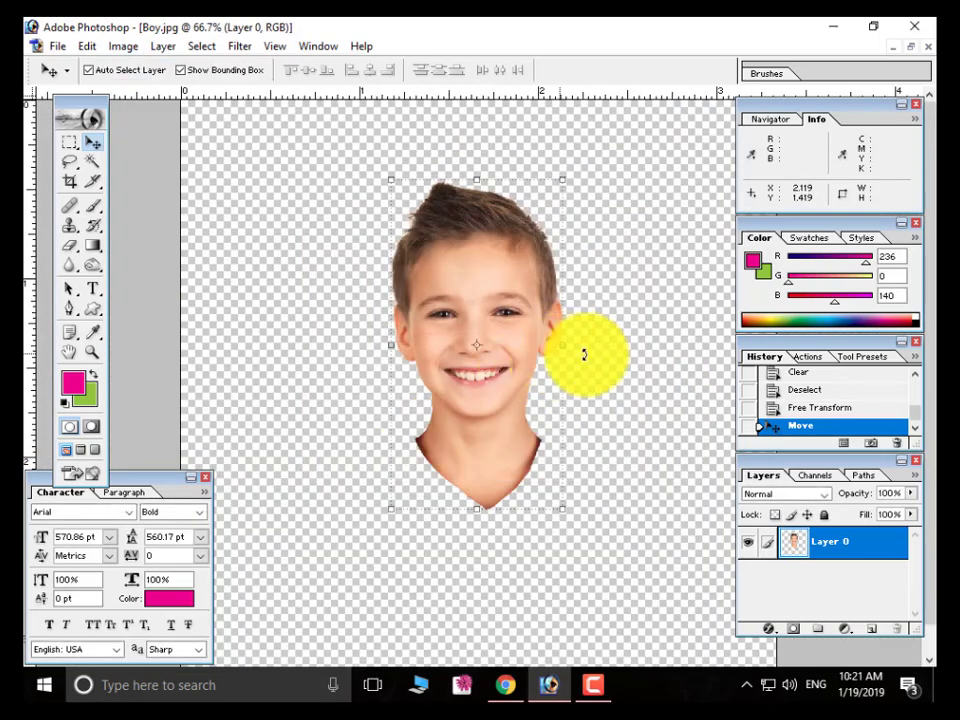
- Start opening another image and go to the Photo (D:) drive
click(58, 46)
click(84, 88)
scroll(377, 368, down, 5)
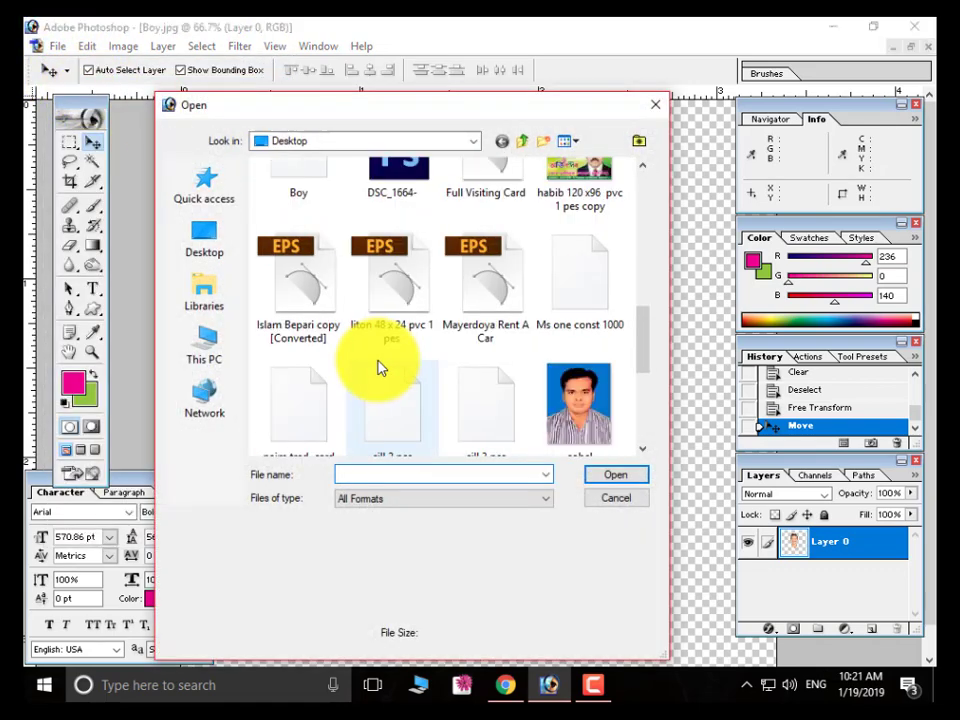
click(215, 343)
scroll(472, 316, down, 3)
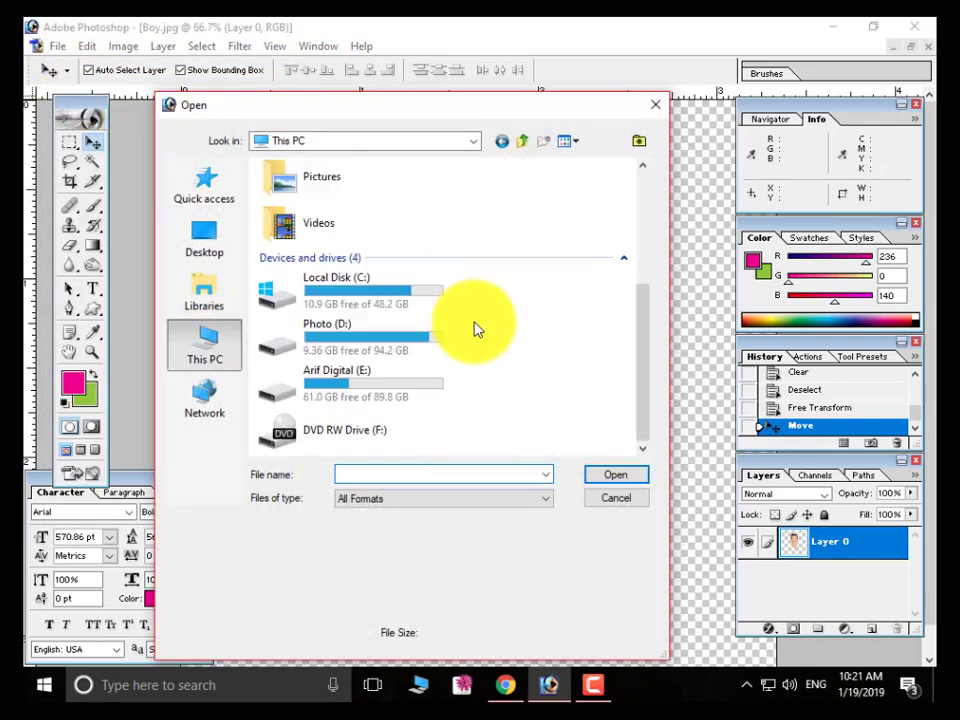
click(300, 339)
double_click(343, 328)
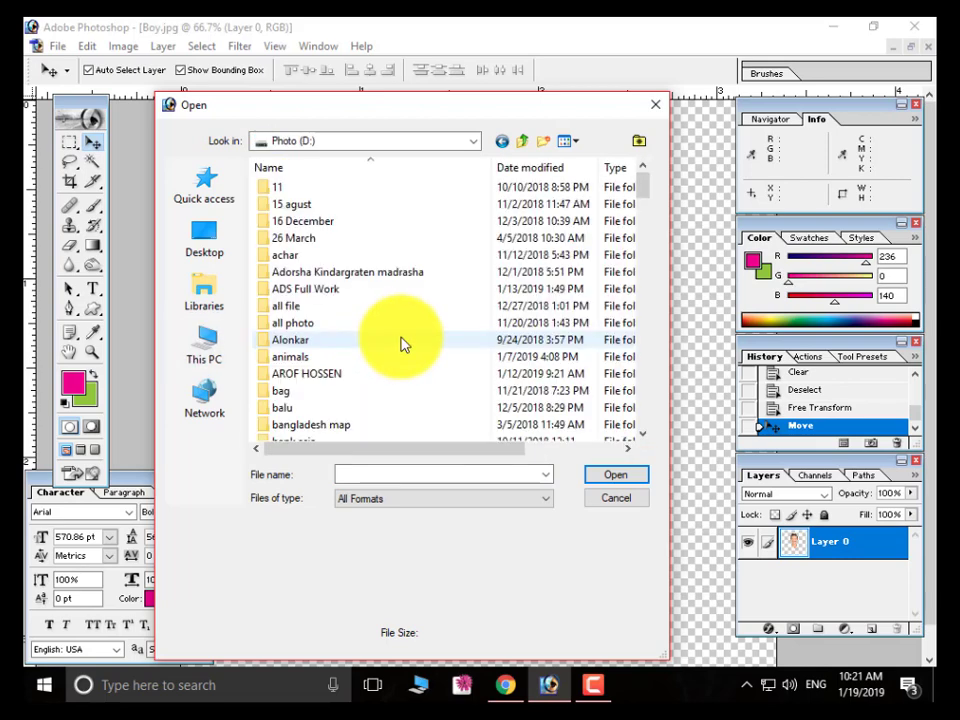
- Find the model folder on the Photo (D:) drive and open it
scroll(403, 345, down, 12)
scroll(403, 350, down, 13)
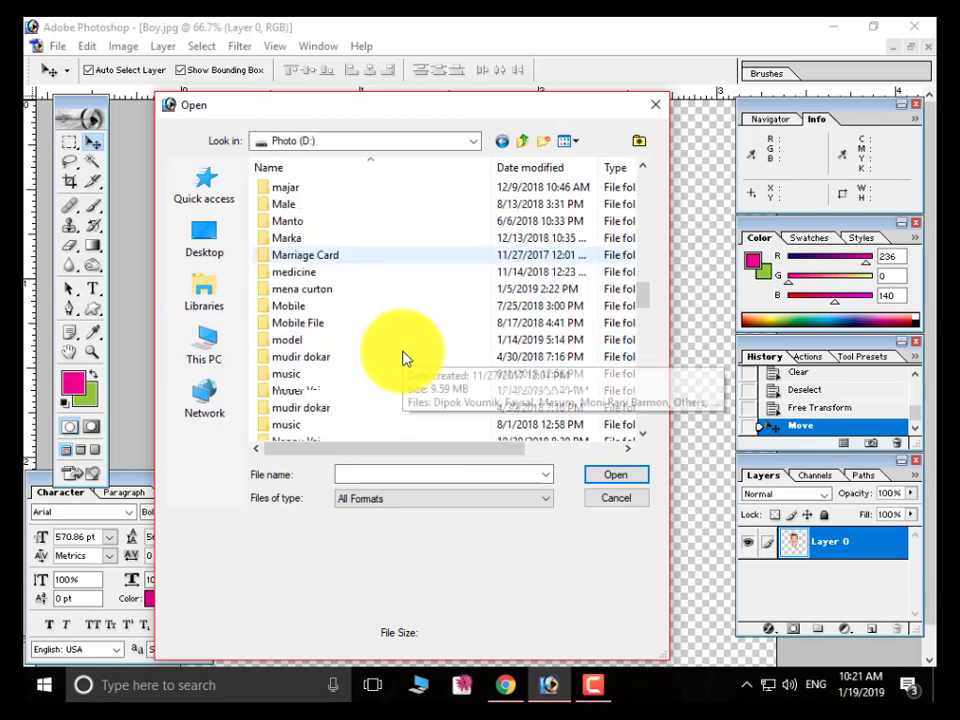
scroll(311, 330, down, 4)
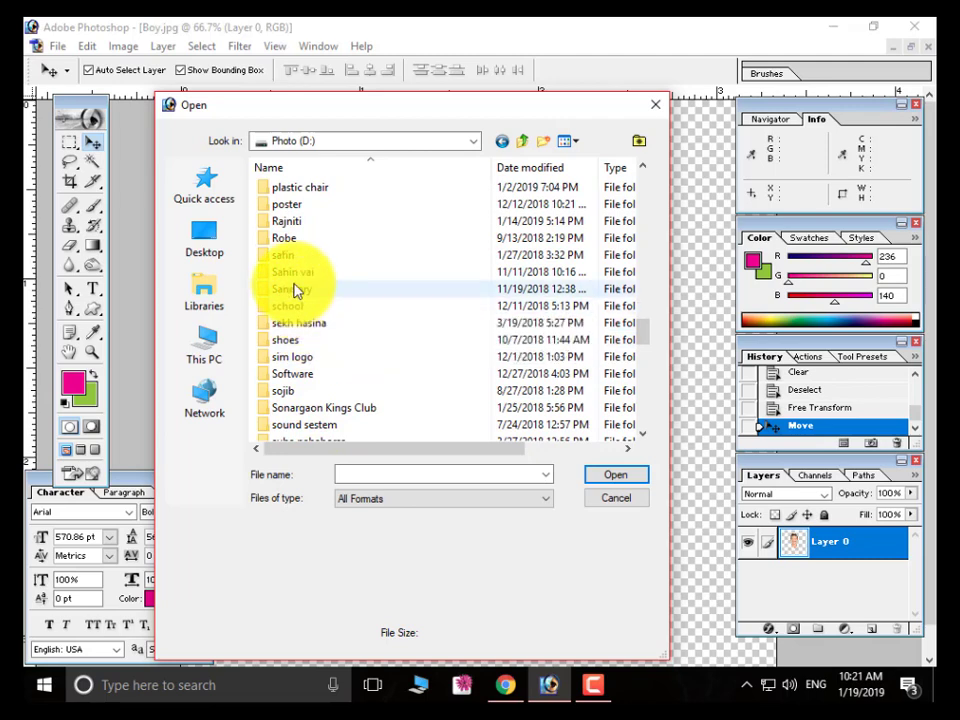
scroll(303, 275, up, 3)
scroll(303, 263, up, 2)
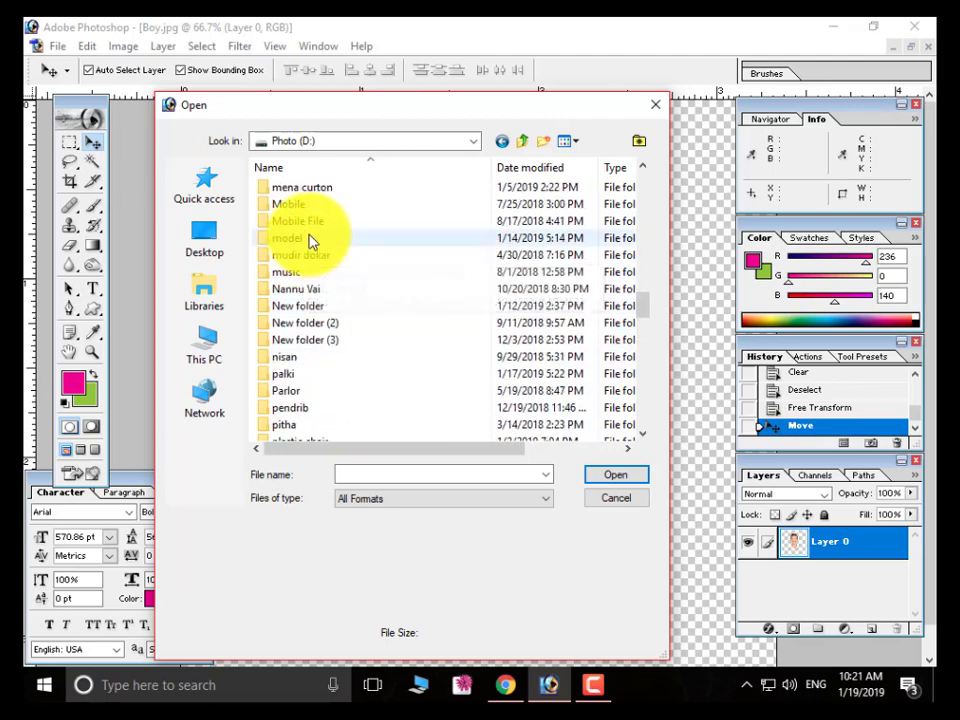
click(295, 240)
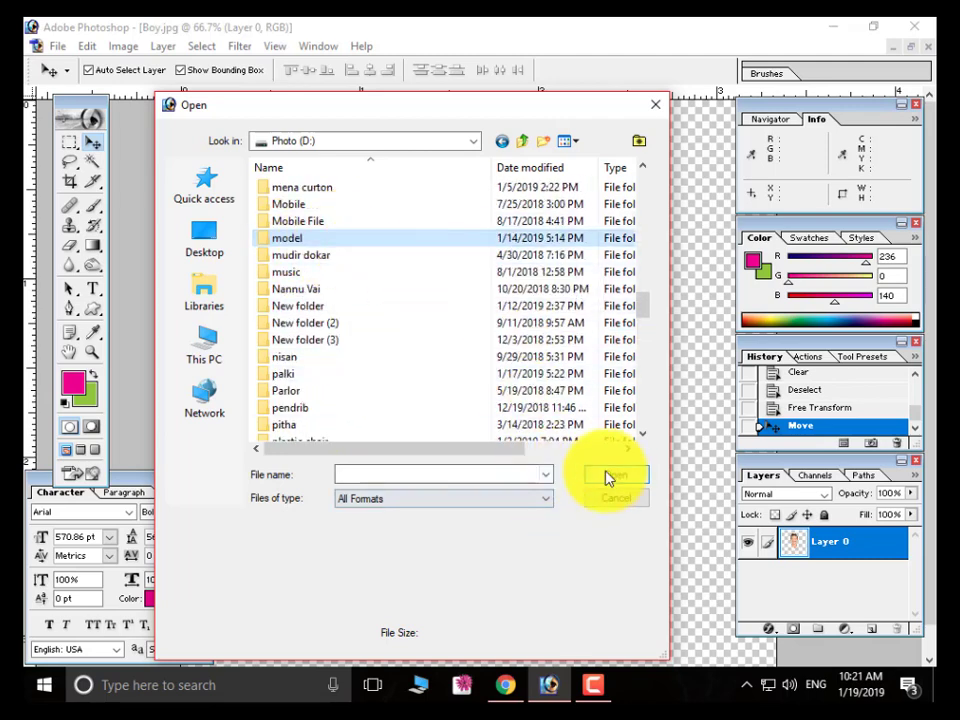
click(610, 475)
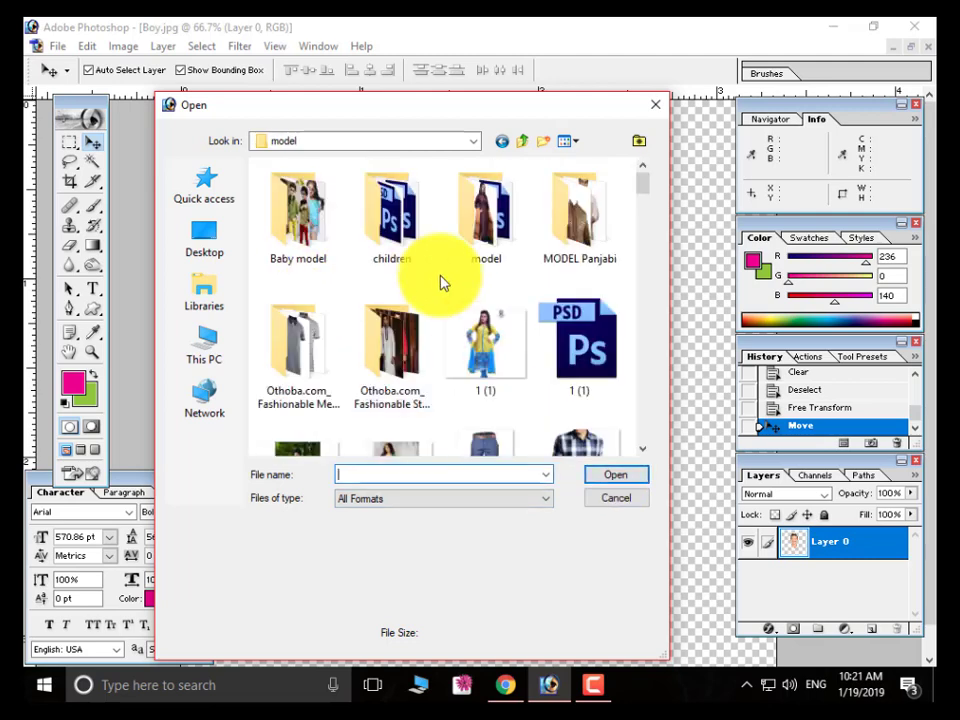
- Look through the model folder and open its MODEL Panjabi subfolder
scroll(444, 283, down, 2)
scroll(443, 280, down, 2)
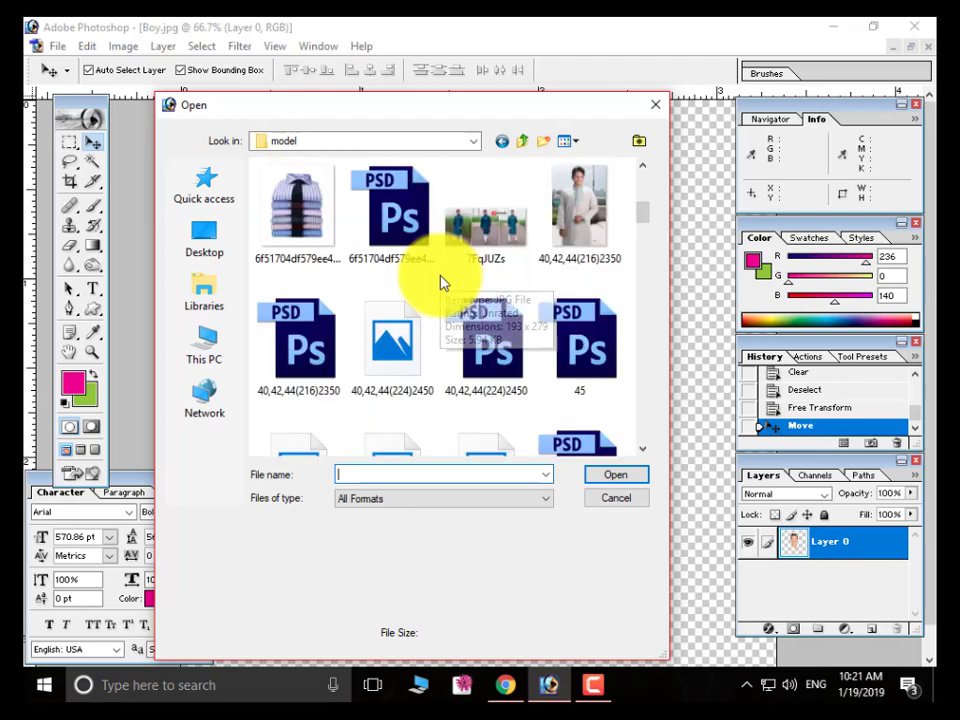
scroll(443, 280, up, 5)
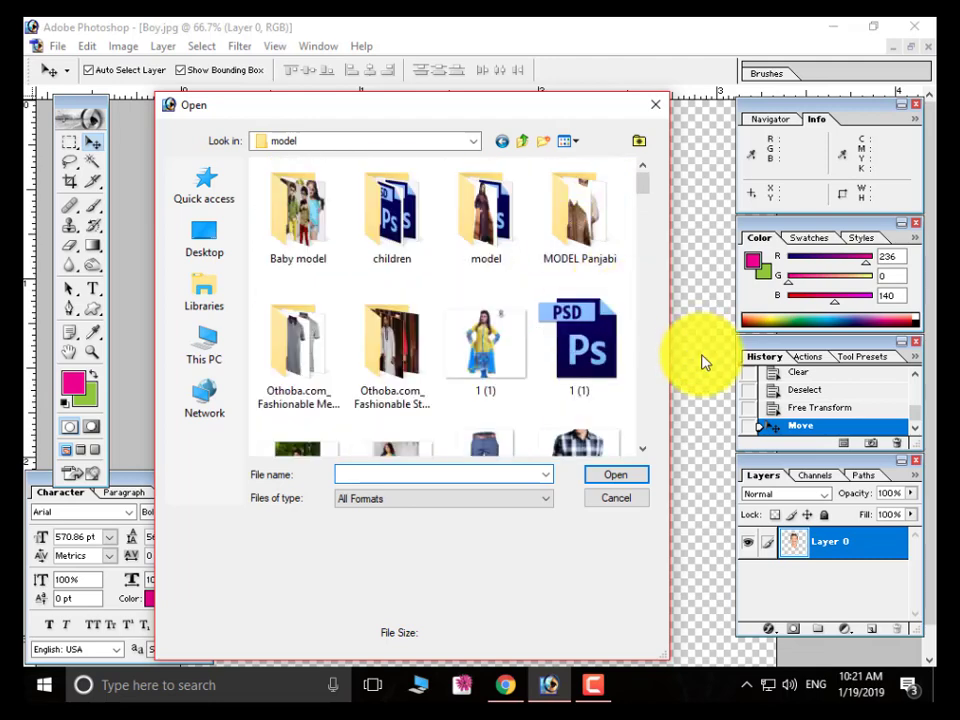
double_click(583, 214)
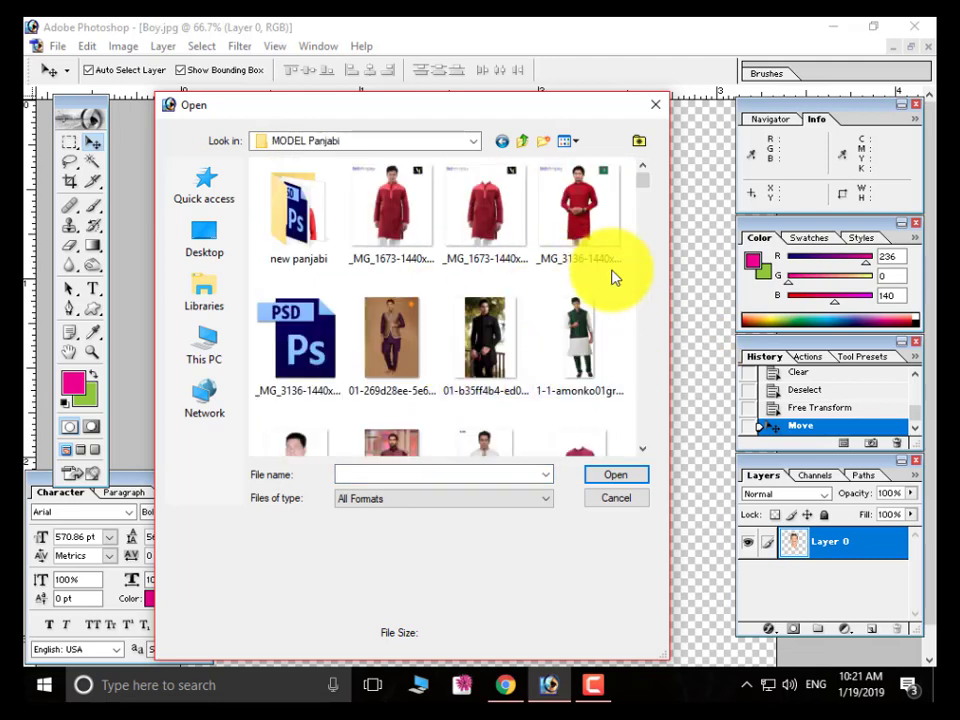
- Find the black vest image 0013693_contrast-koti-black-ds11-by-didars in the MODEL Panjabi folder and open it
scroll(518, 325, down, 1)
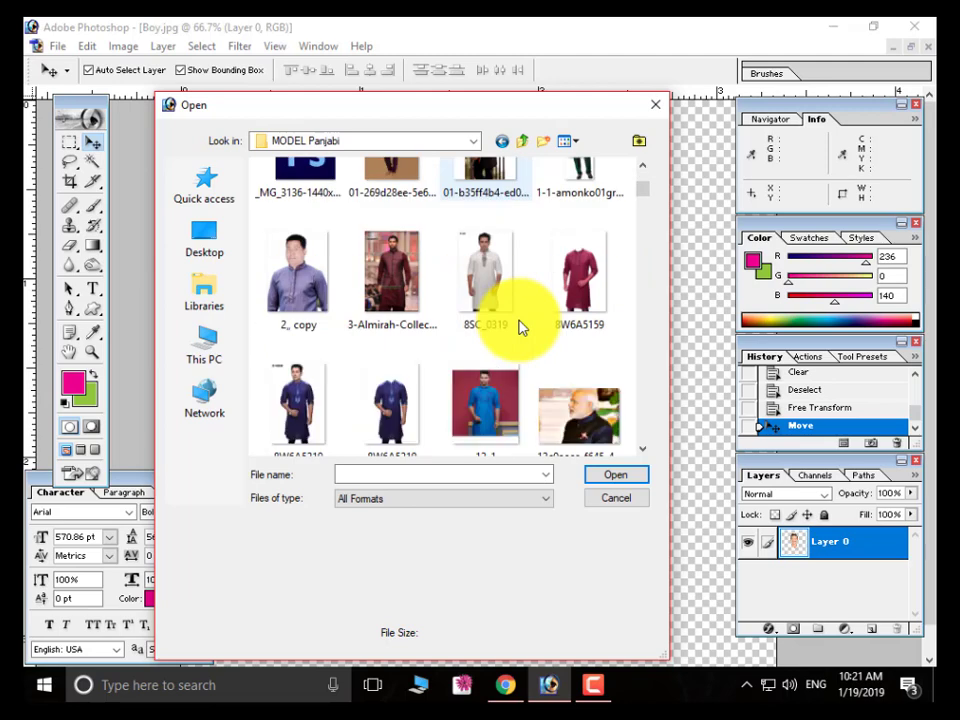
scroll(520, 326, down, 2)
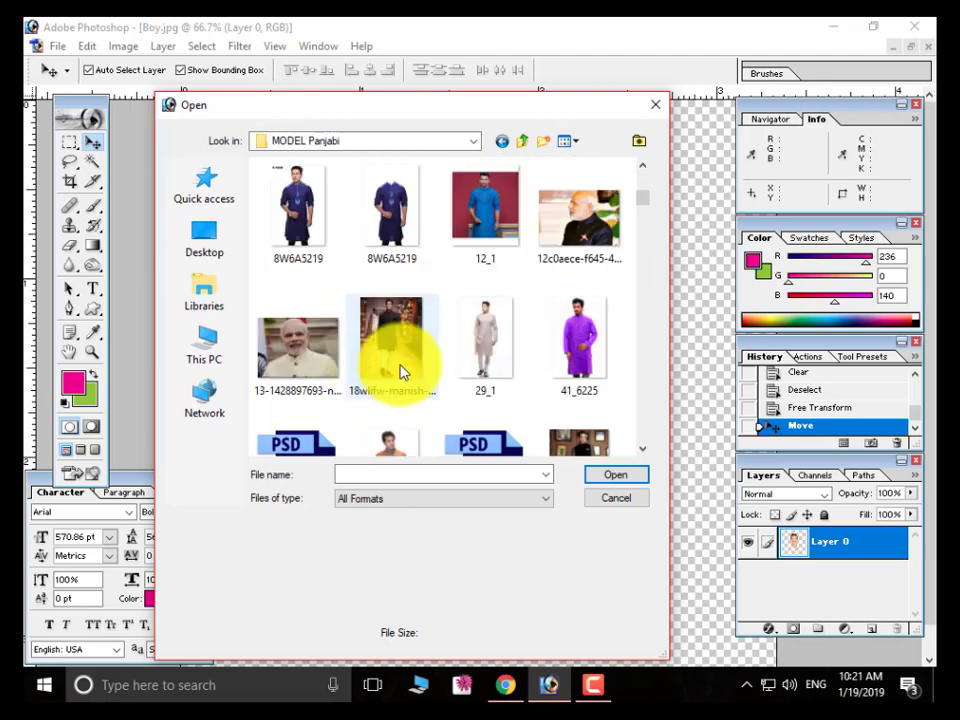
scroll(493, 377, down, 2)
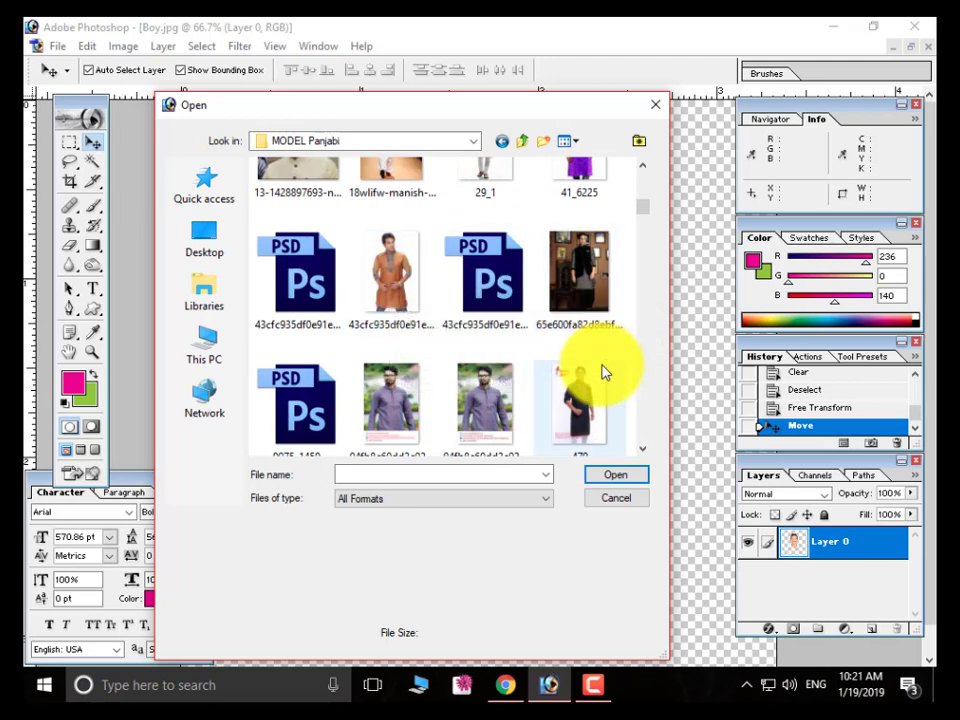
scroll(570, 369, down, 2)
scroll(444, 343, down, 2)
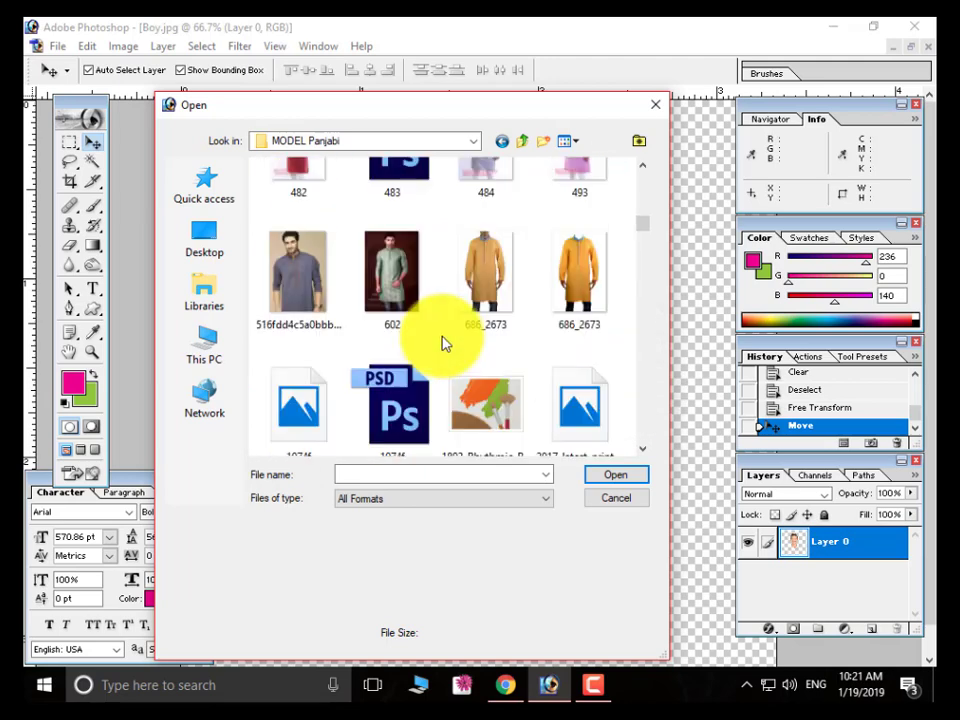
scroll(420, 348, down, 2)
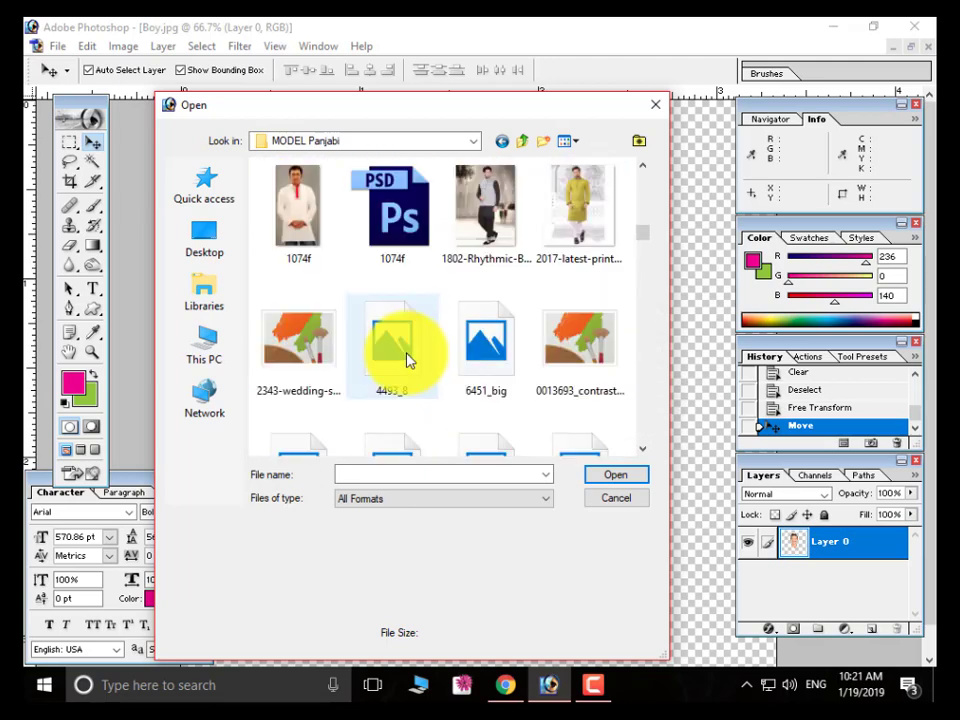
click(572, 343)
click(615, 474)
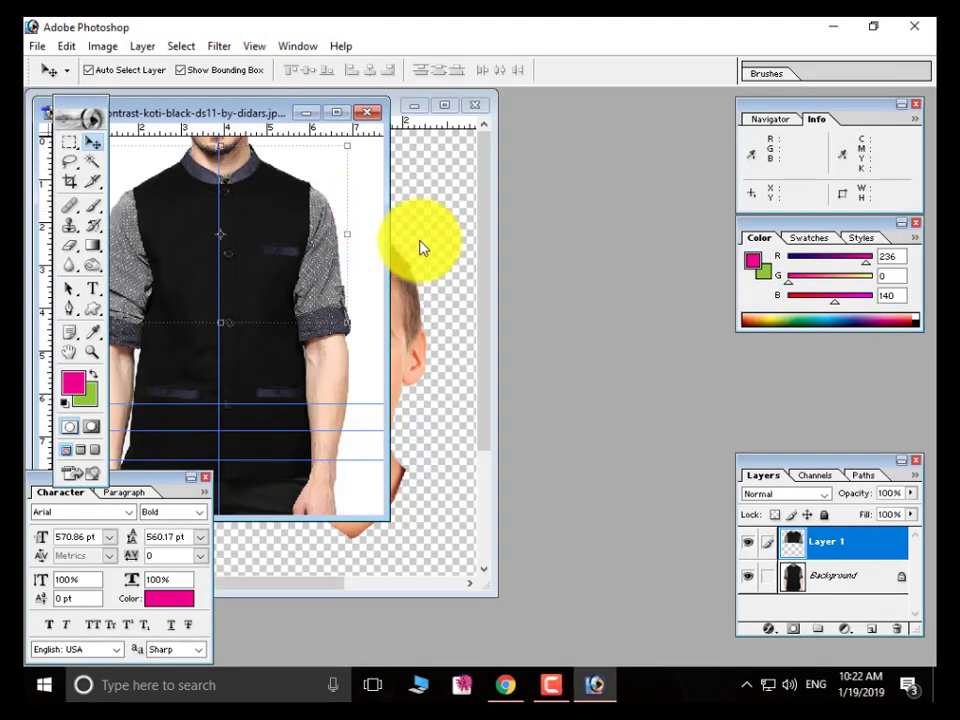
- Copy the black vest layer into the Boy.jpg document and position it beneath the boy's head
drag(261, 111, 620, 125)
drag(655, 260, 290, 390)
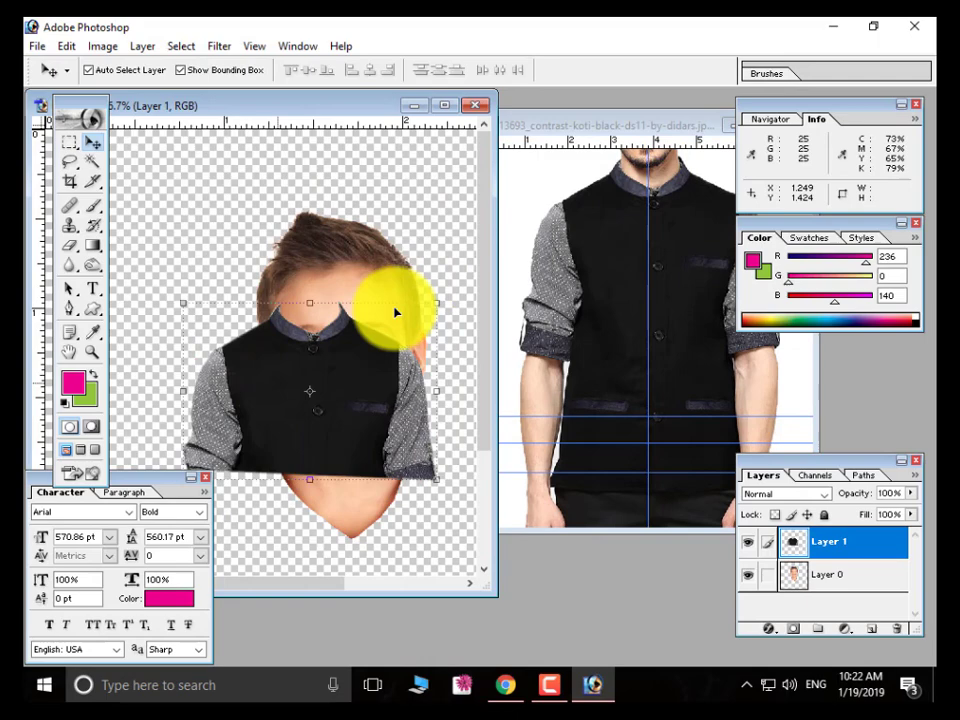
click(444, 105)
drag(480, 381, 508, 512)
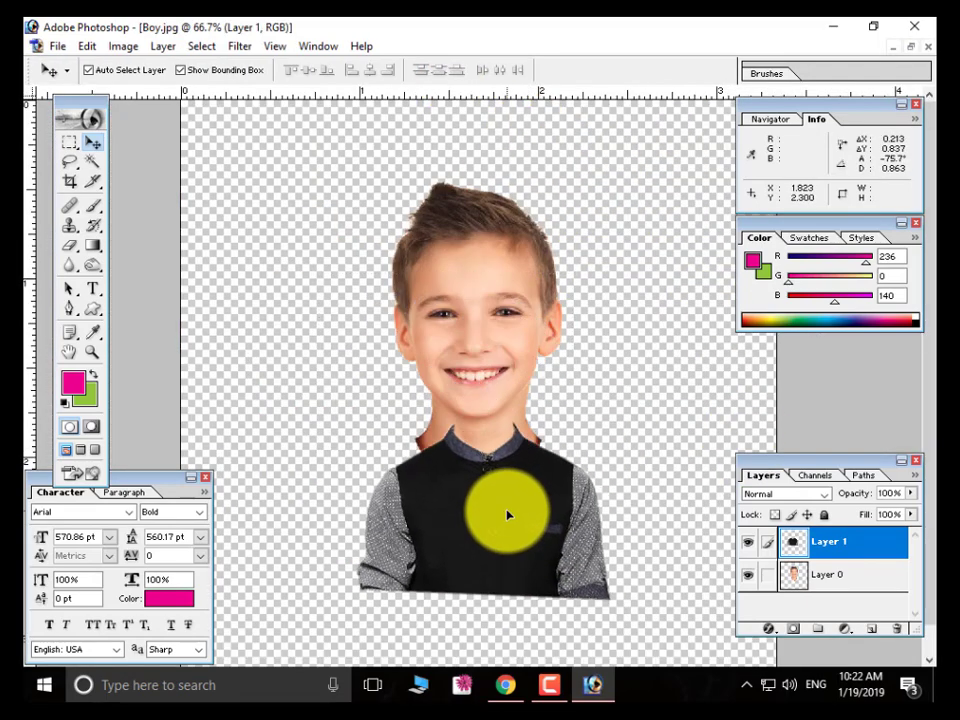
- Enlarge the vest layer proportionally about its centre and lower it so the collar sits at the boy's neck
key(ctrl+minus)
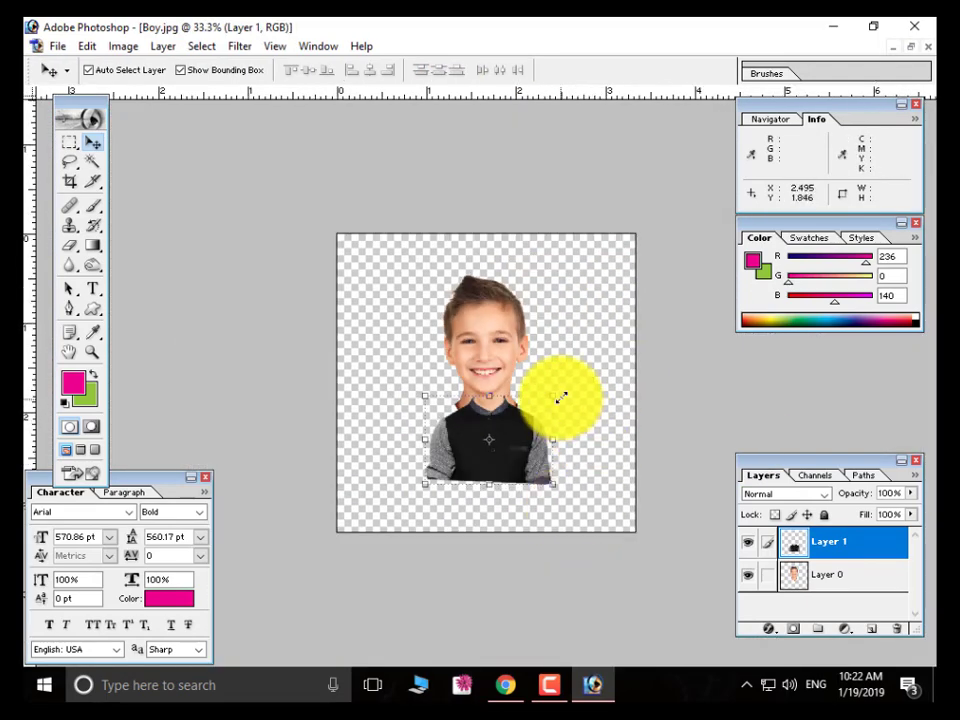
drag(558, 394, 596, 369)
key(Return)
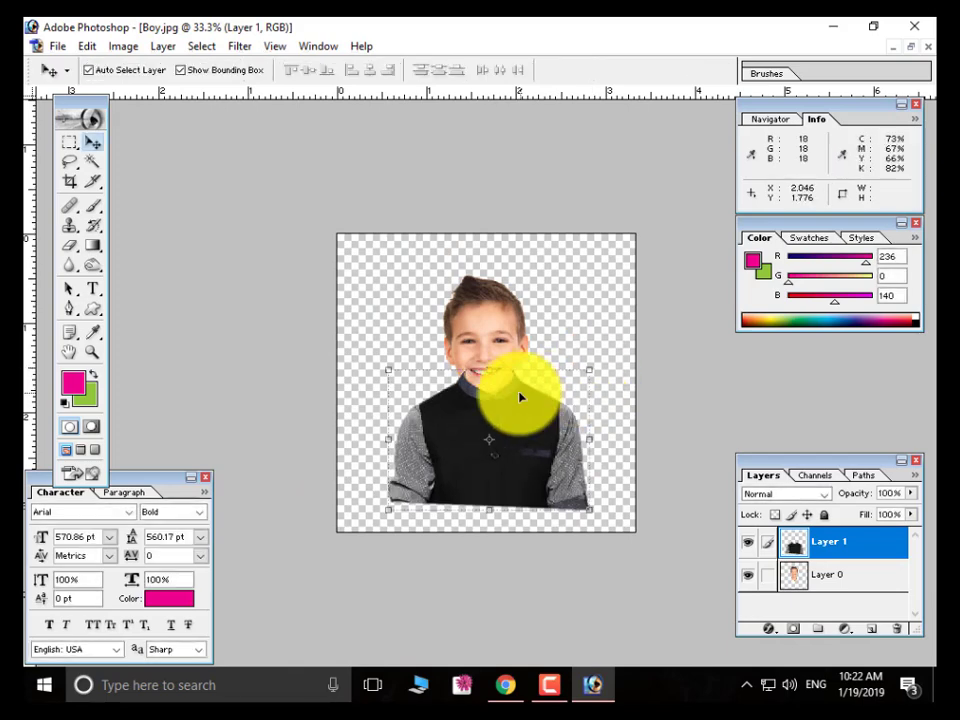
drag(516, 392, 515, 417)
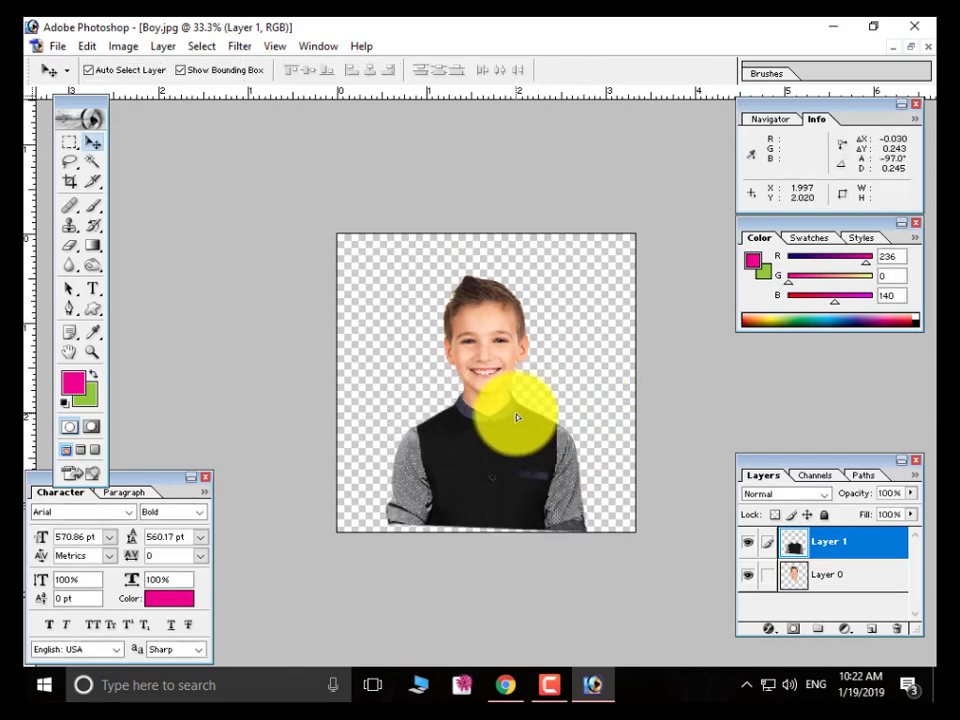
- Widen the vest to 109.7% and stretch its upper edge slightly up around the neck
drag(589, 460, 604, 461)
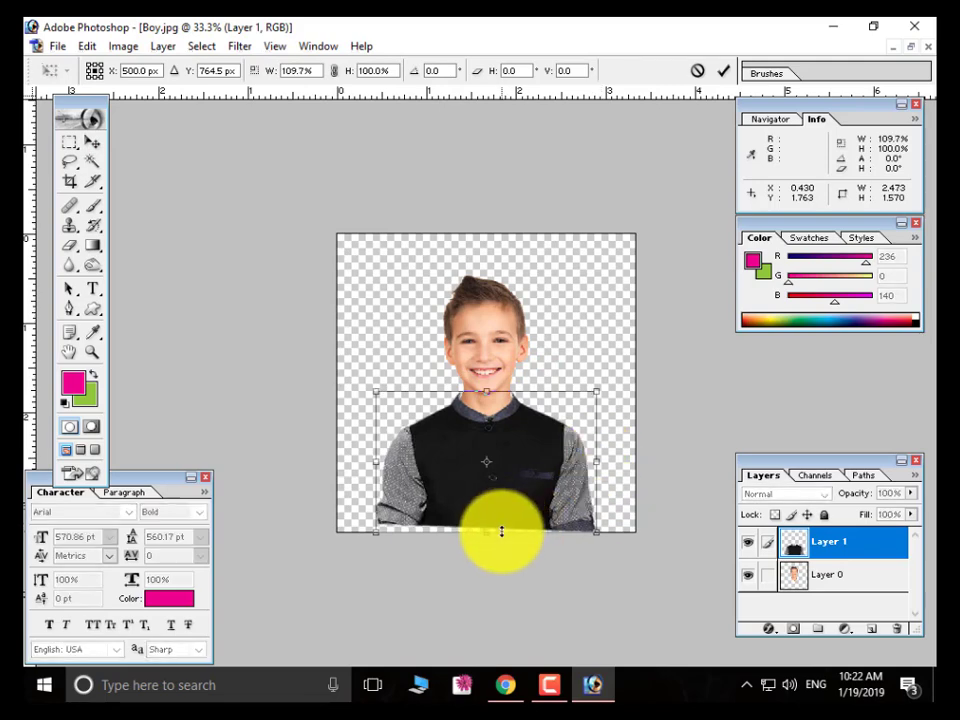
key(Return)
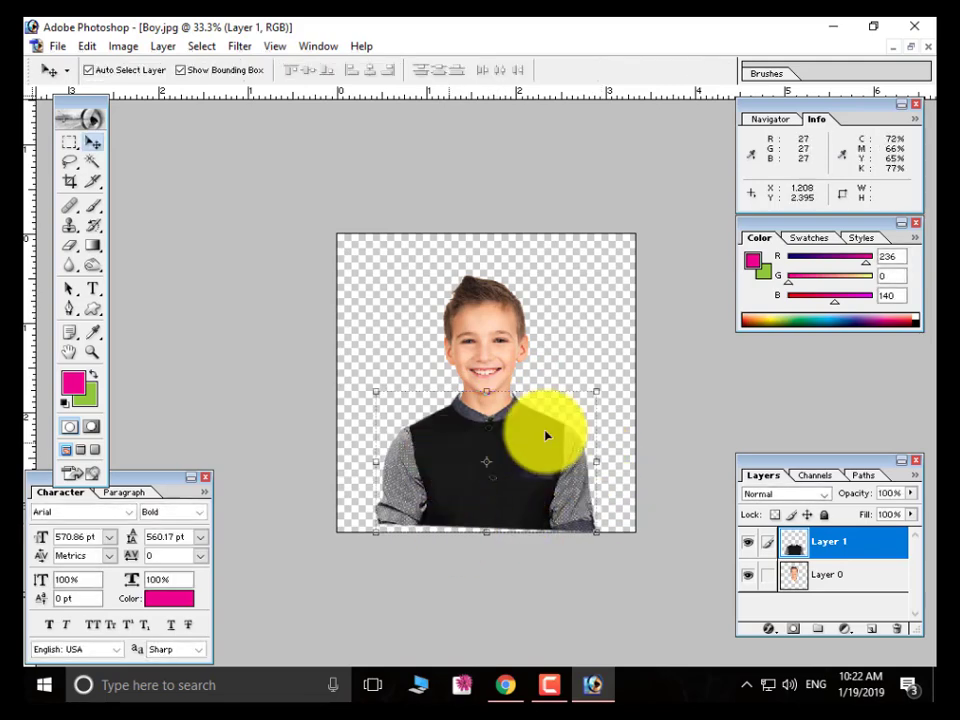
drag(367, 345, 584, 402)
drag(559, 445, 555, 425)
key(Return)
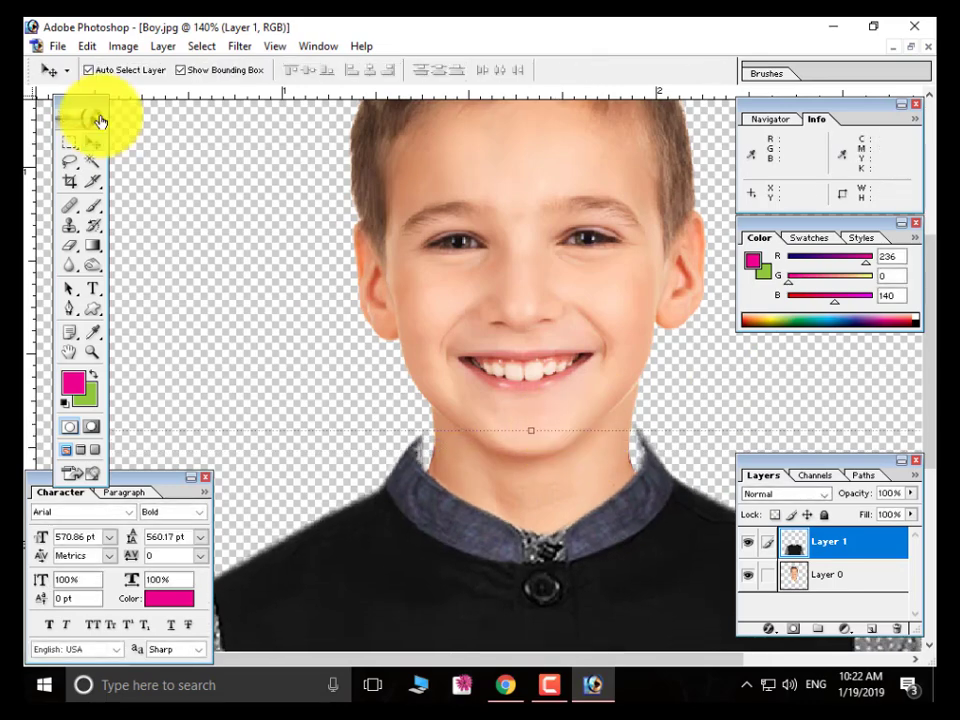
- Narrow the vest layer to 94.1% of its width, keeping it centred under the head
key(ctrl+minus)
key(ctrl+minus)
key(ctrl+minus)
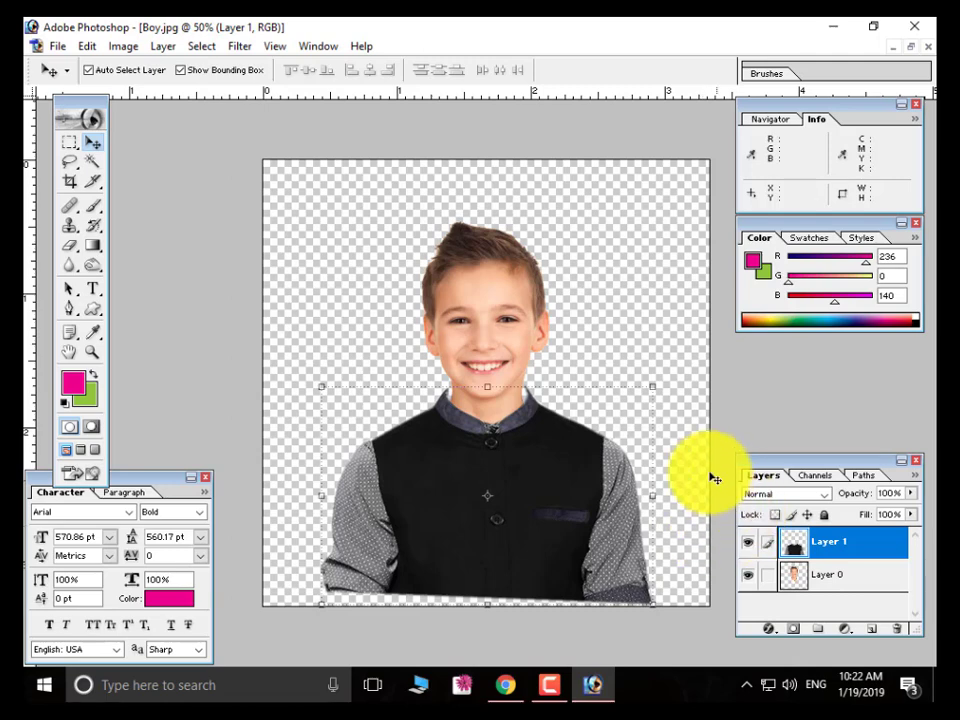
drag(658, 440, 649, 440)
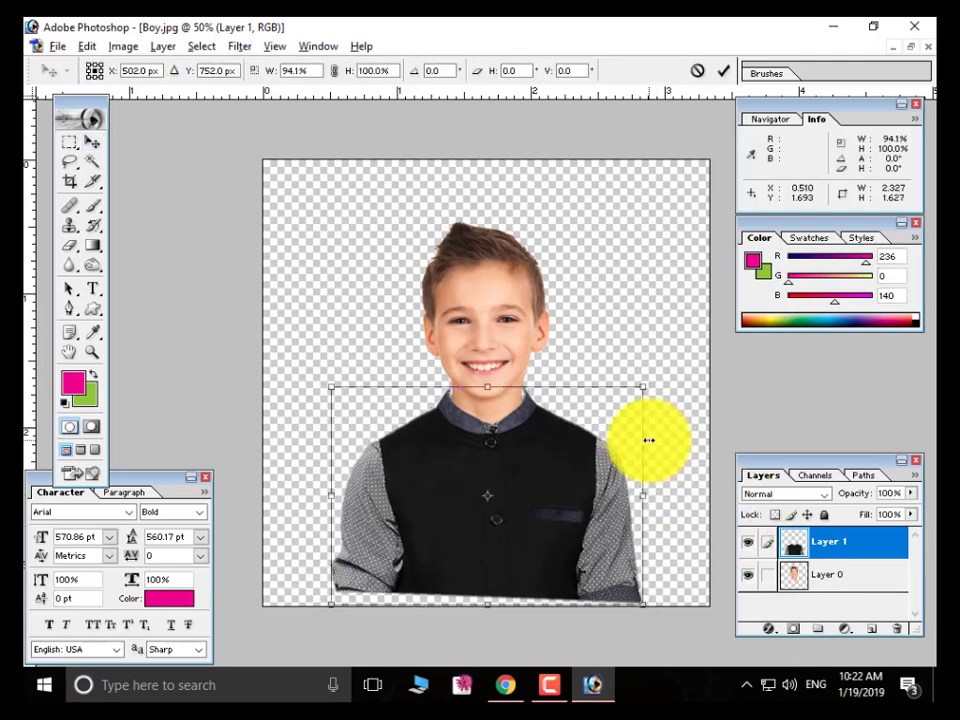
key(Return)
- Select the left half of the collar on Layer 1 with a rectangular marquee, stretch and skew it up towards the neck, and deselect
drag(342, 357, 574, 442)
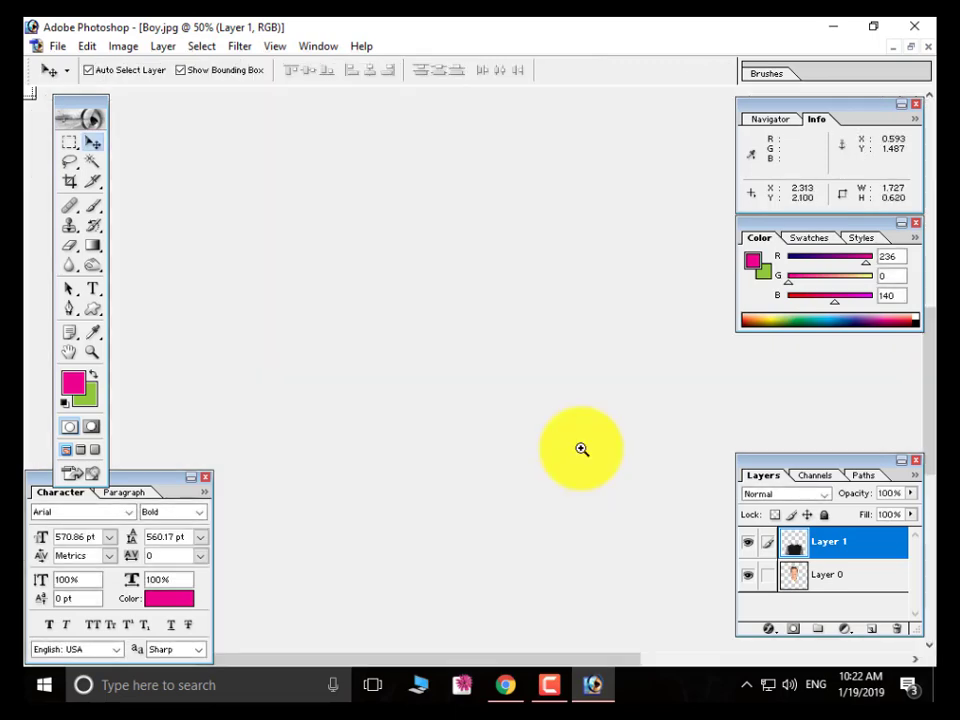
right_click(376, 450)
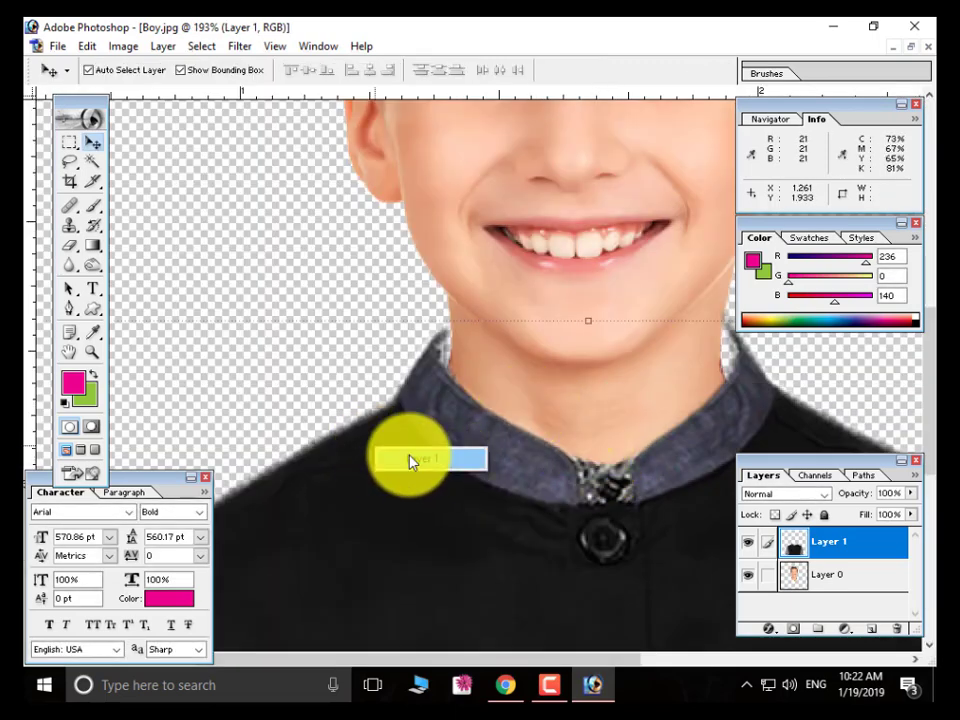
click(410, 459)
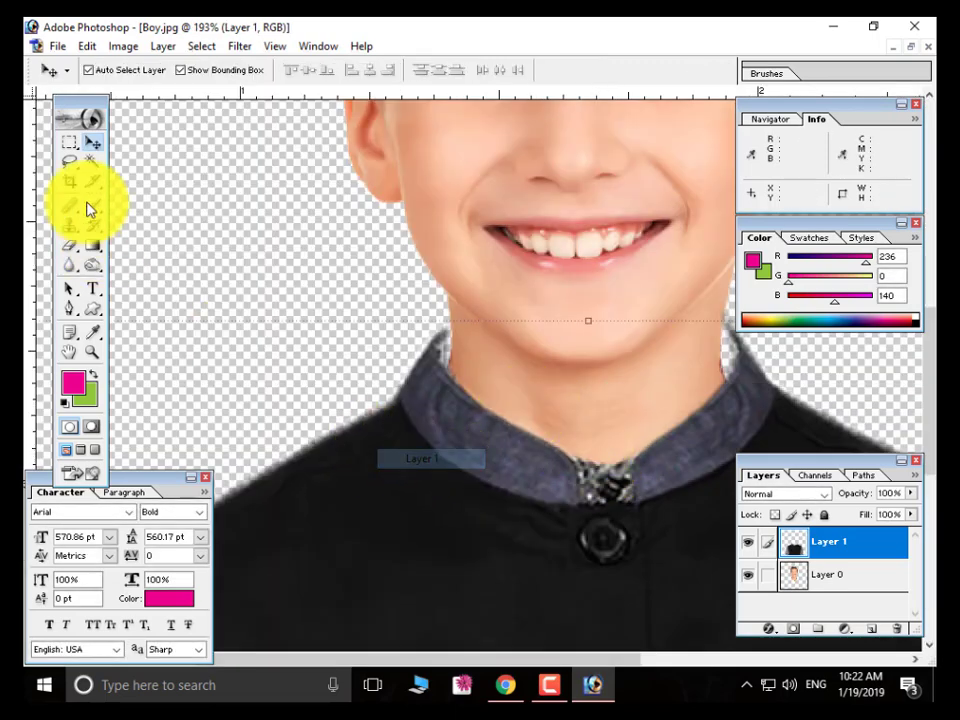
click(70, 143)
drag(197, 313, 612, 453)
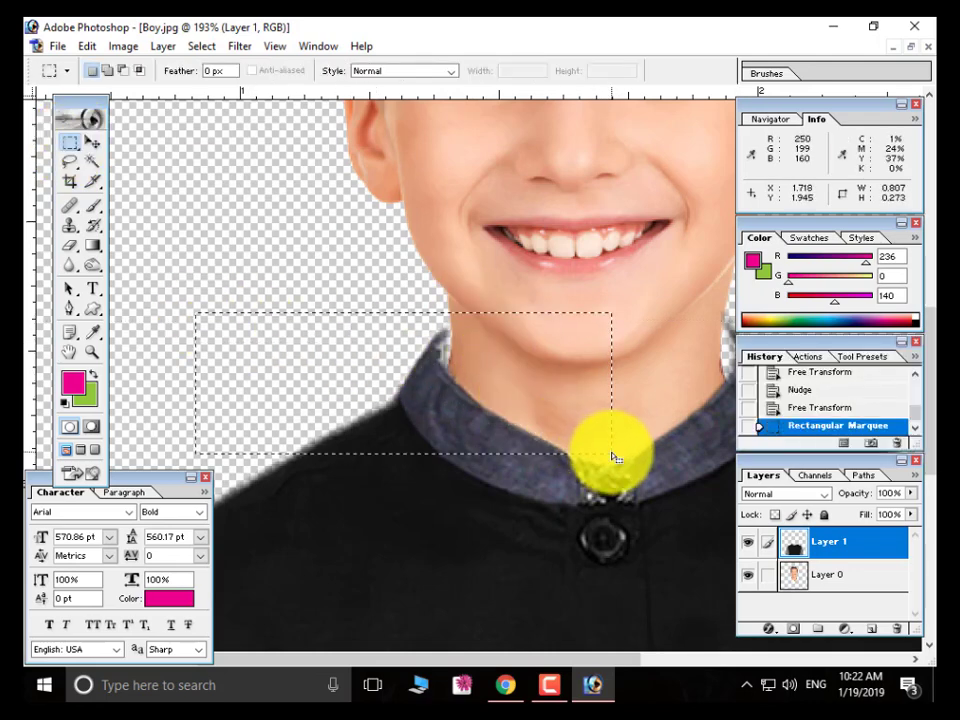
click(92, 143)
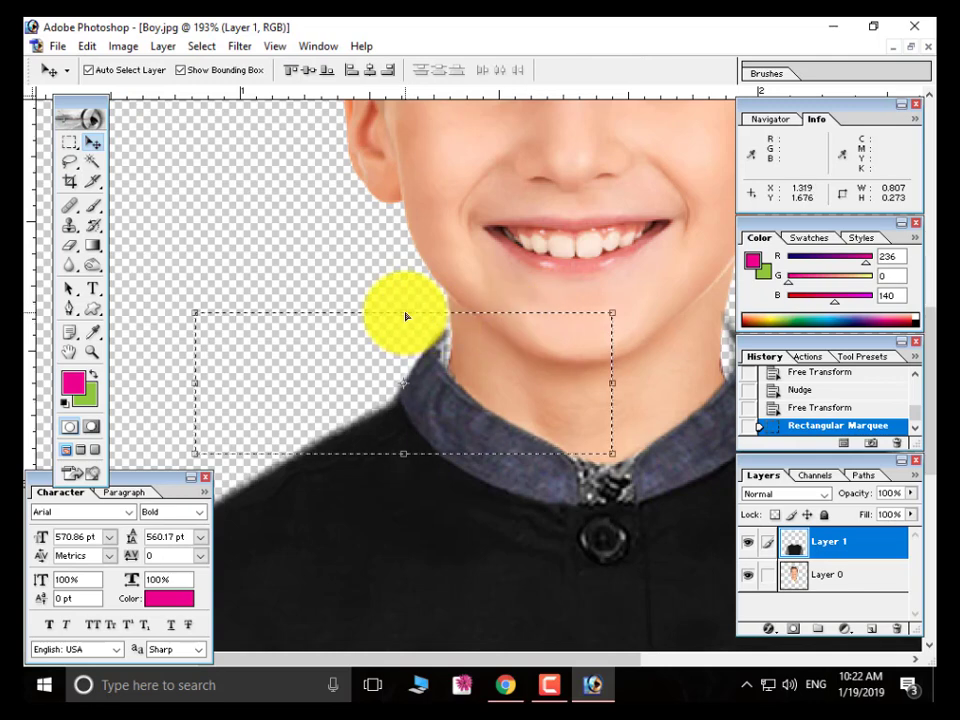
drag(405, 316, 424, 289)
key(Return)
key(ctrl+d)
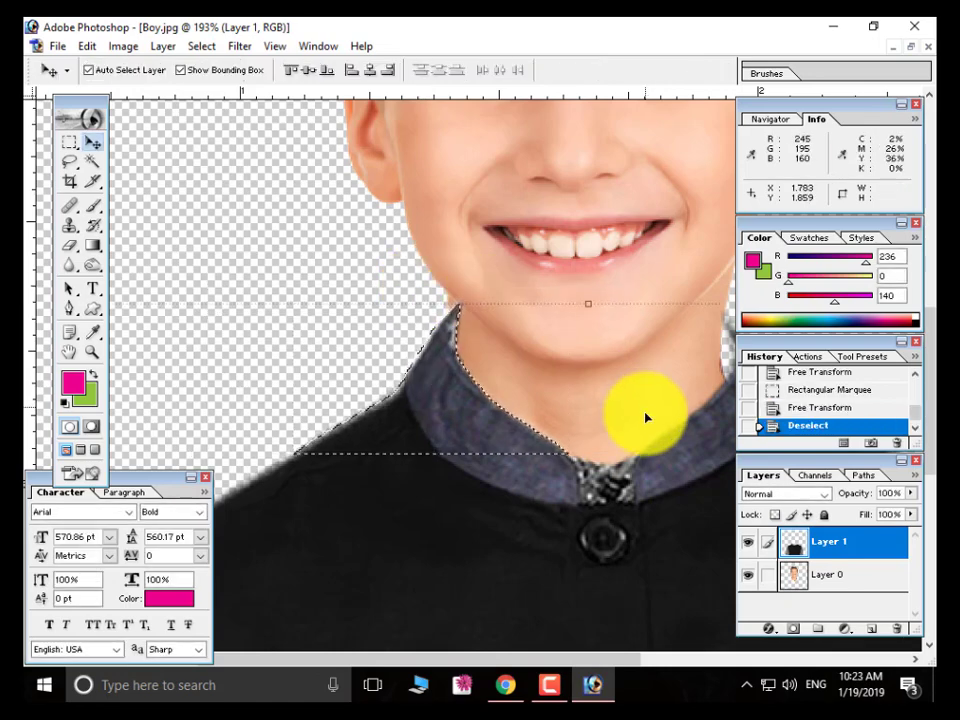
- Erase the stray vest edge between the left collar tip and the boy's neck
key(ctrl+alt+0)
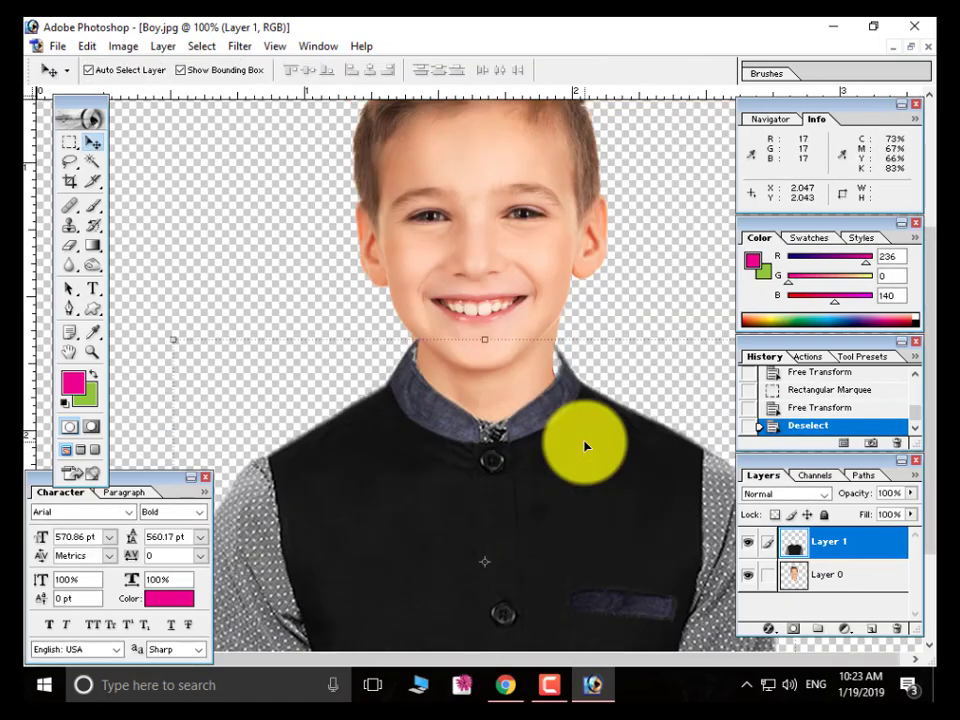
click(78, 250)
drag(317, 311, 559, 406)
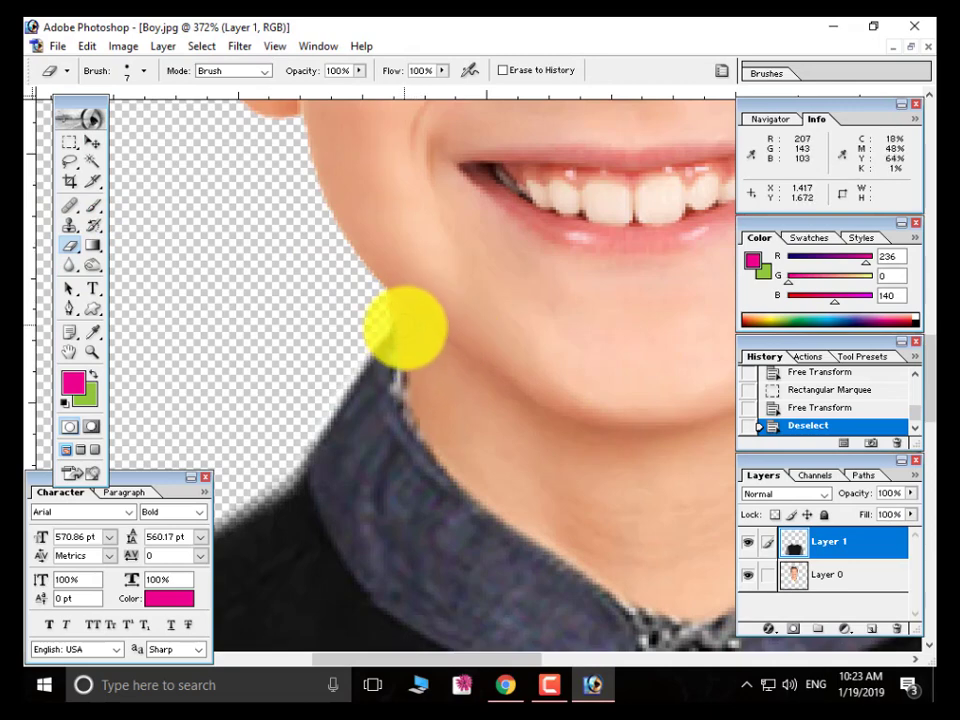
drag(405, 328, 431, 428)
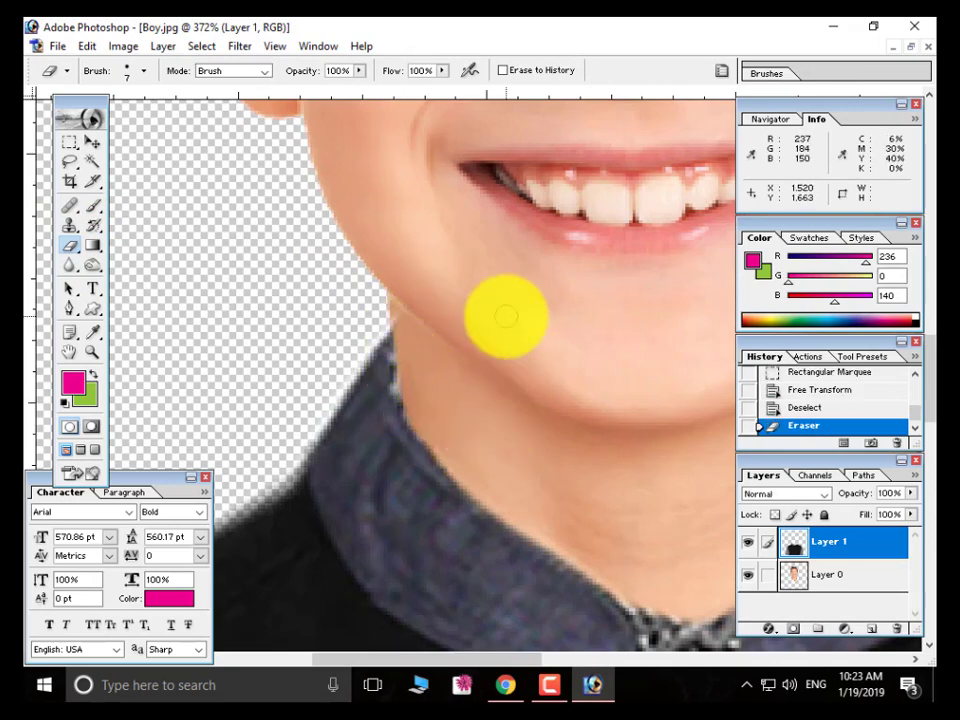
key(ctrl+minus)
key(ctrl+minus)
key(ctrl+minus)
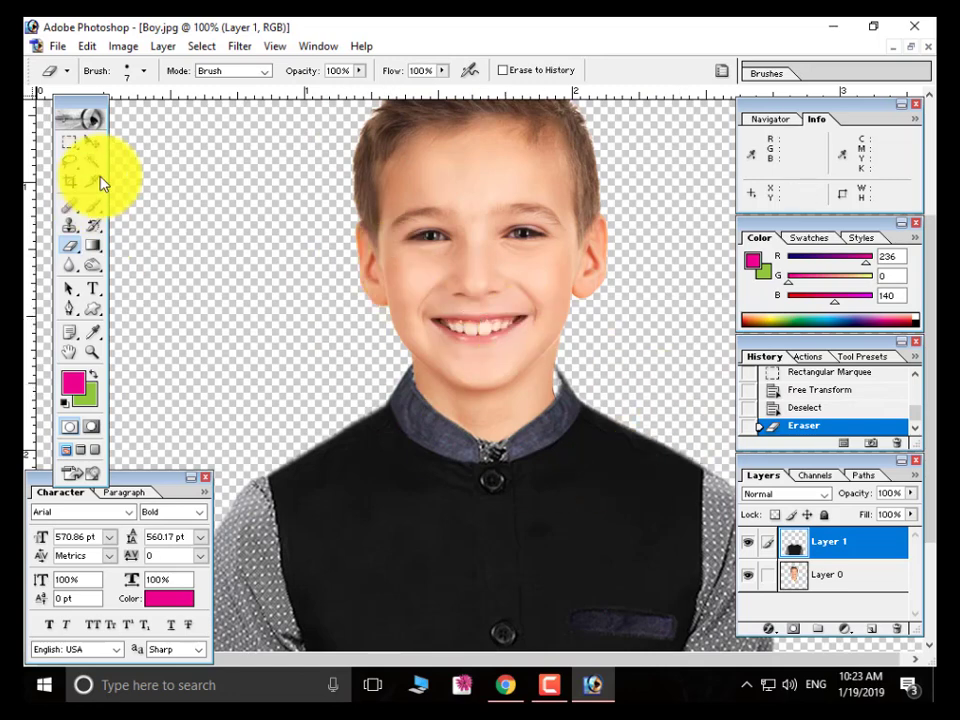
- Select the right half of the collar with a rectangular marquee, transform it to 124.3% height with 8.4° horizontal skew, and deselect
click(90, 143)
click(70, 146)
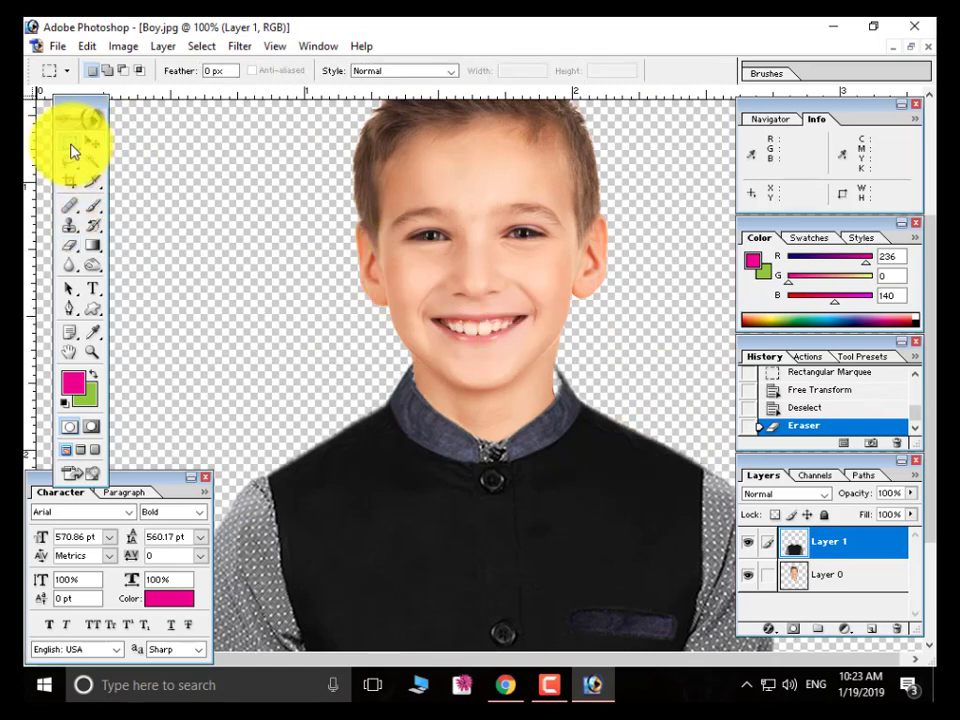
drag(467, 328, 717, 428)
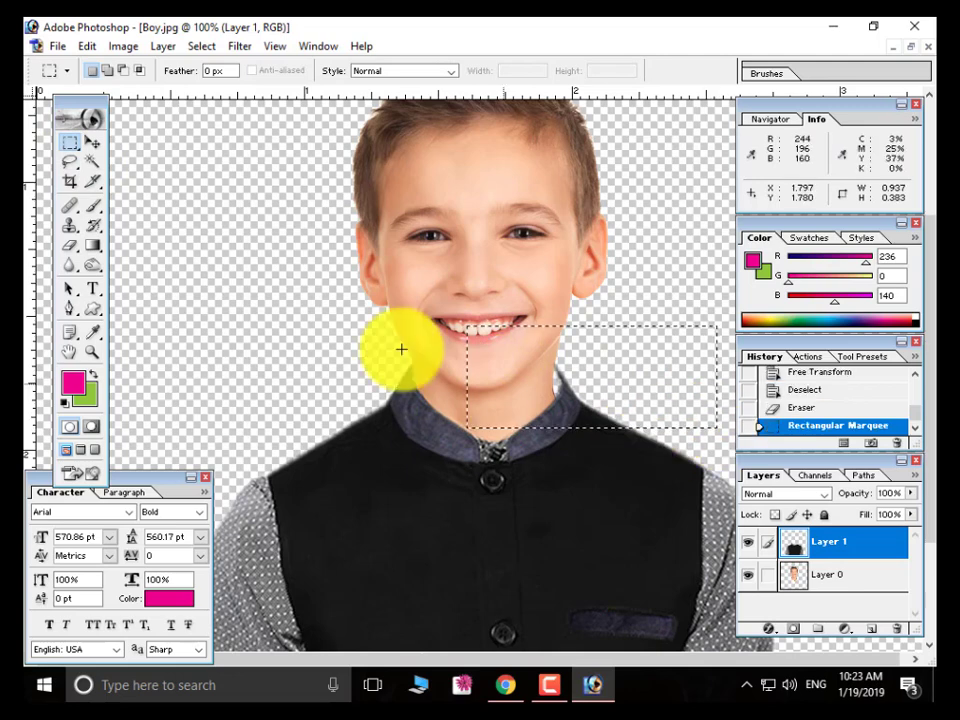
click(90, 143)
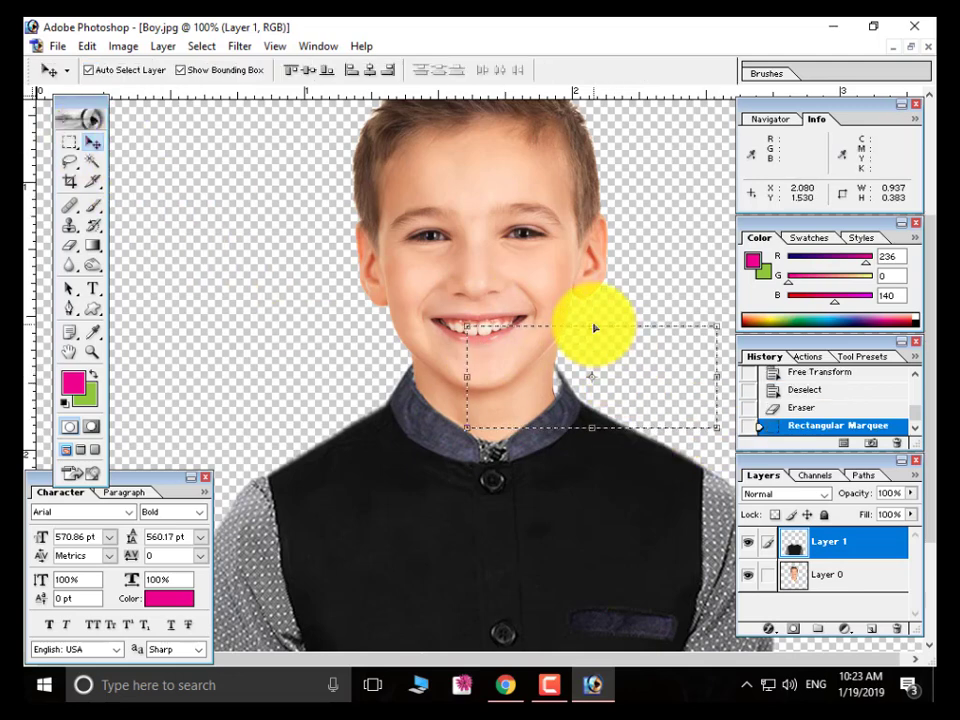
drag(589, 326, 576, 303)
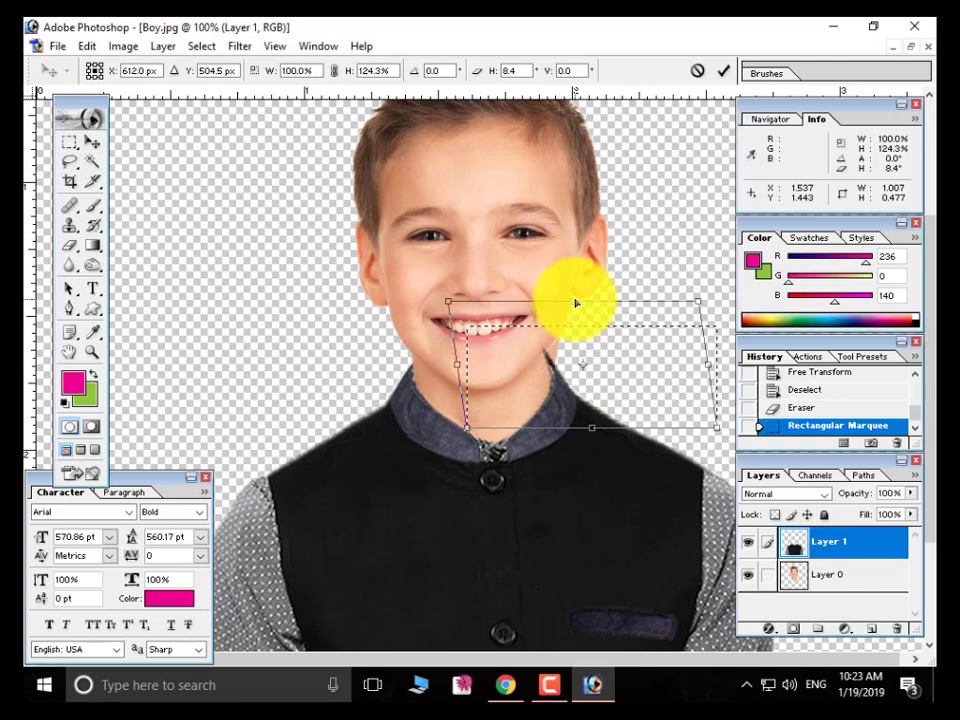
key(Return)
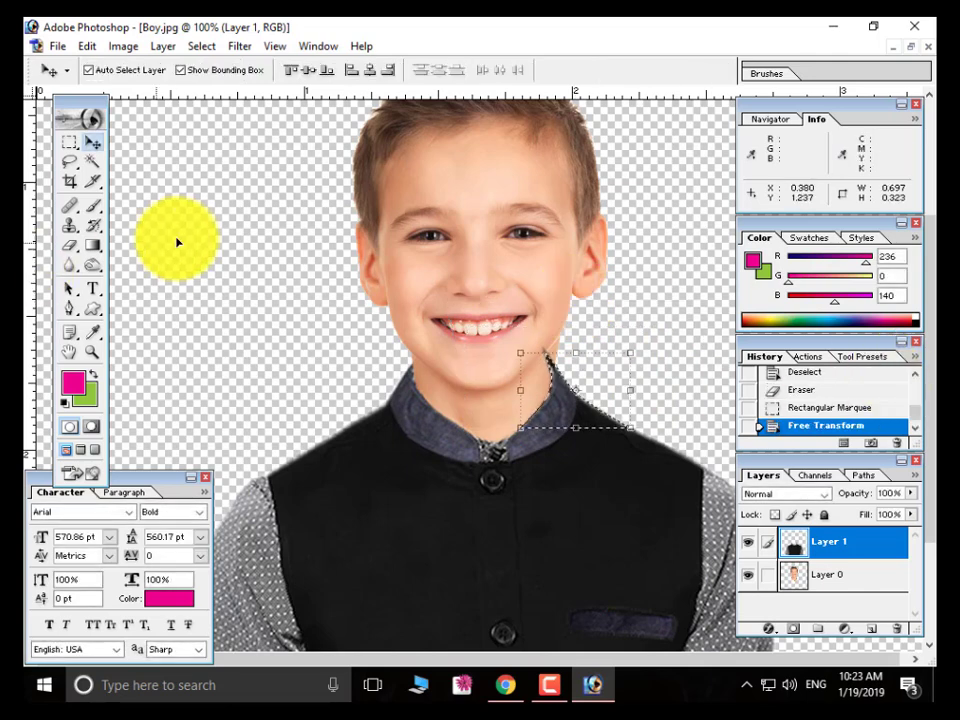
key(ctrl+d)
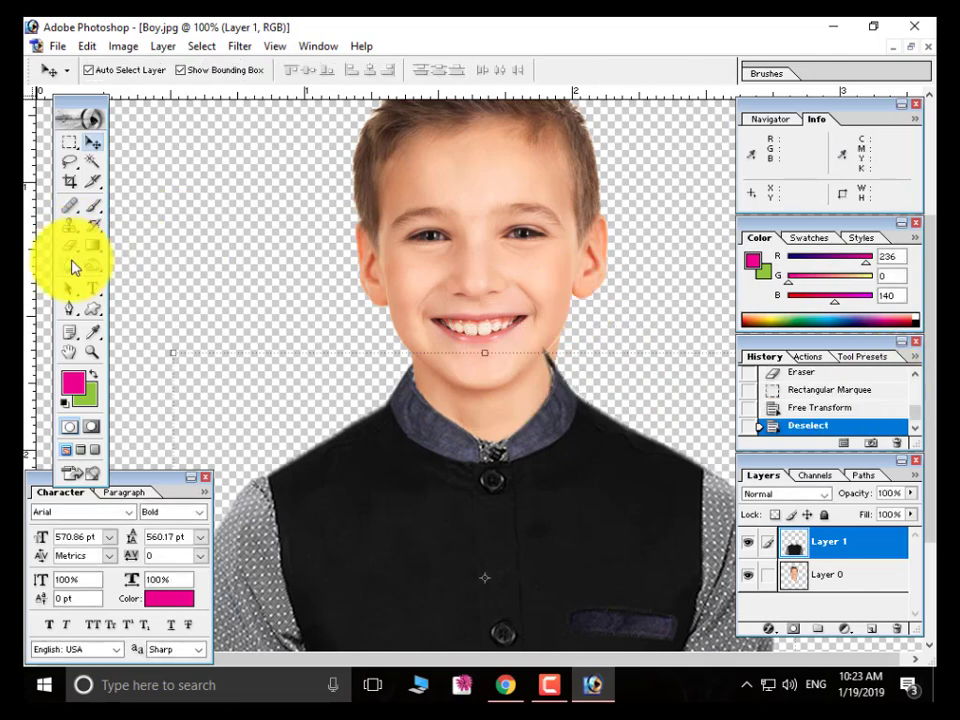
- Erase the stray dark vest edge between the right collar tip and the boy's neck with the 7-pixel eraser
click(70, 245)
drag(371, 285, 630, 428)
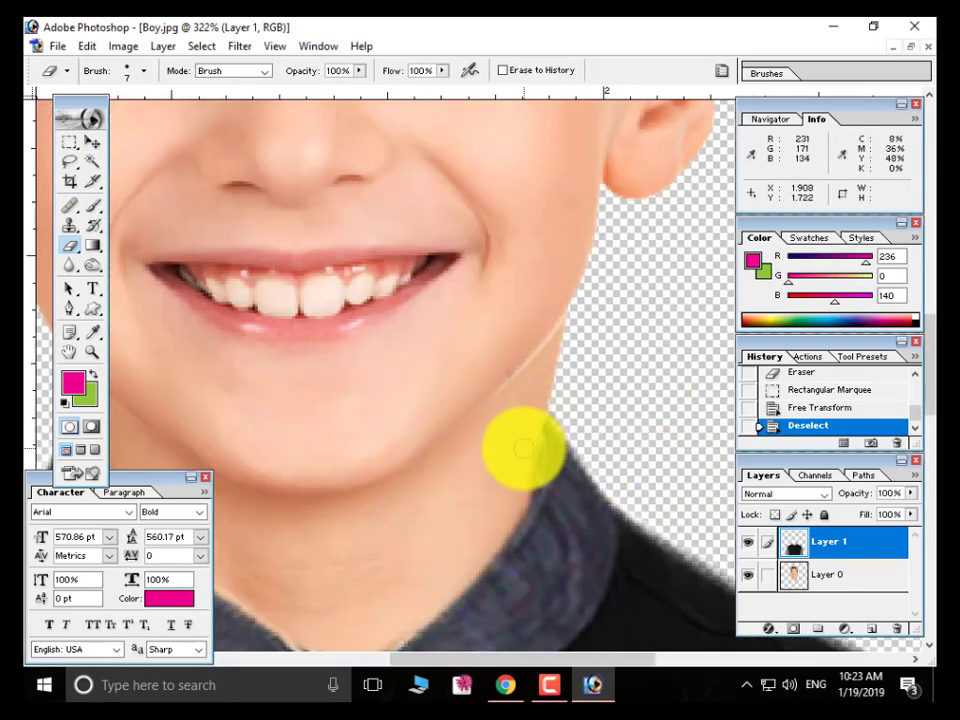
drag(523, 438, 467, 461)
key(ctrl+minus)
key(ctrl+minus)
key(ctrl+minus)
key(ctrl+minus)
key(ctrl+minus)
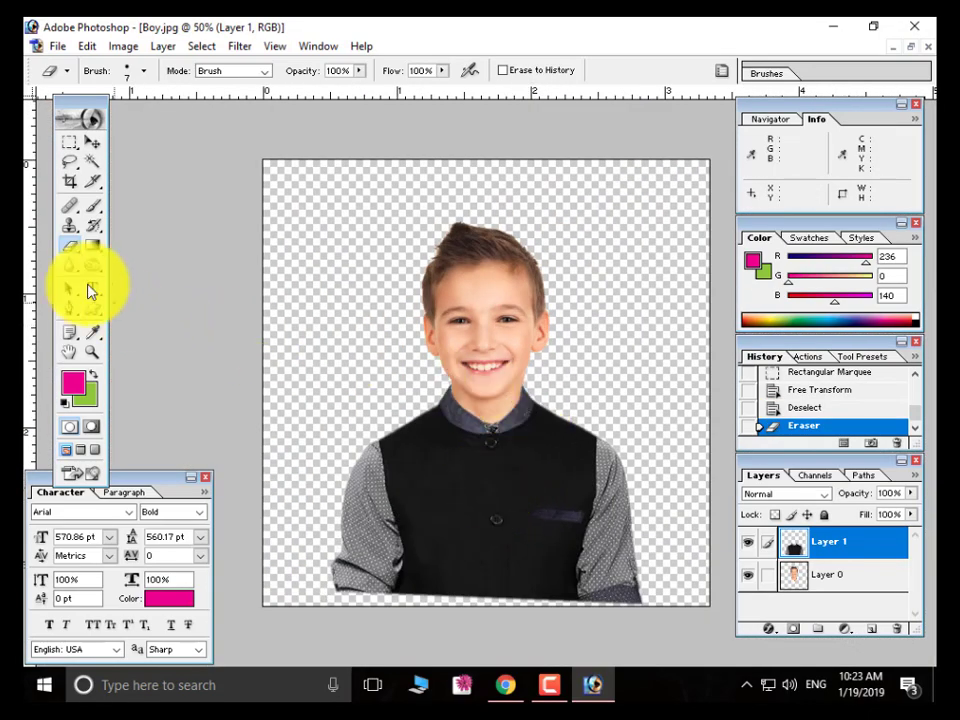
- Nudge the vest on Layer 1 slightly right and up so the collar sits closer under the boy's chin
click(92, 143)
drag(302, 385, 574, 446)
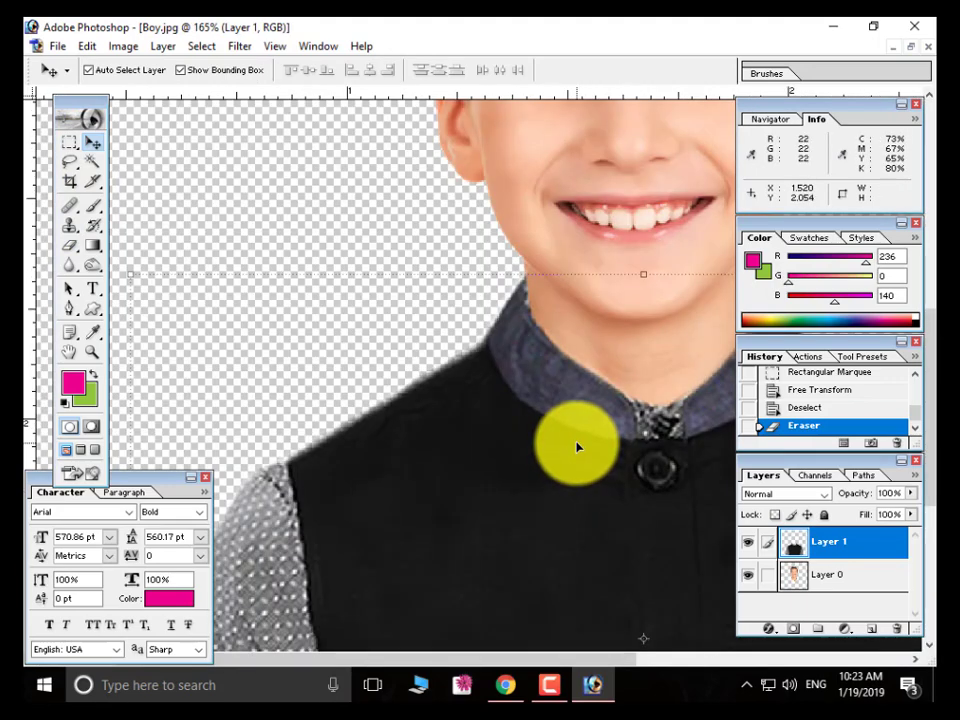
key(ctrl+minus)
key(ctrl+minus)
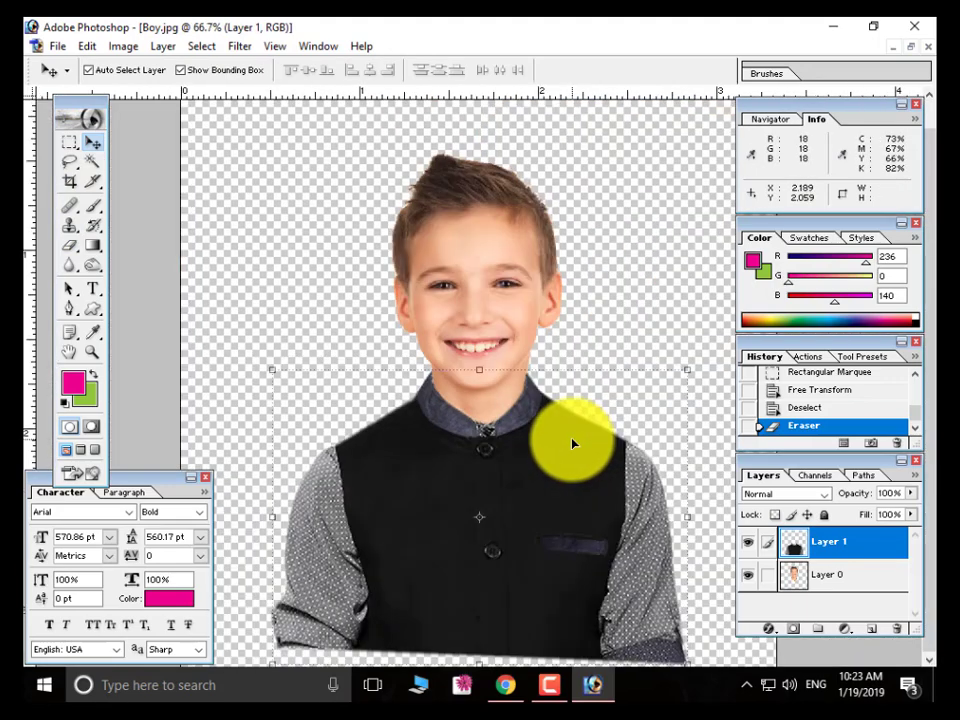
key(Right)
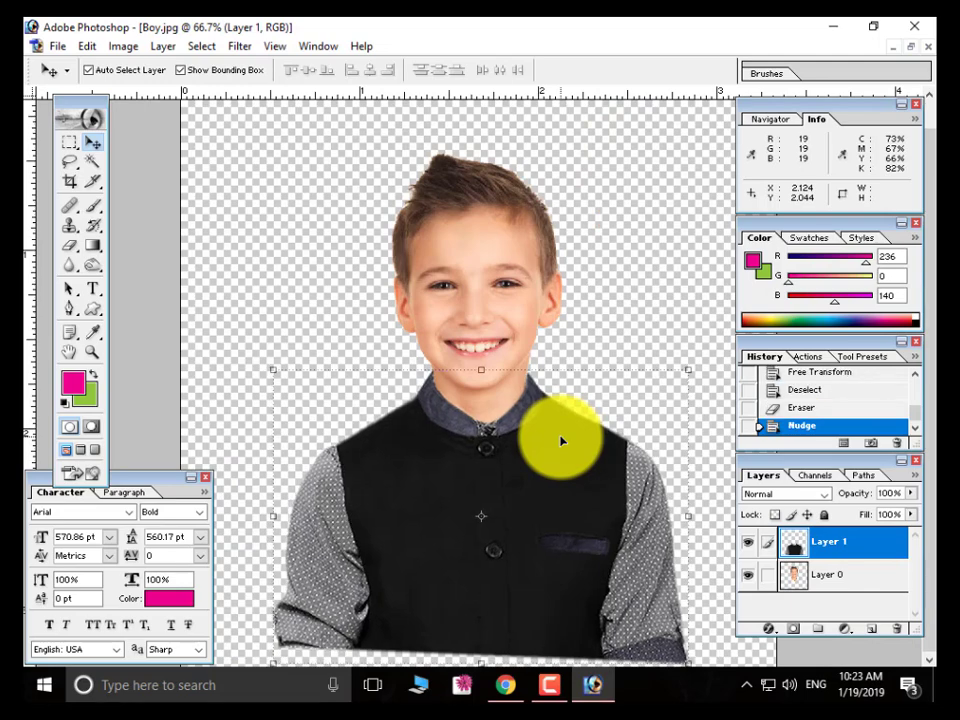
key(Up)
key(Up)
key(Up)
key(Up)
key(Up)
key(Up)
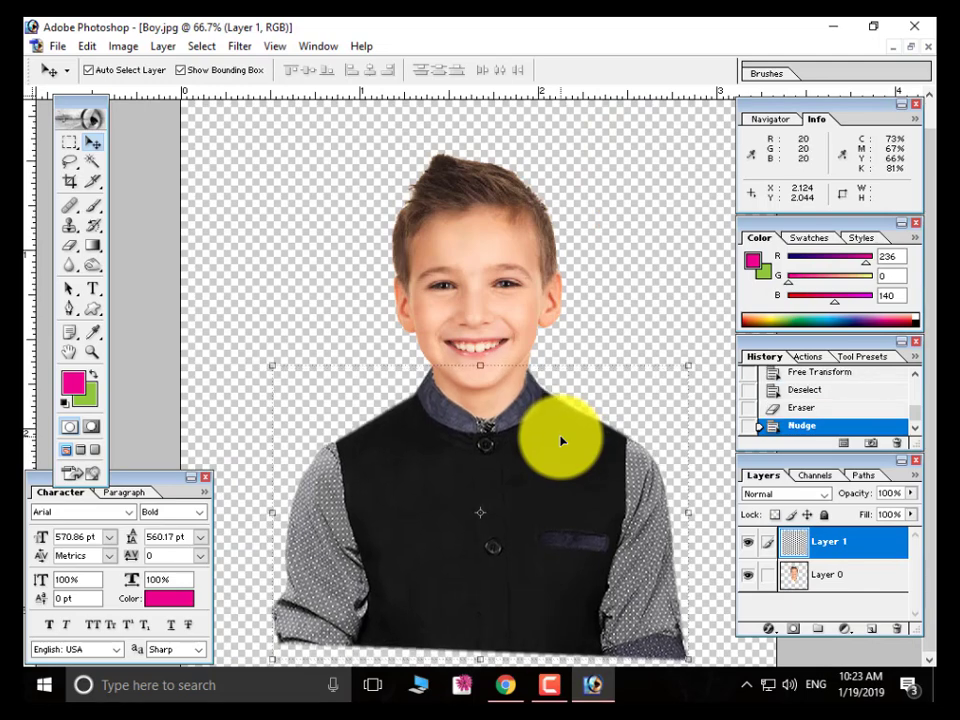
key(ctrl+minus)
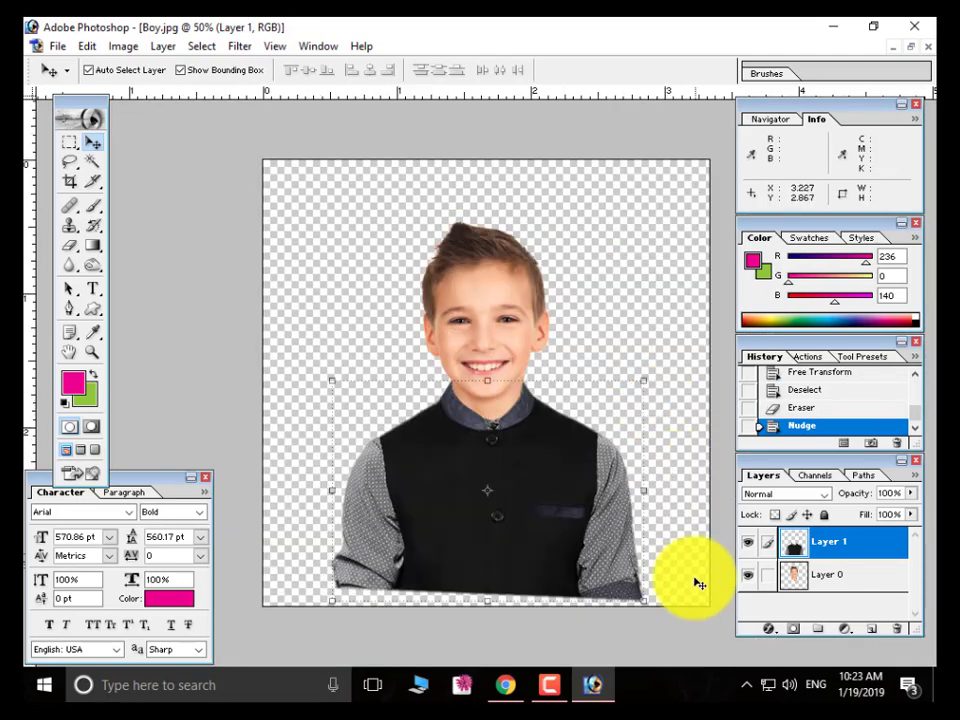
key(ctrl+t)
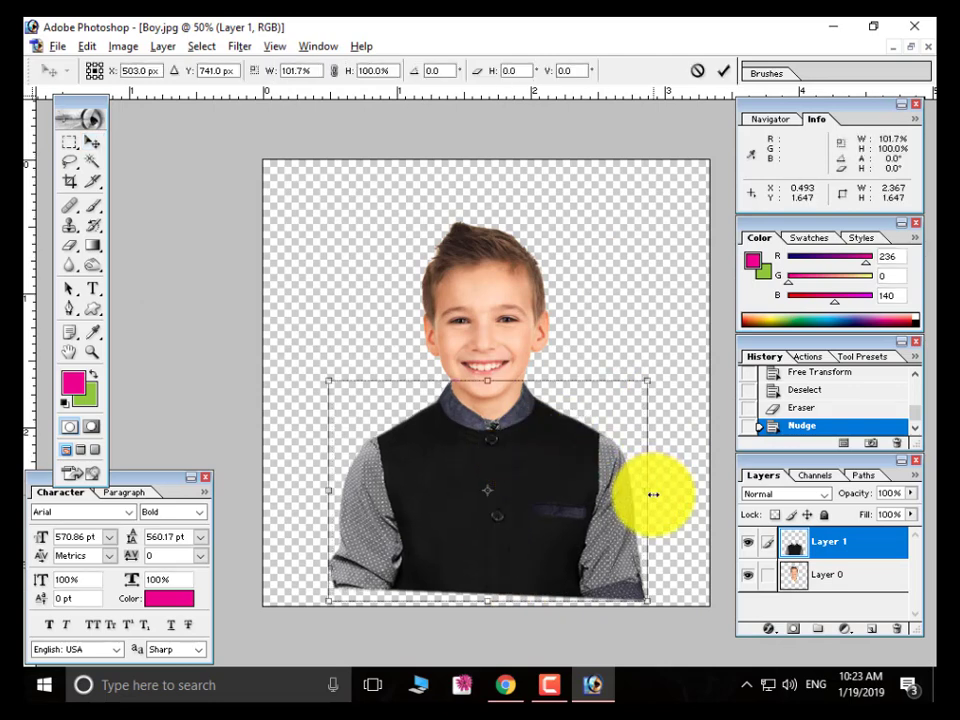
key(Escape)
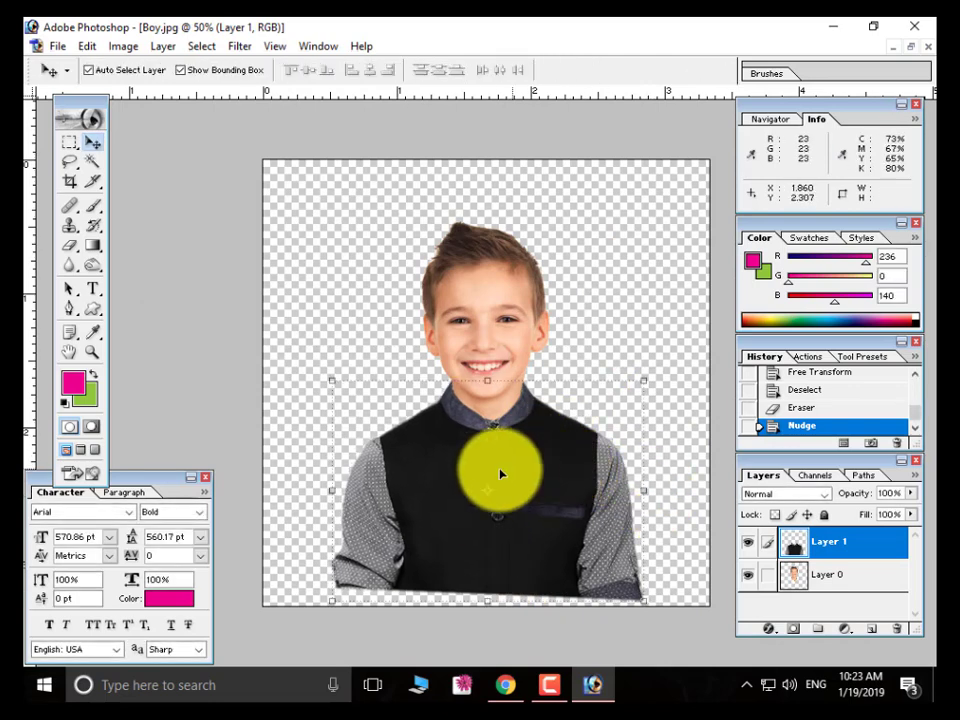
- Crop the image around the boy's head and upper torso to about 2.1 wide by 2.5 high, cutting off the slanted vest bottom
click(72, 183)
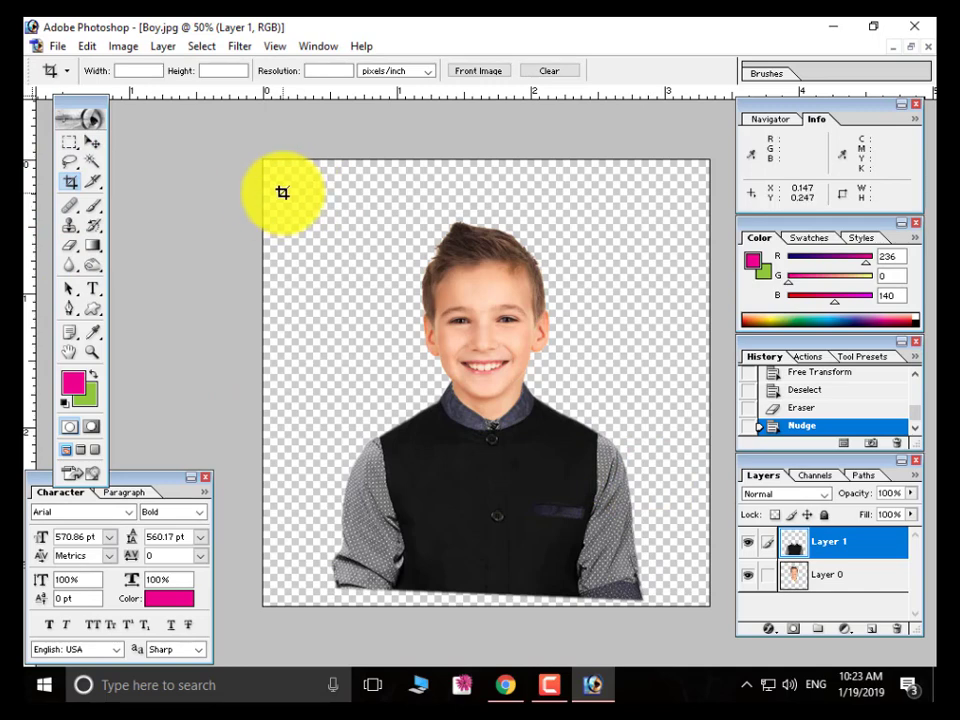
drag(316, 203, 632, 552)
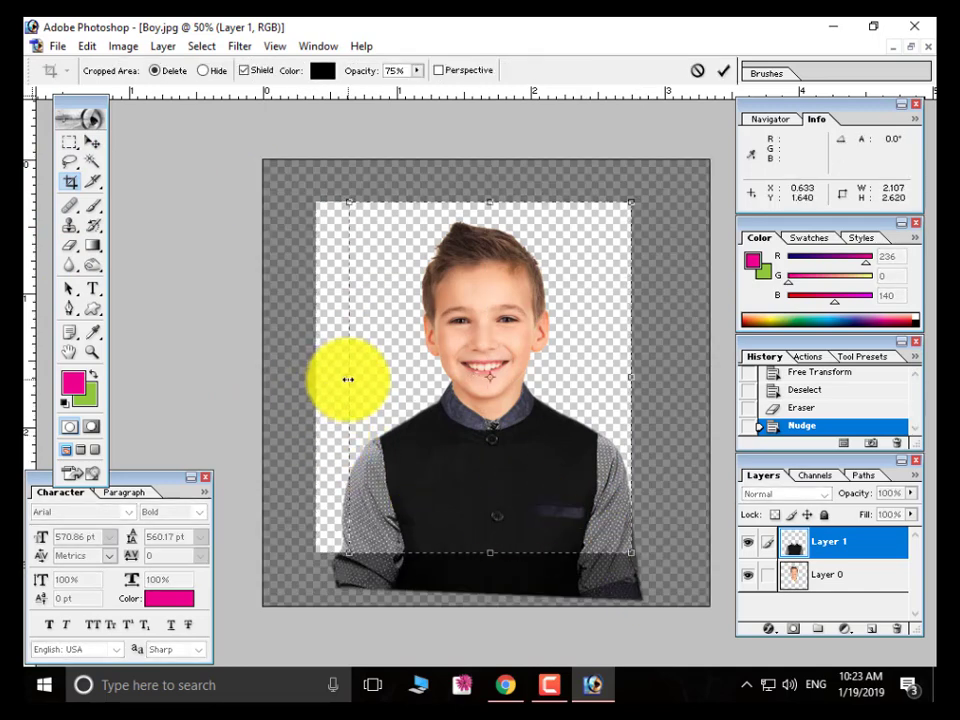
drag(343, 379, 343, 379)
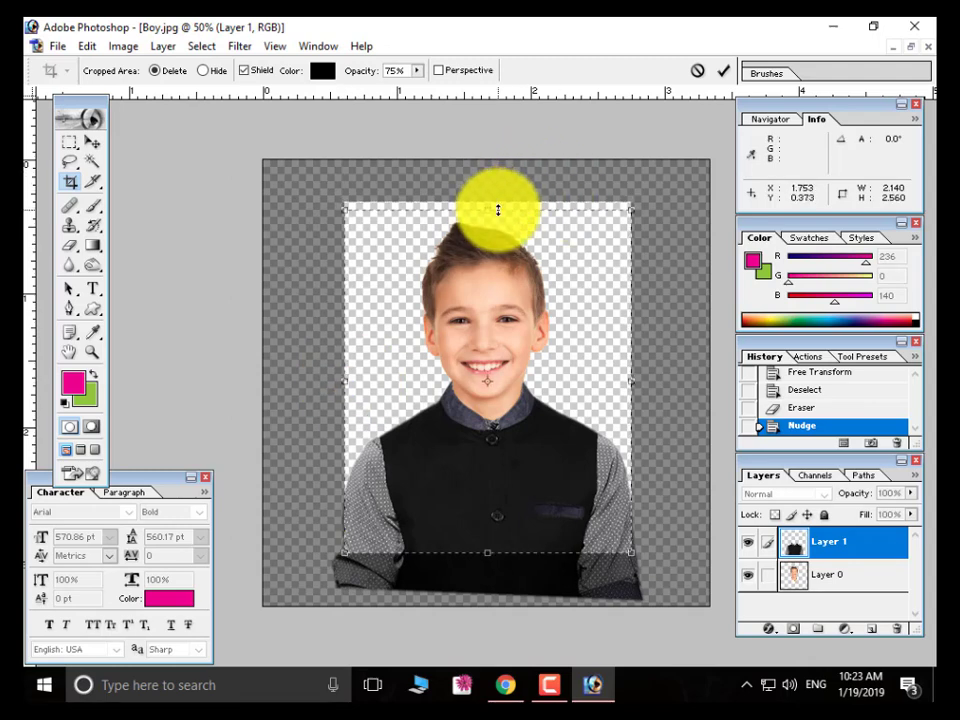
key(Return)
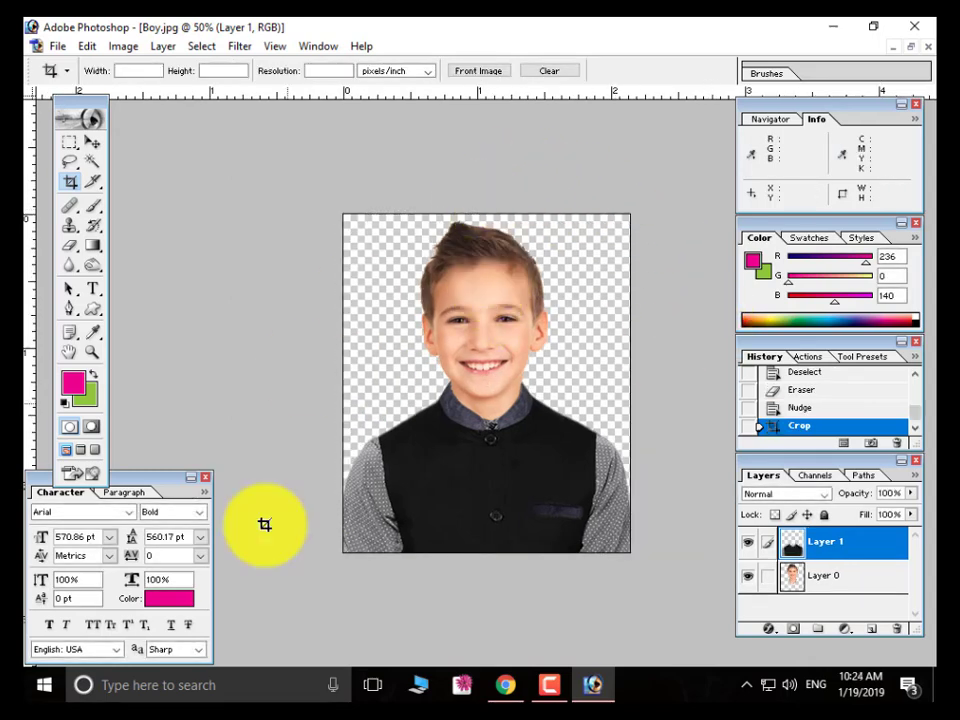
- Try moving the vest layer away from the neck in two directions, undoing each move
click(92, 142)
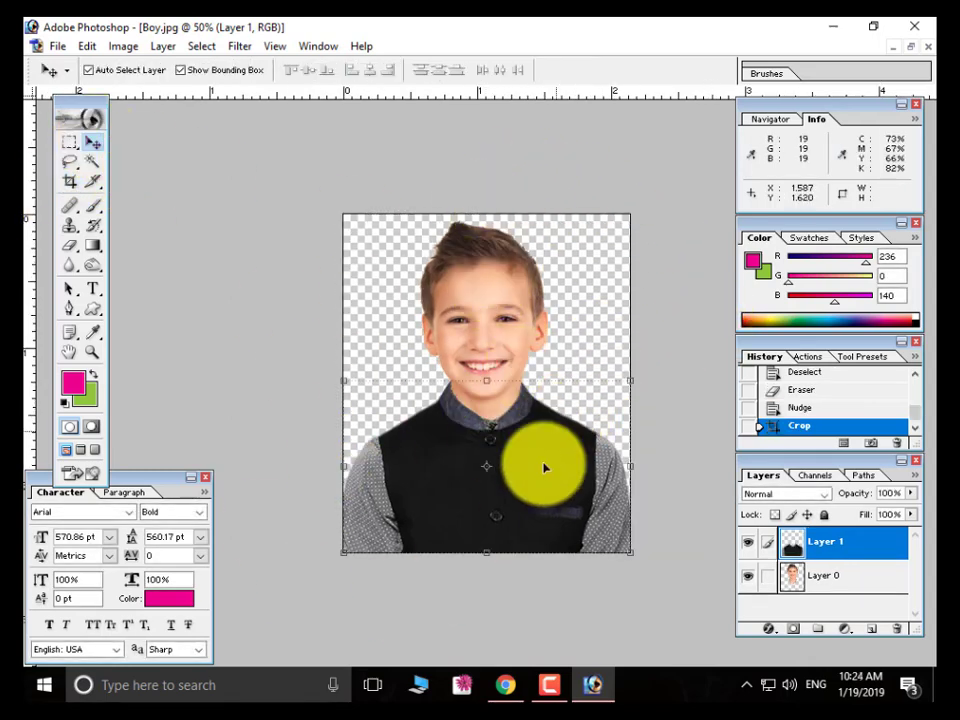
drag(508, 474, 628, 499)
key(ctrl+z)
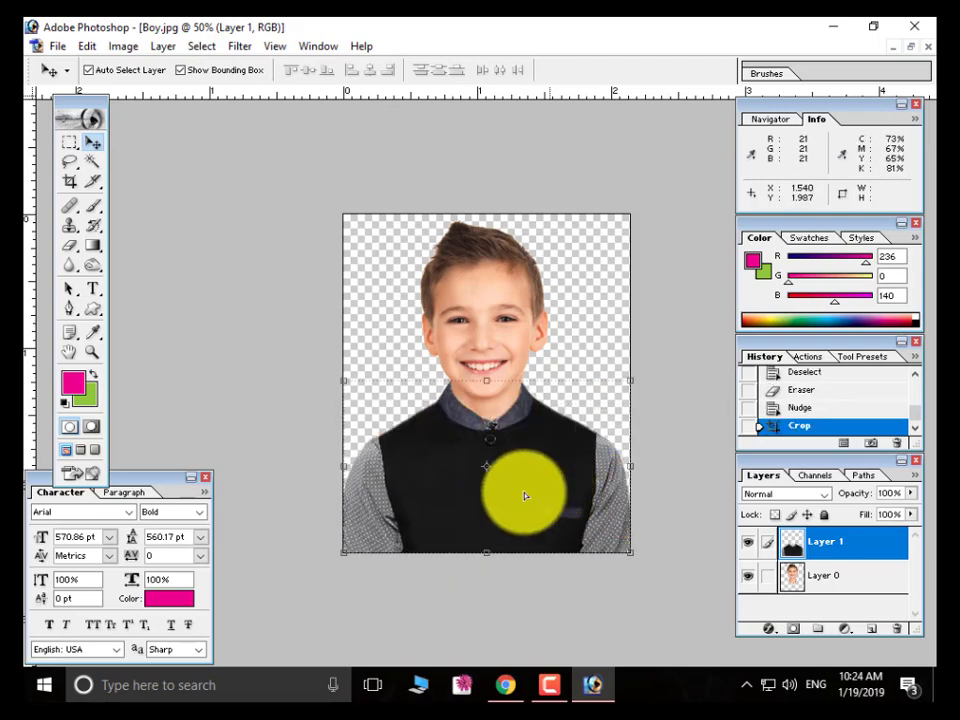
drag(525, 497, 412, 607)
key(ctrl+z)
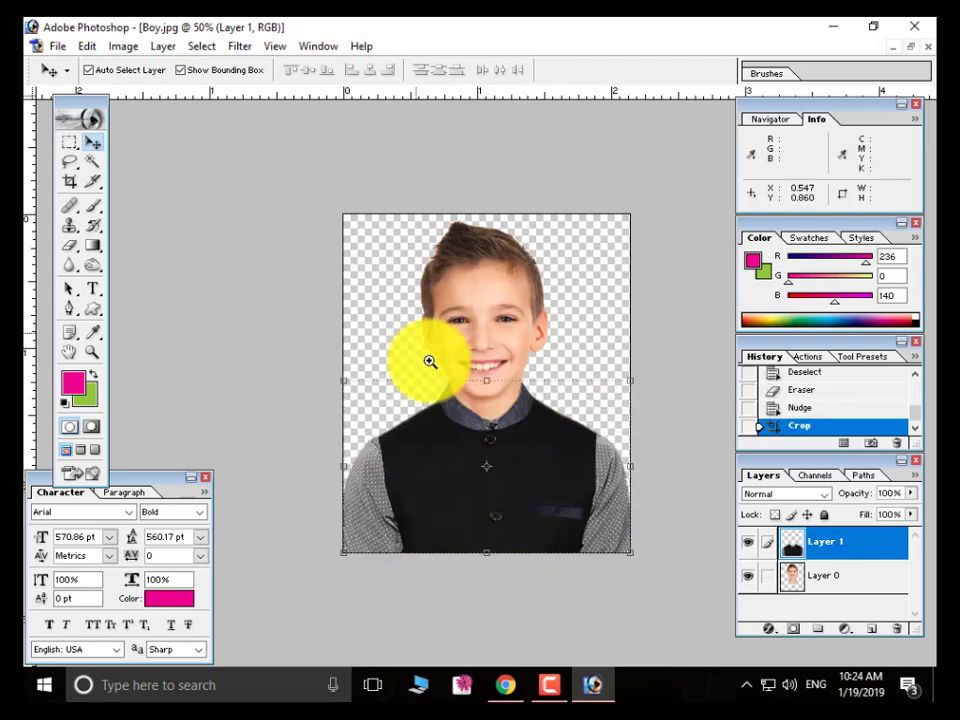
- Erase the leftover dark vest pixels at the left collar tip beside the boy's jaw
drag(429, 360, 707, 540)
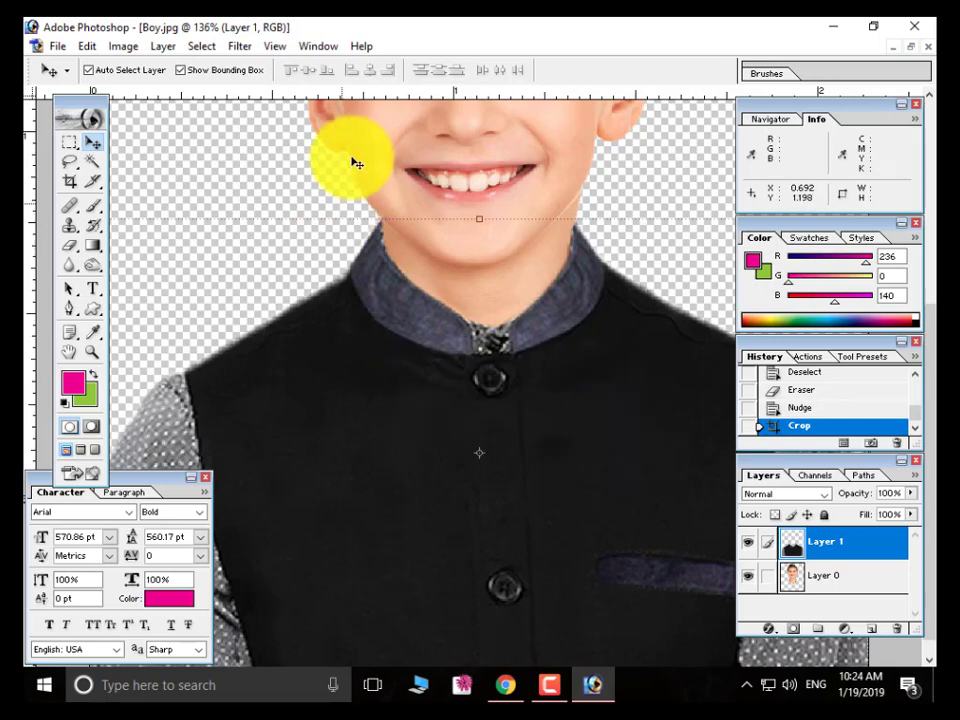
drag(401, 199, 490, 272)
key(ctrl+minus)
key(ctrl+minus)
key(ctrl+minus)
key(ctrl+minus)
key(ctrl+minus)
key(ctrl+minus)
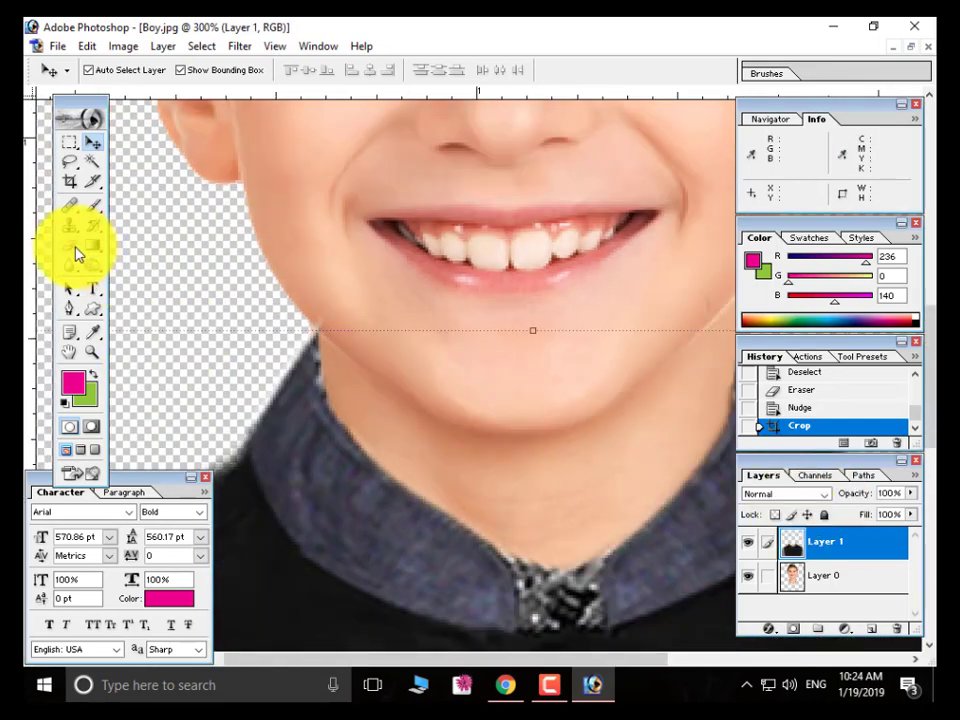
click(72, 247)
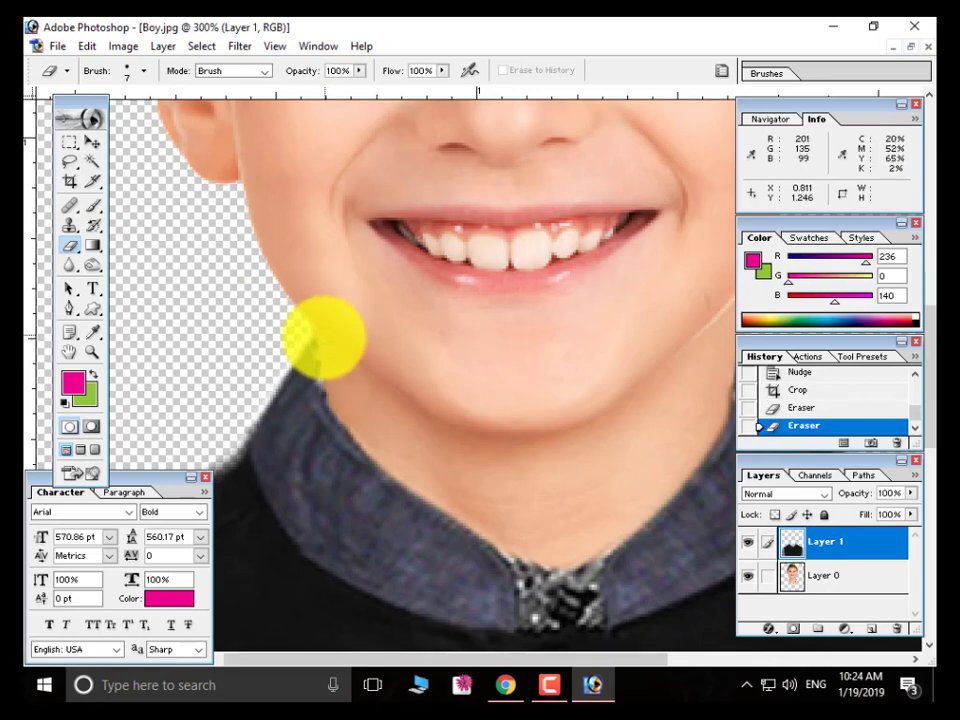
drag(325, 353, 312, 332)
key(ctrl+minus)
key(ctrl+minus)
key(ctrl+minus)
key(ctrl+minus)
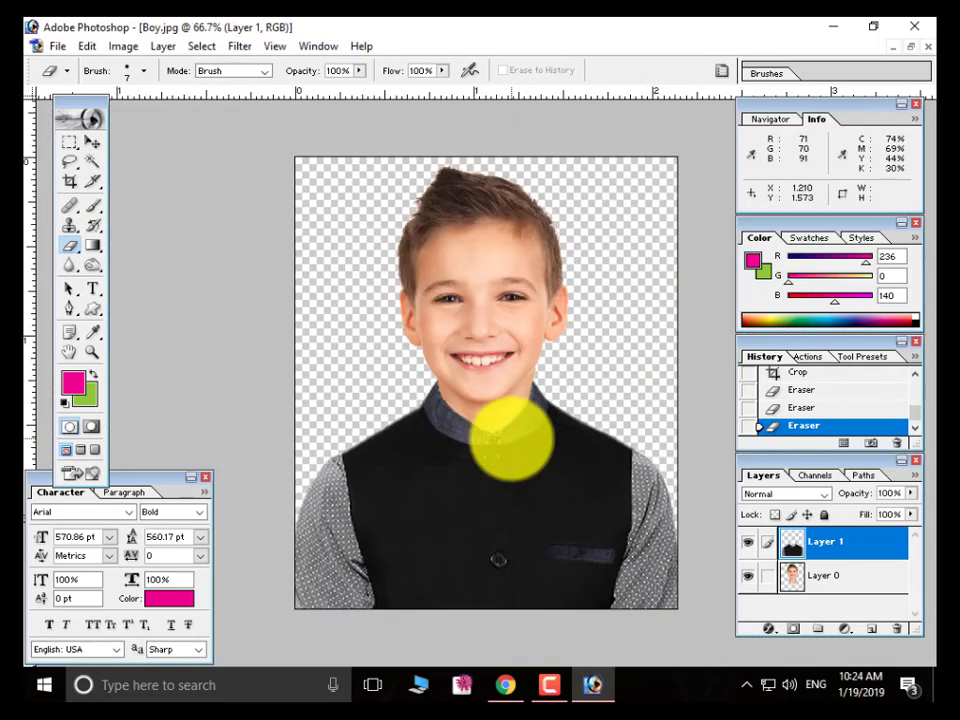
- Try shifting the vest layer and the head layer separately, undoing each move
click(92, 142)
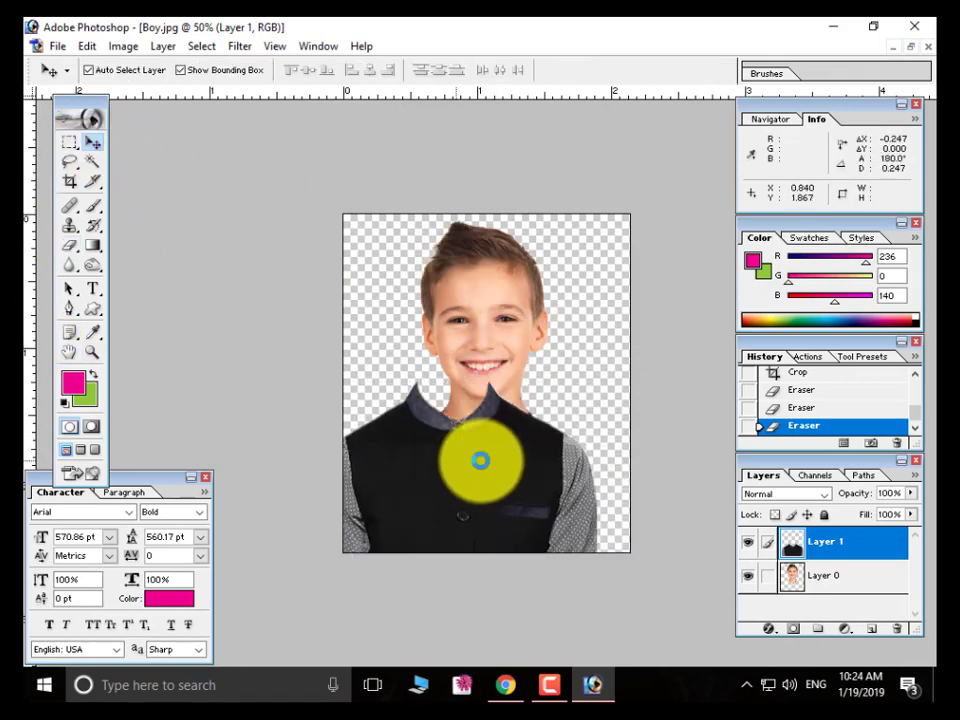
drag(480, 456, 561, 439)
key(ctrl+z)
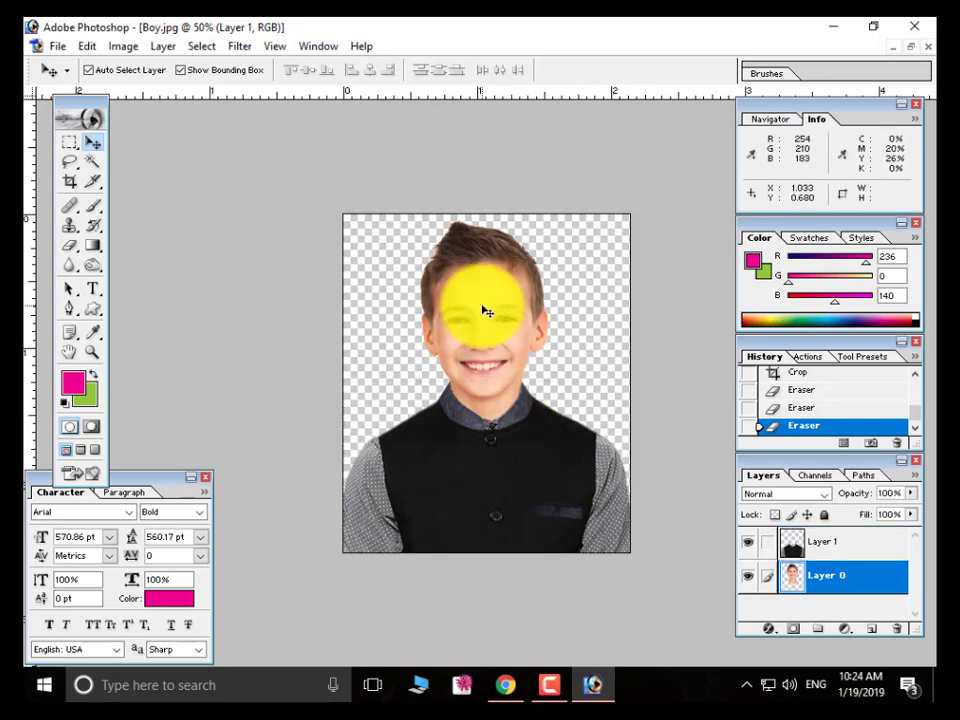
drag(482, 311, 521, 266)
key(ctrl+z)
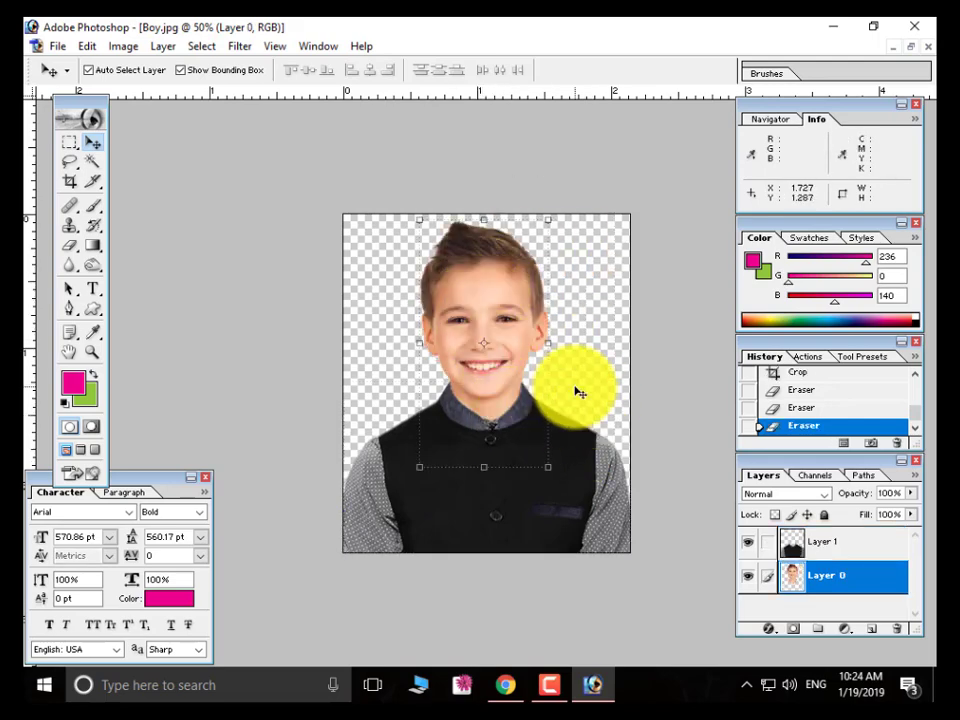
- Check the collar around the neck up close, and delete the vest on Layer 1
key(ctrl+minus)
click(469, 448)
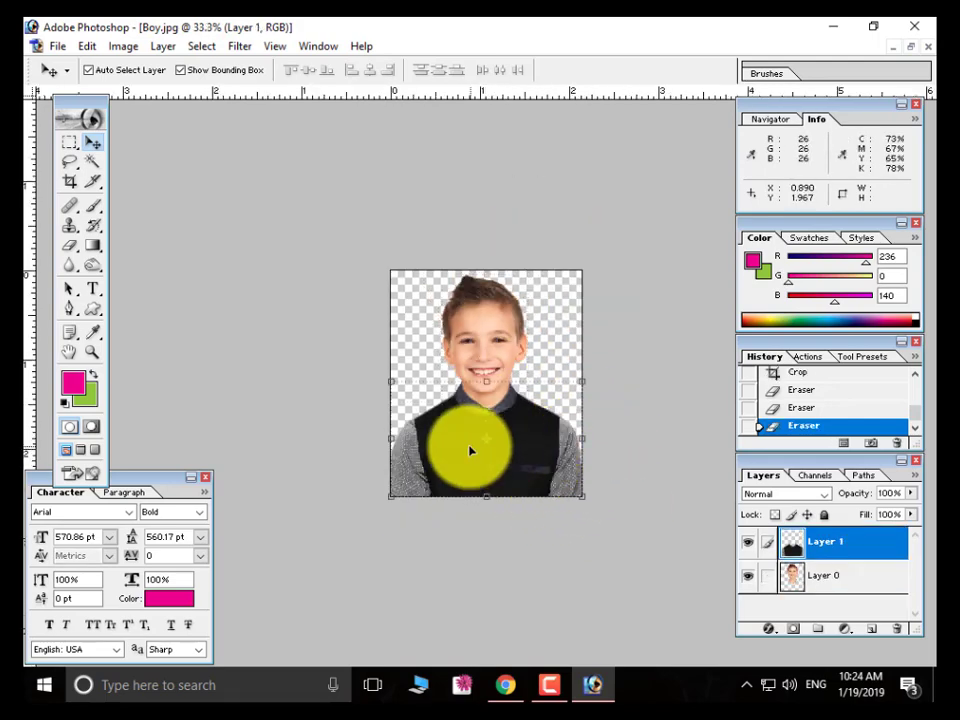
drag(361, 365, 661, 460)
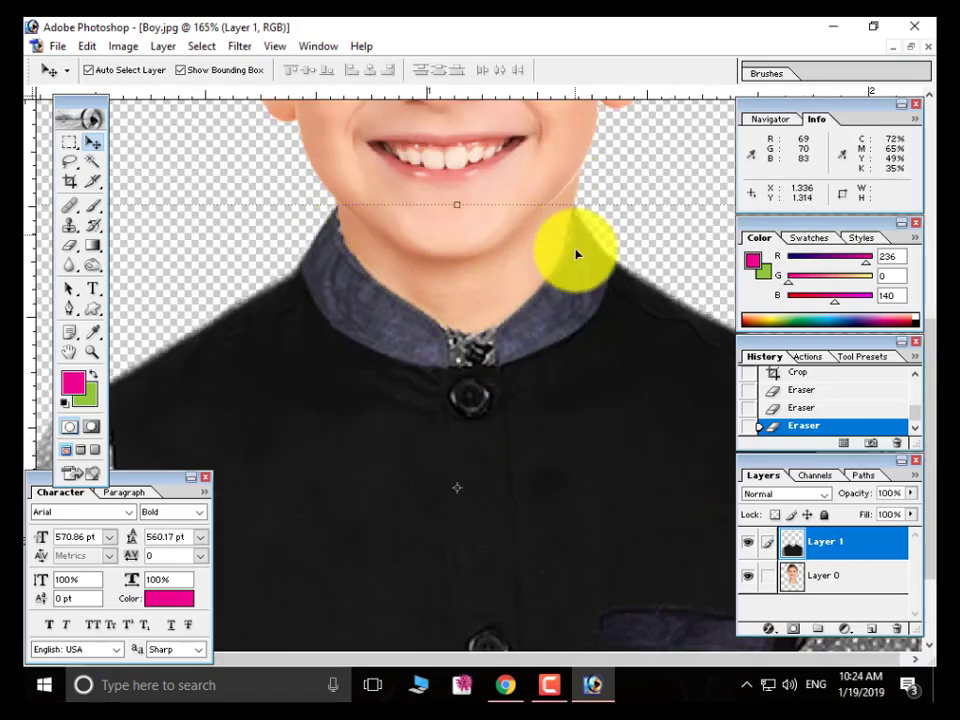
key(ctrl+minus)
key(ctrl+minus)
key(ctrl+minus)
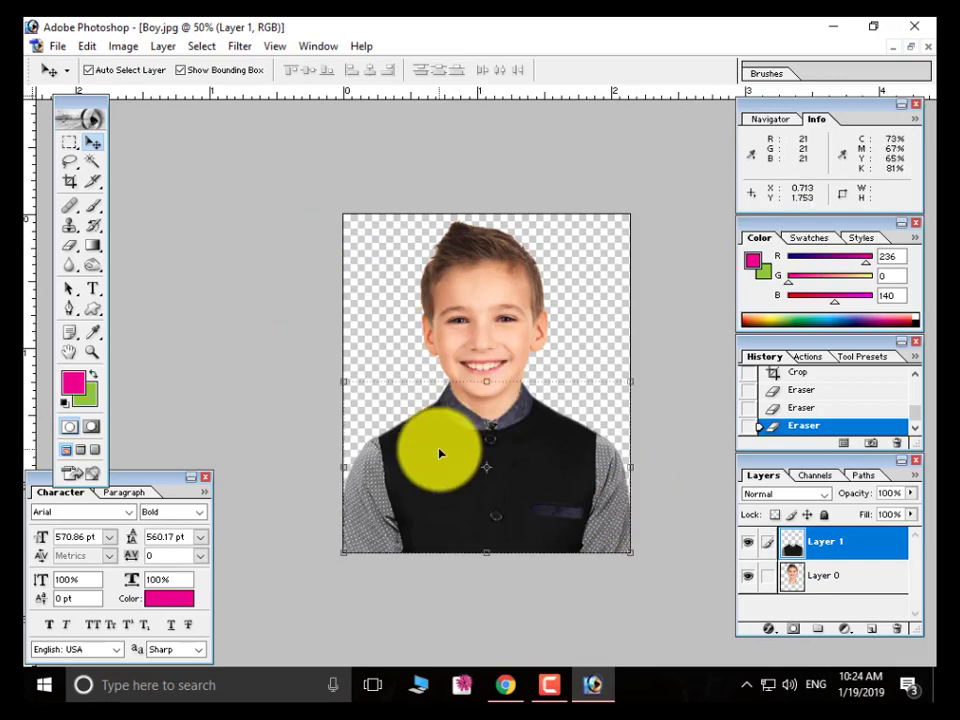
key(Delete)
- Browse the model folder for another outfit without opening a file, and undo the deletion of the vest layer
click(58, 46)
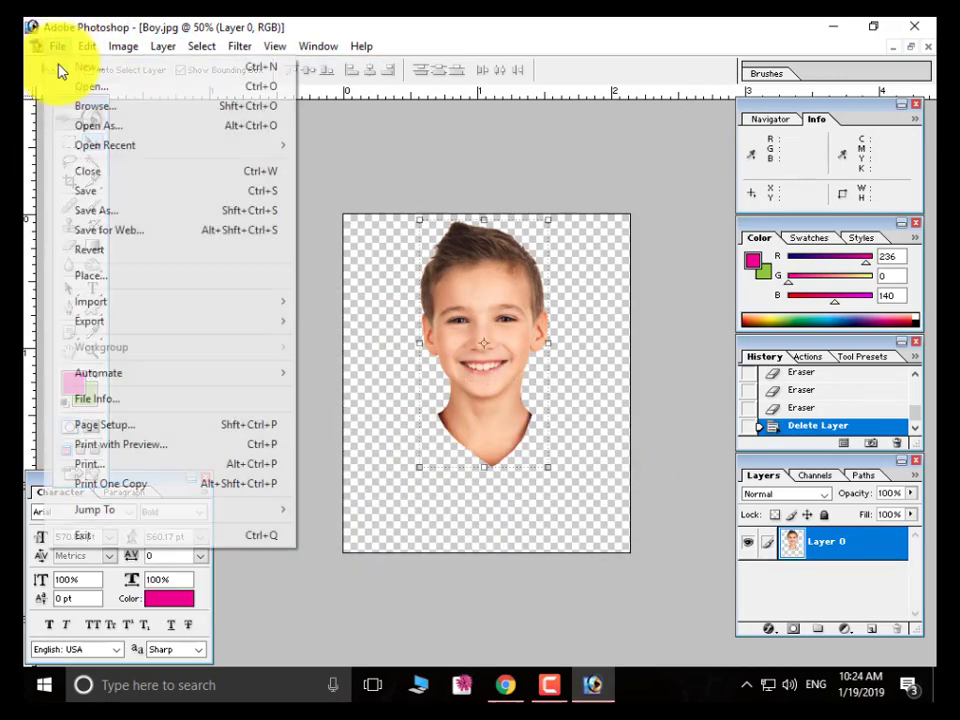
click(94, 93)
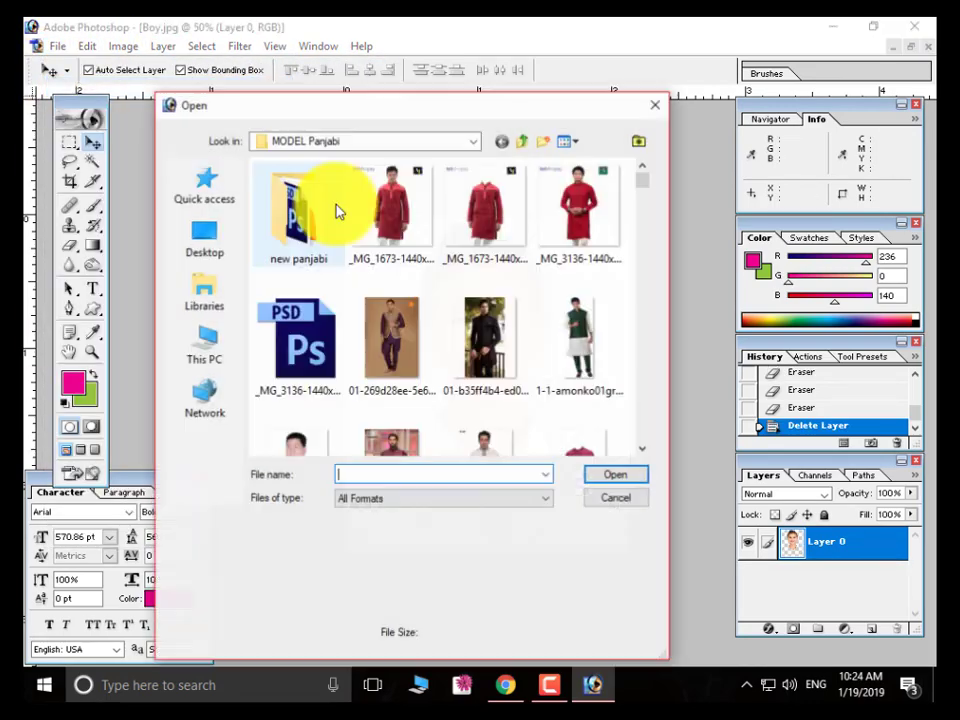
click(522, 142)
scroll(408, 293, down, 5)
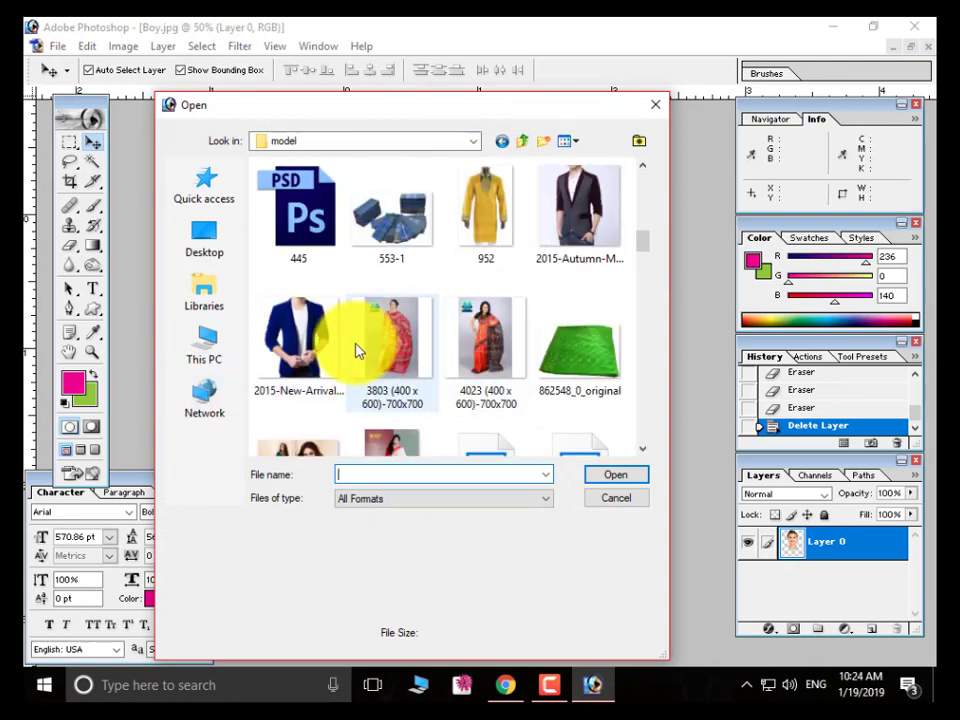
scroll(536, 321, down, 5)
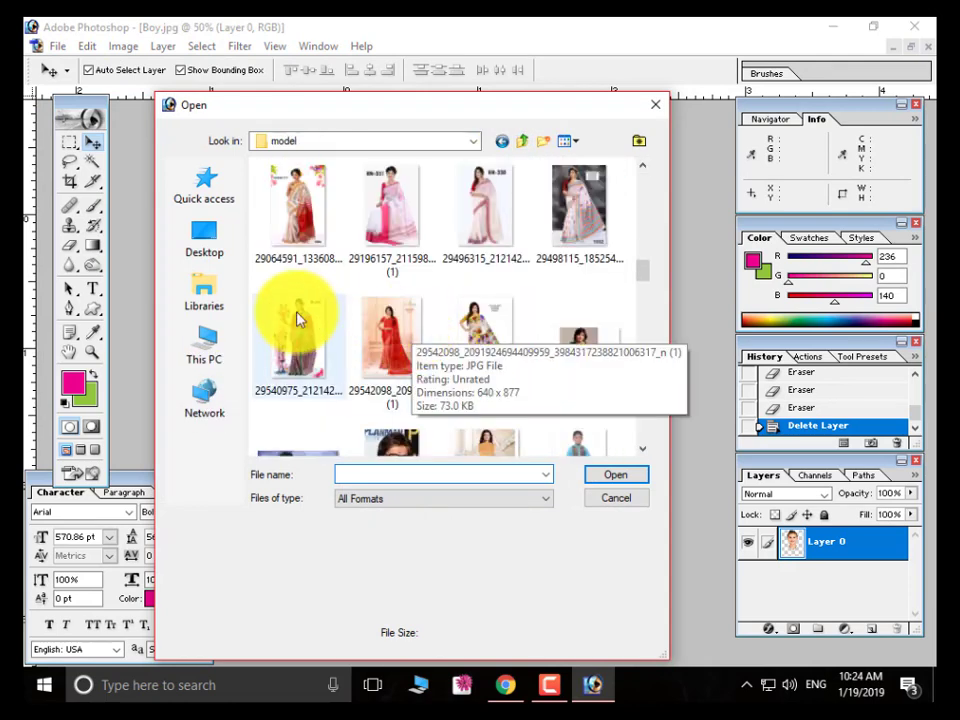
click(619, 501)
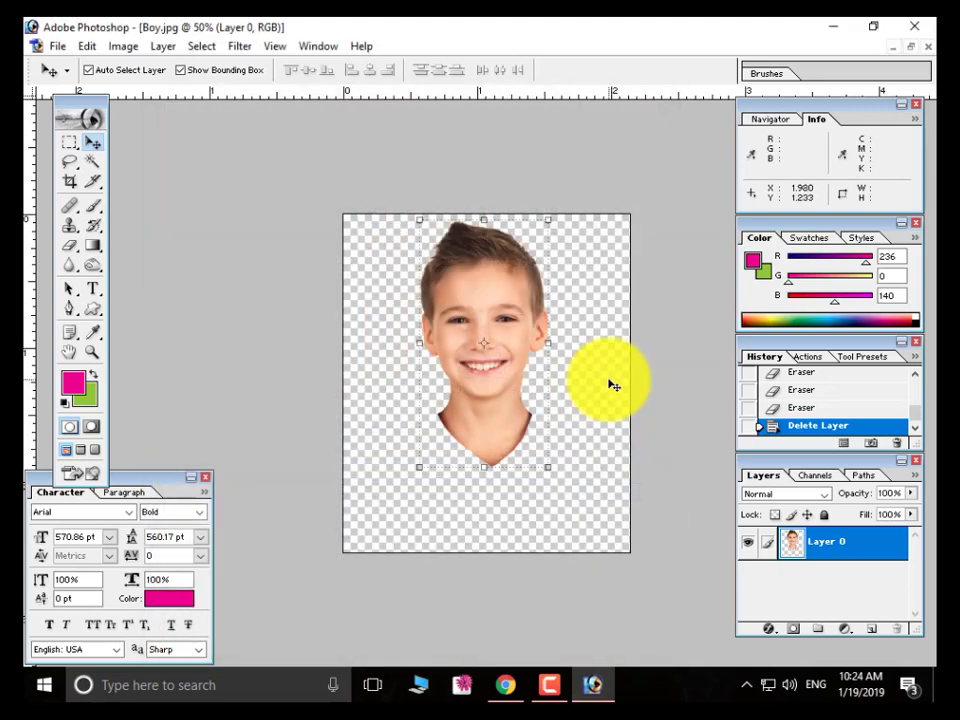
key(ctrl+z)
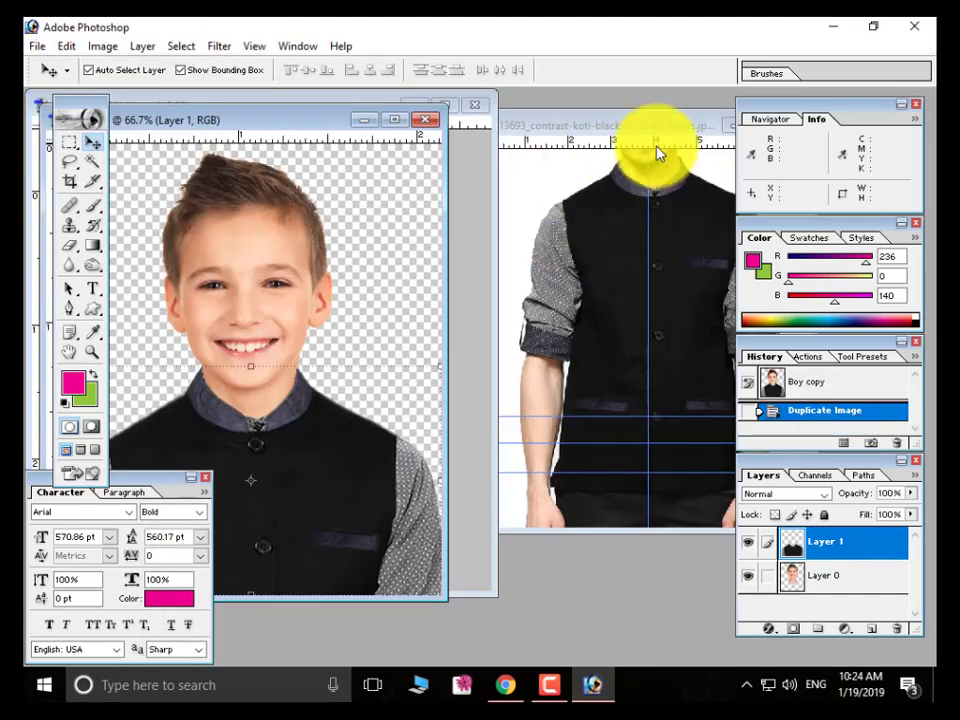
- Close the black vest model photo, and maximize the original Boy.jpg window with the duplicate's window moved aside
drag(671, 125, 522, 186)
click(642, 187)
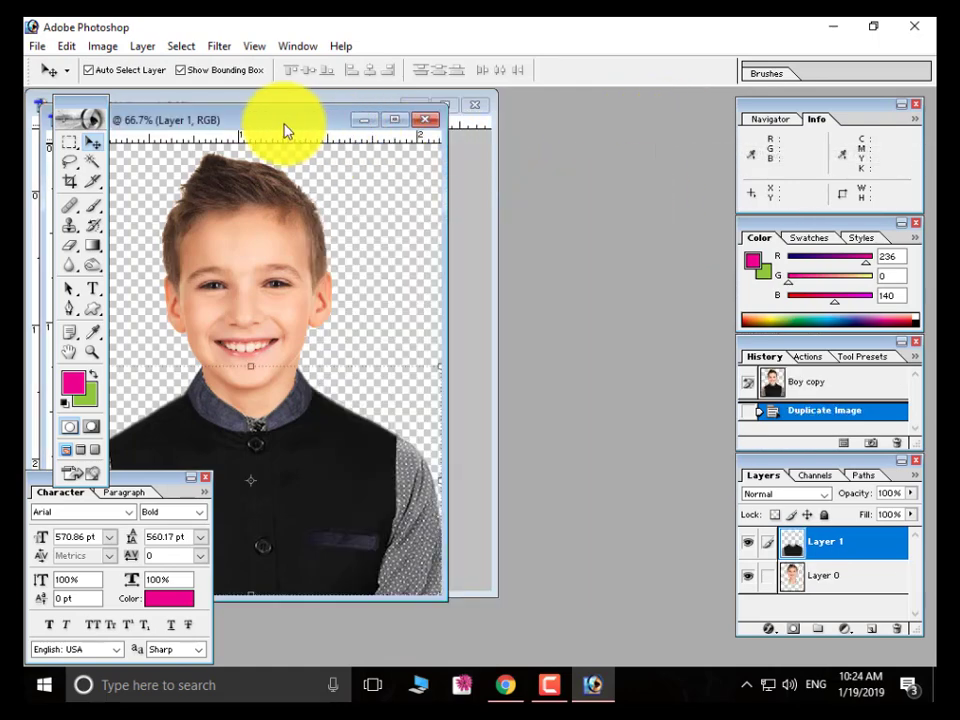
drag(285, 125, 542, 160)
click(280, 158)
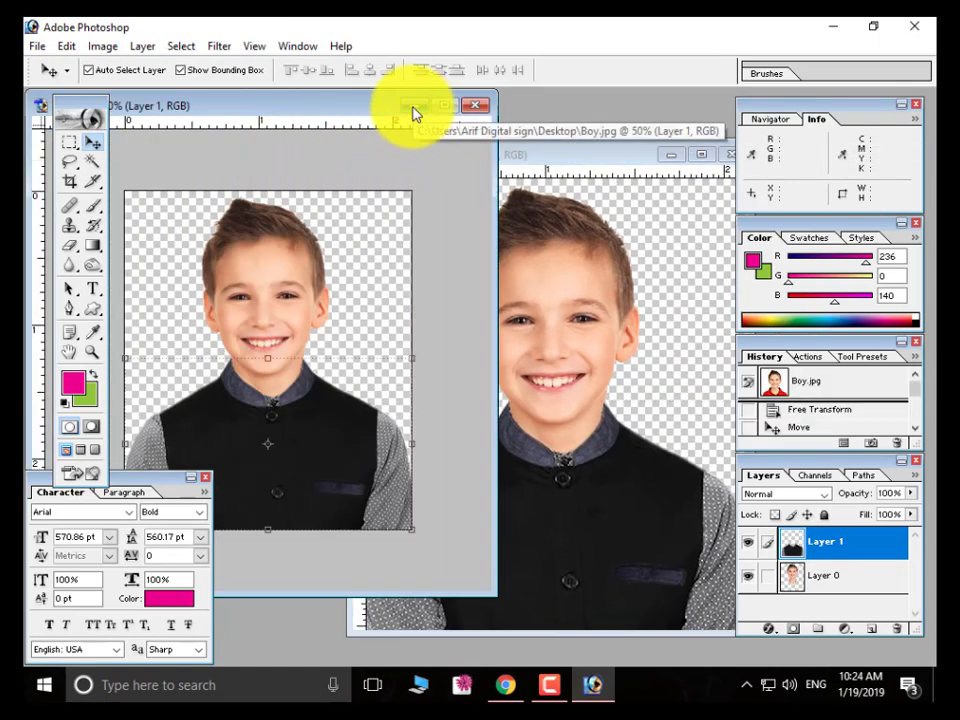
click(444, 108)
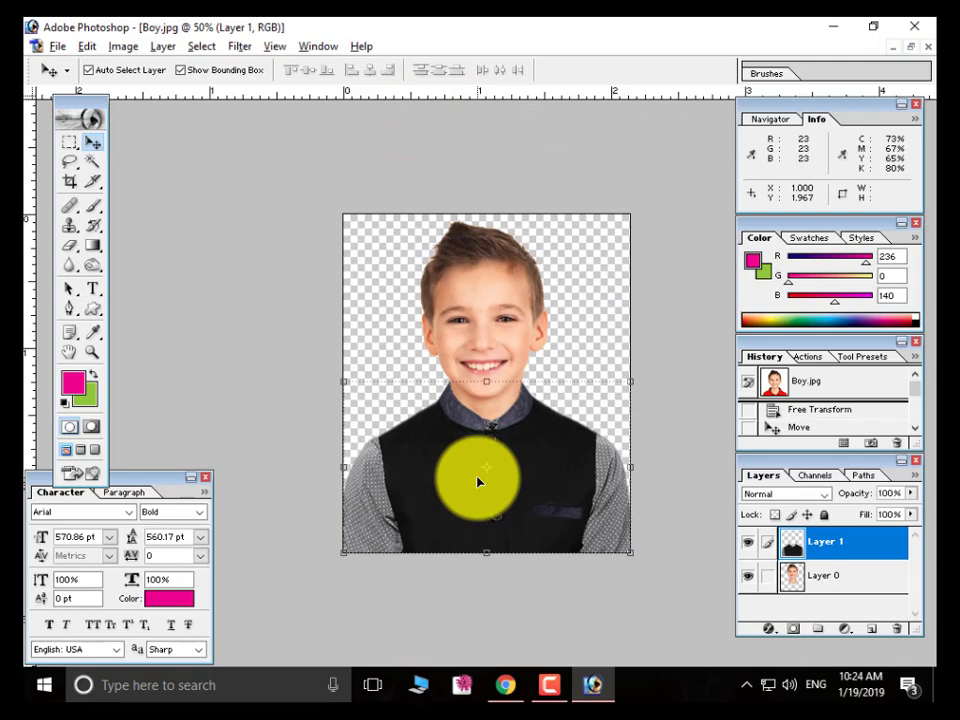
- Delete the vest layer, Layer 1, so that only the boy's head layer is left in Boy.jpg
key(alt+l)
key(l)
key(Return)
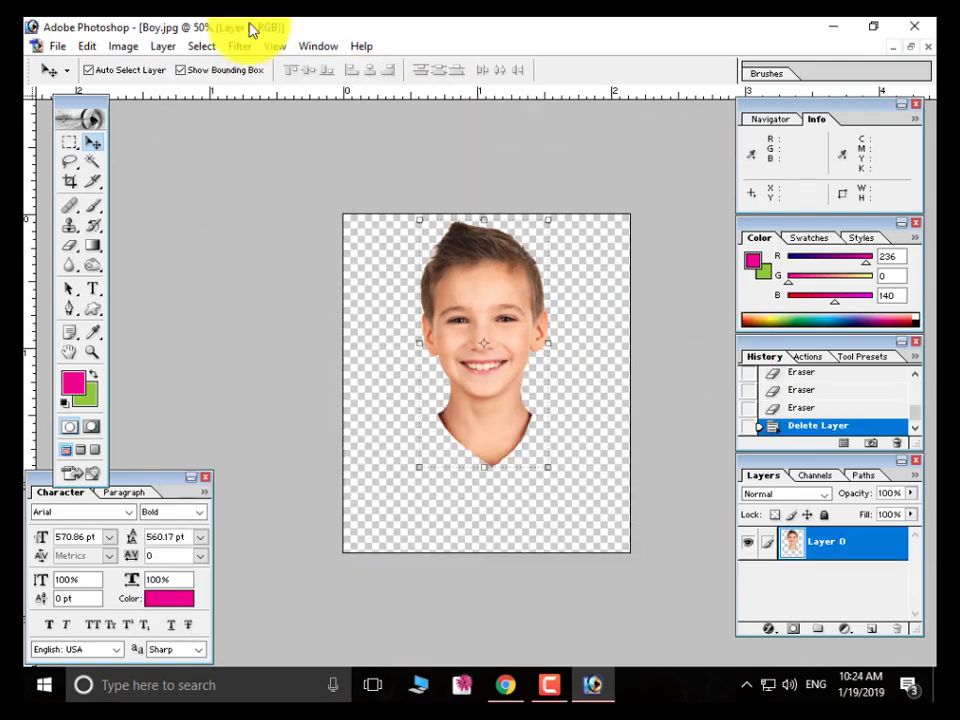
- Start opening a file and browse out of the model folder to the Male folder on the Photo (D:) drive
click(55, 46)
click(97, 87)
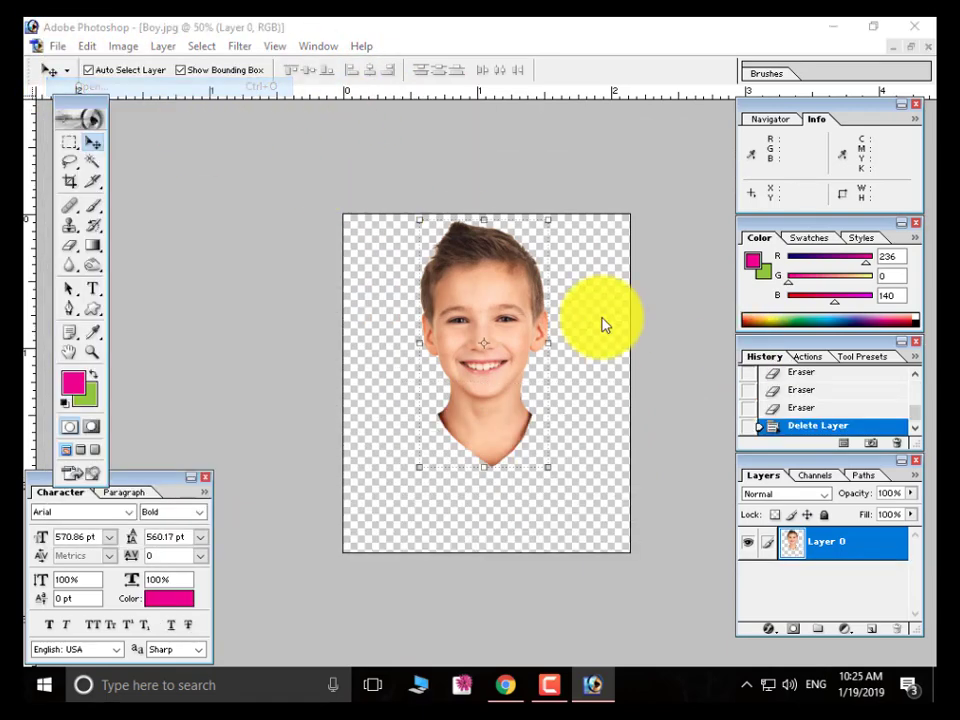
click(522, 140)
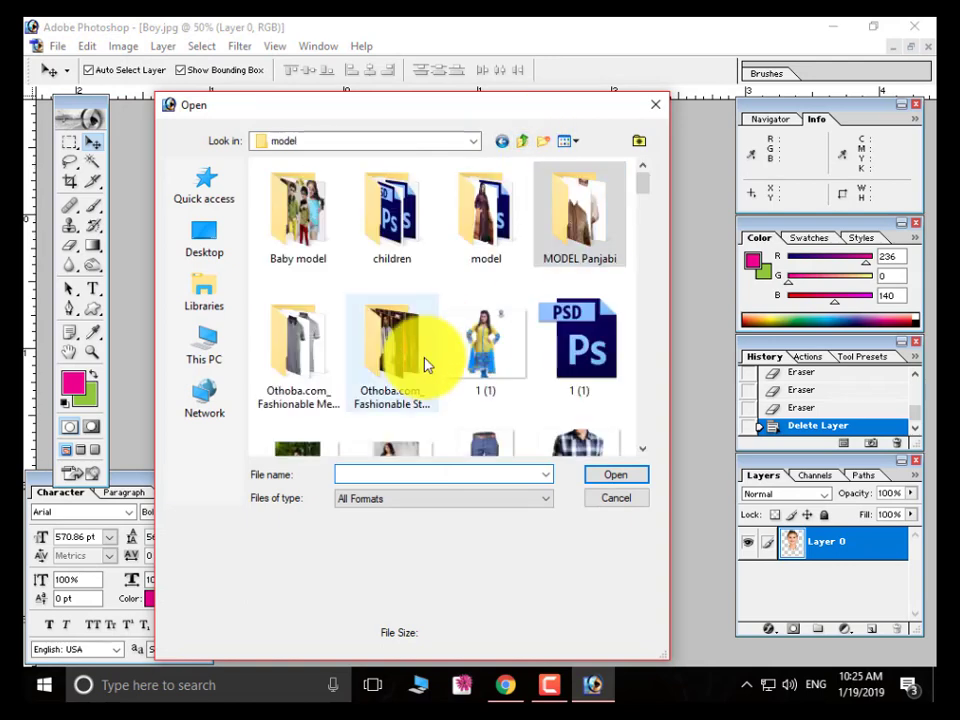
scroll(425, 365, down, 5)
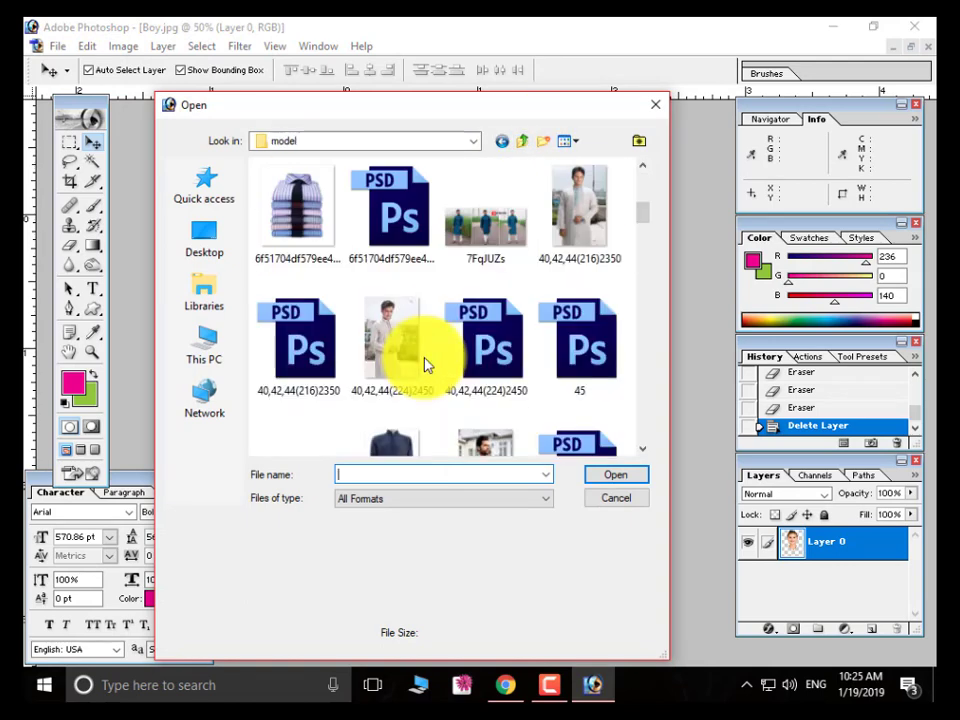
click(522, 141)
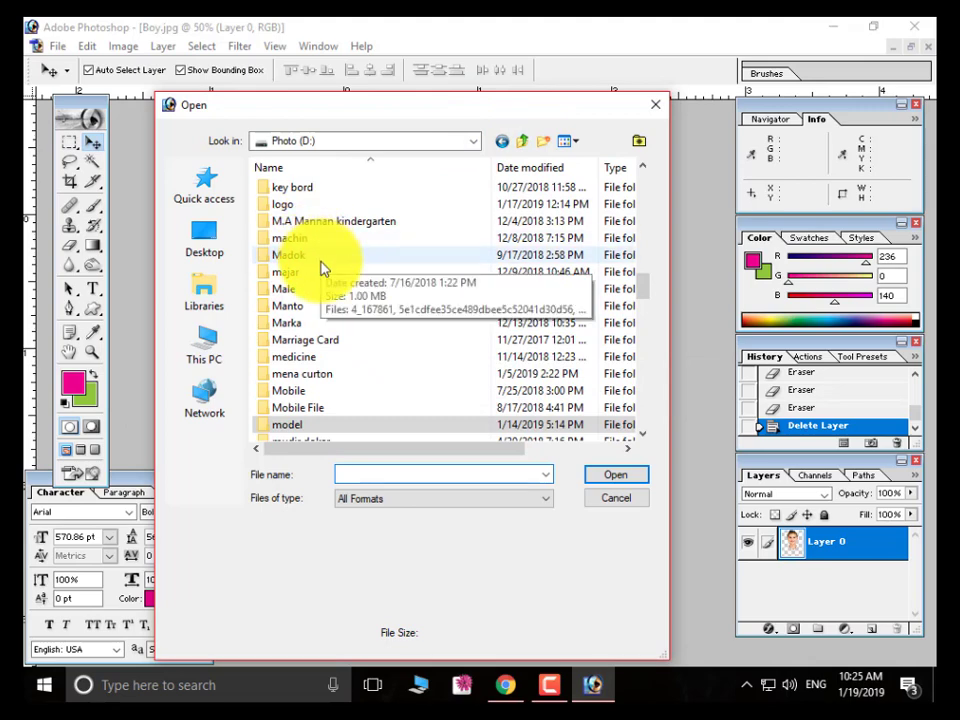
scroll(321, 290, down, 1)
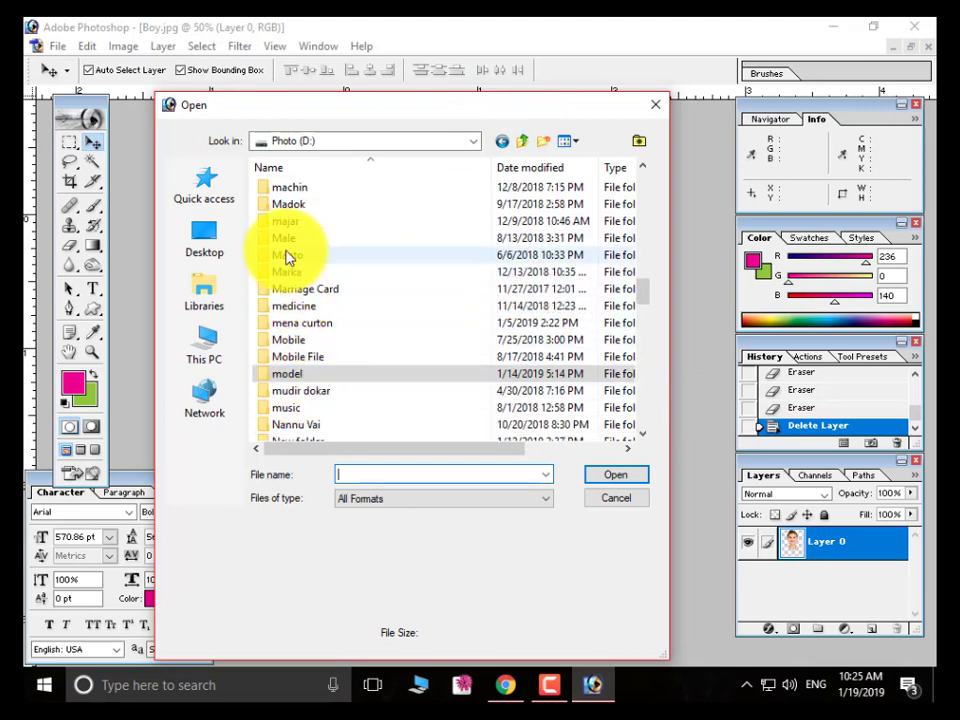
scroll(338, 408, down, 1)
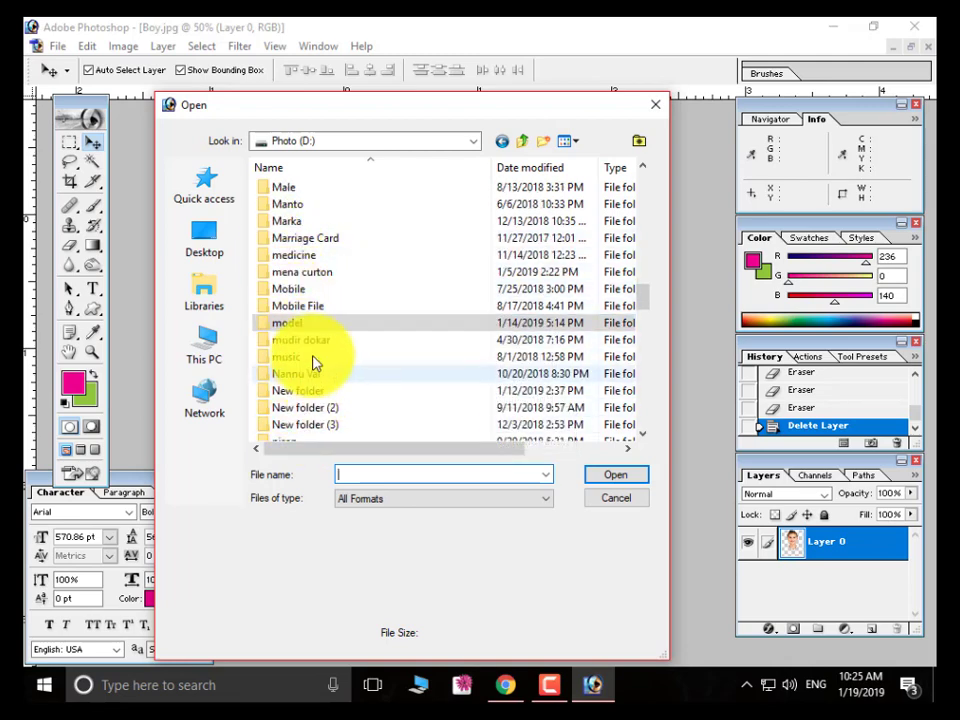
double_click(290, 190)
- Preview several outfit PSDs in the Male folder and open Sany (3).psd
click(428, 250)
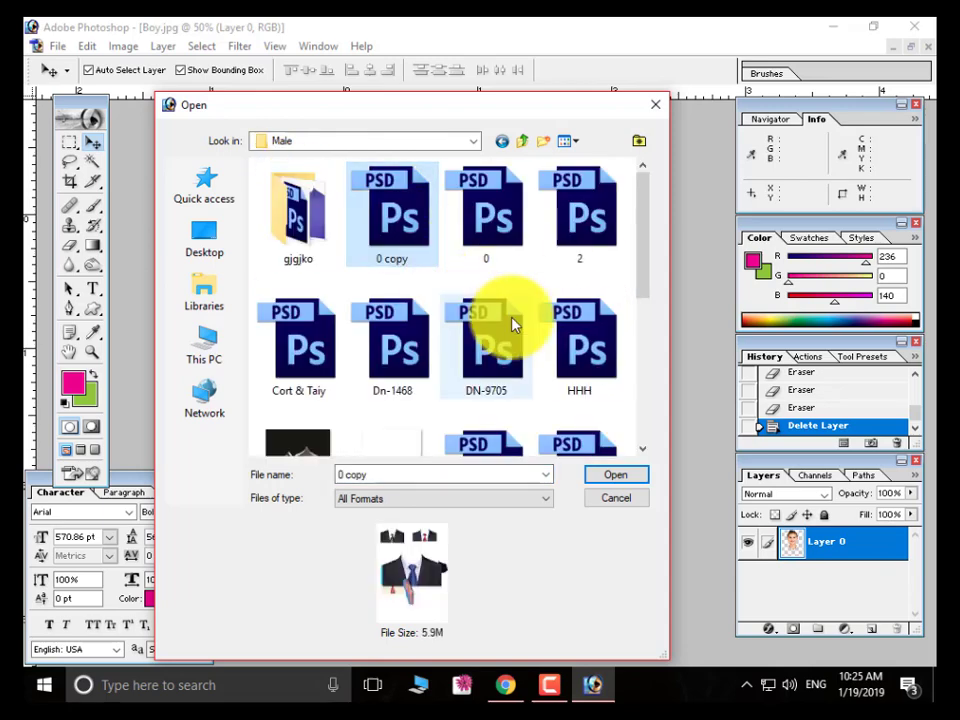
click(500, 345)
click(585, 392)
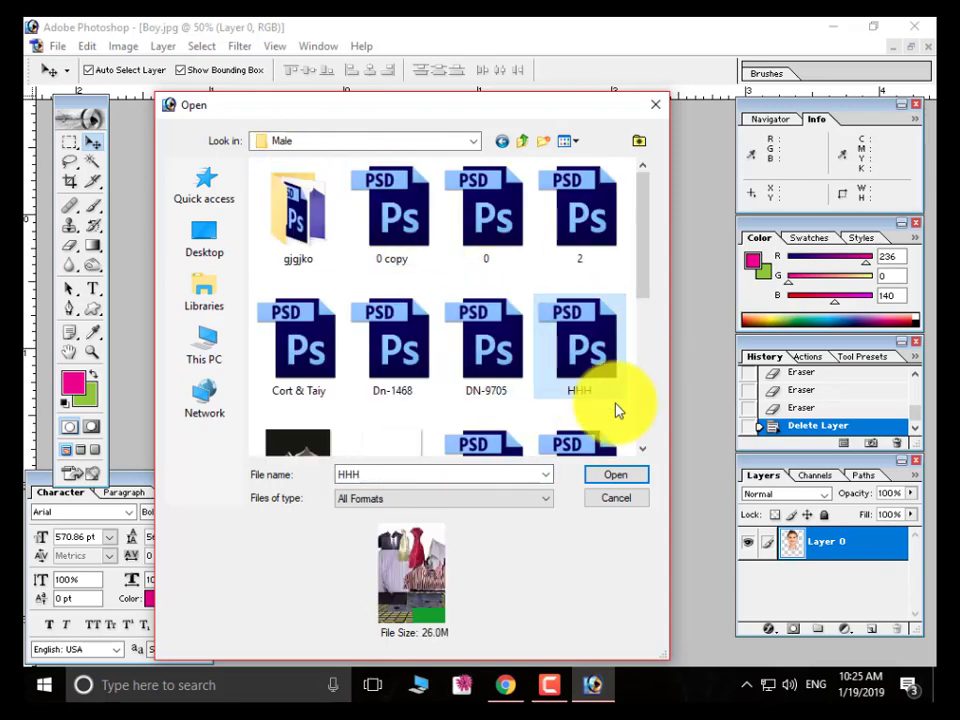
click(283, 343)
scroll(422, 354, down, 2)
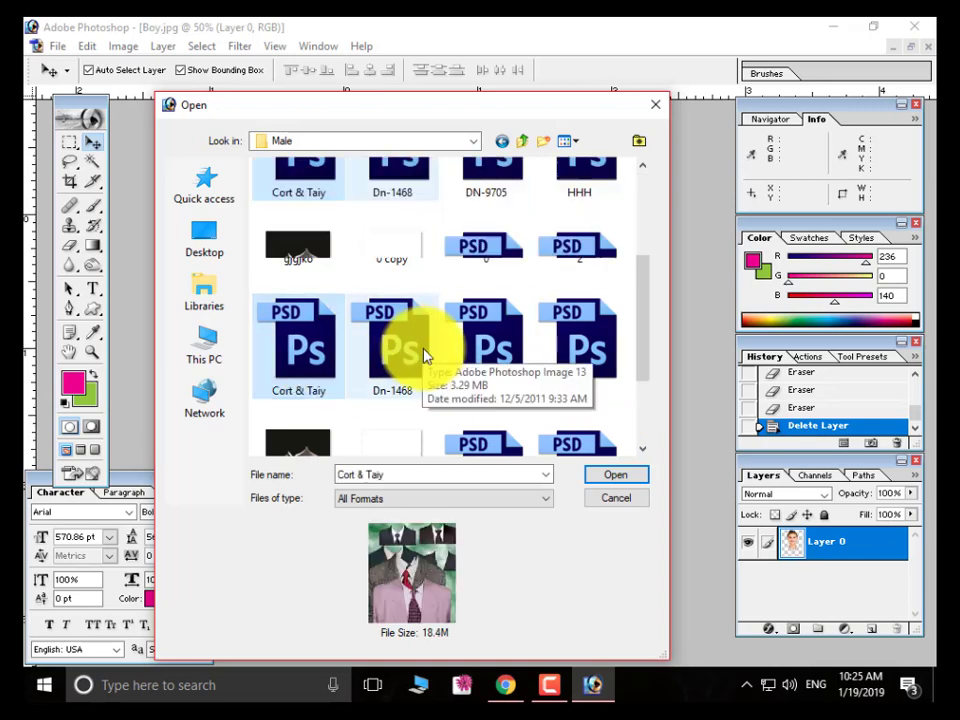
click(420, 410)
click(506, 428)
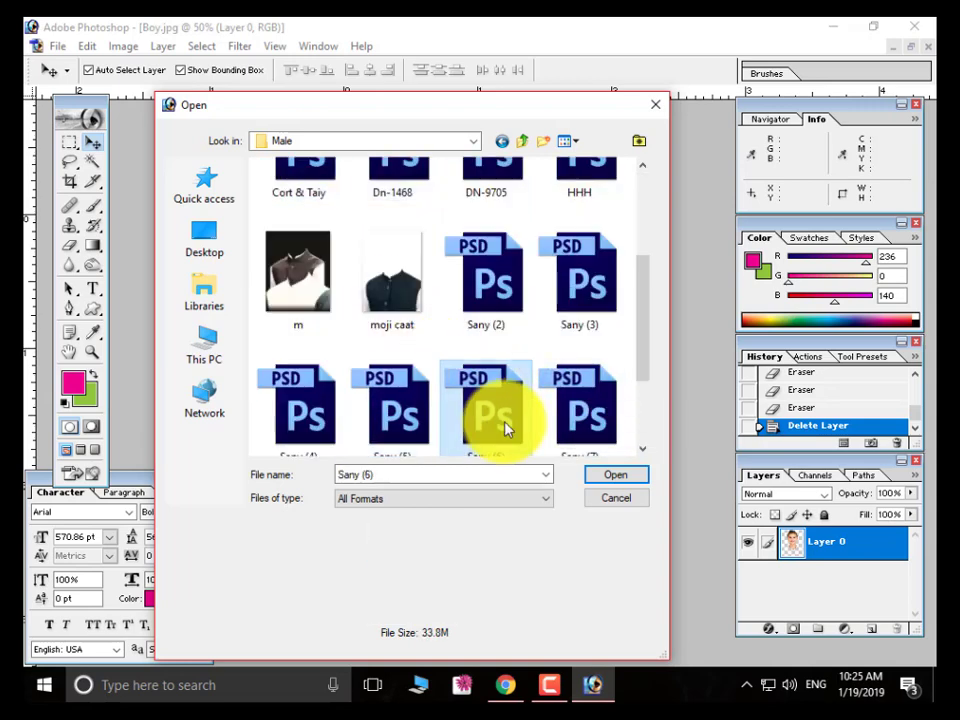
click(592, 415)
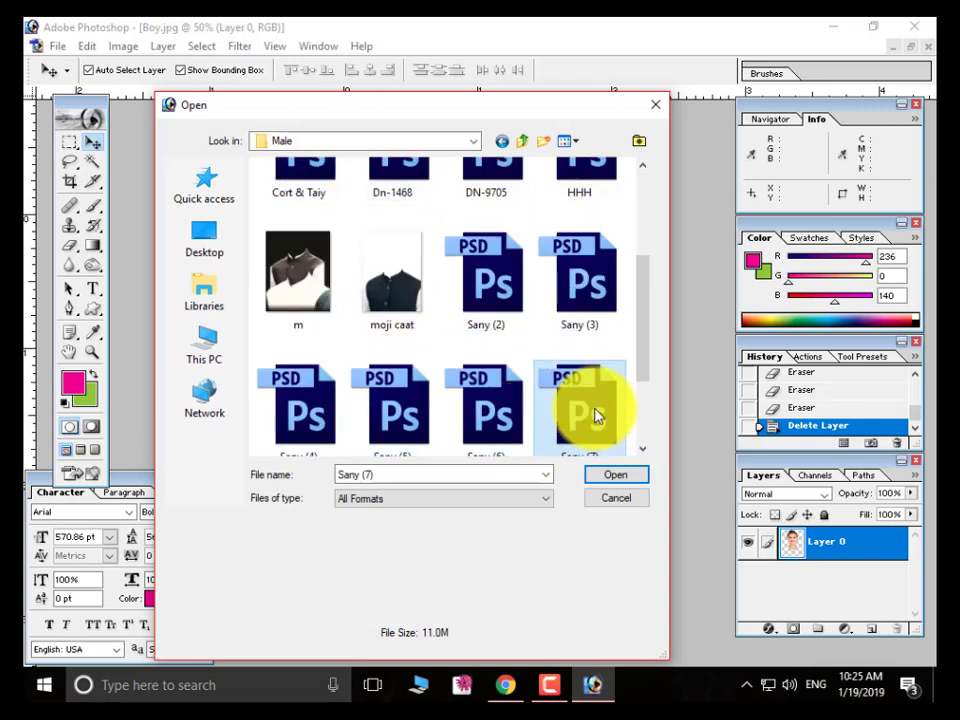
click(277, 390)
click(588, 260)
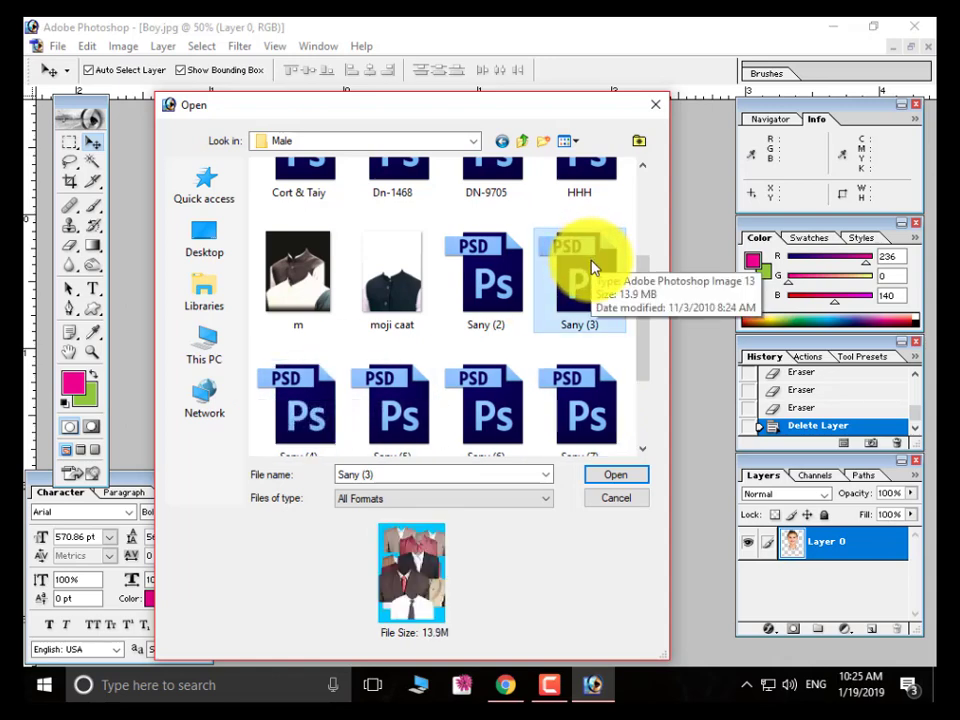
double_click(592, 267)
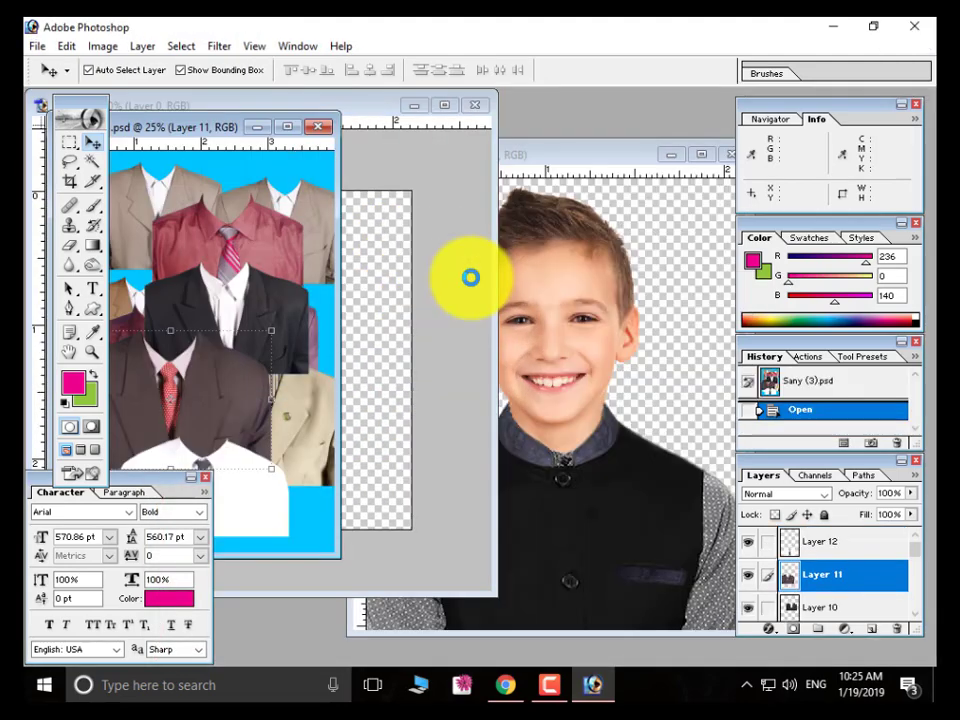
- Copy the black suit with the open white shirt from Sany (3).psd into Boy.jpg and place it beneath the boy's head
click(307, 338)
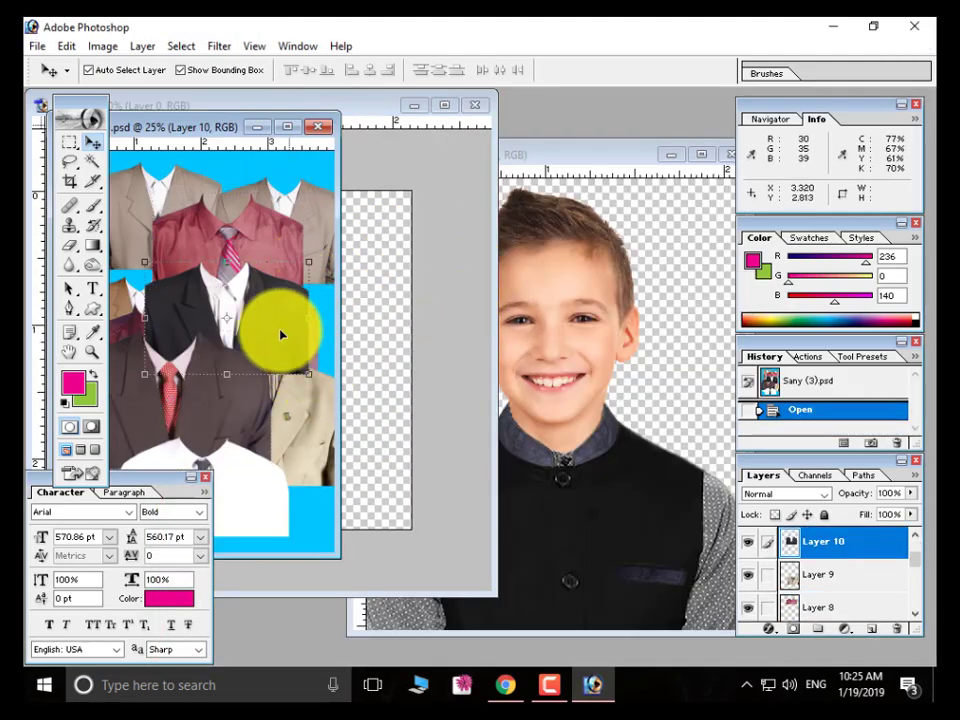
drag(215, 130, 602, 180)
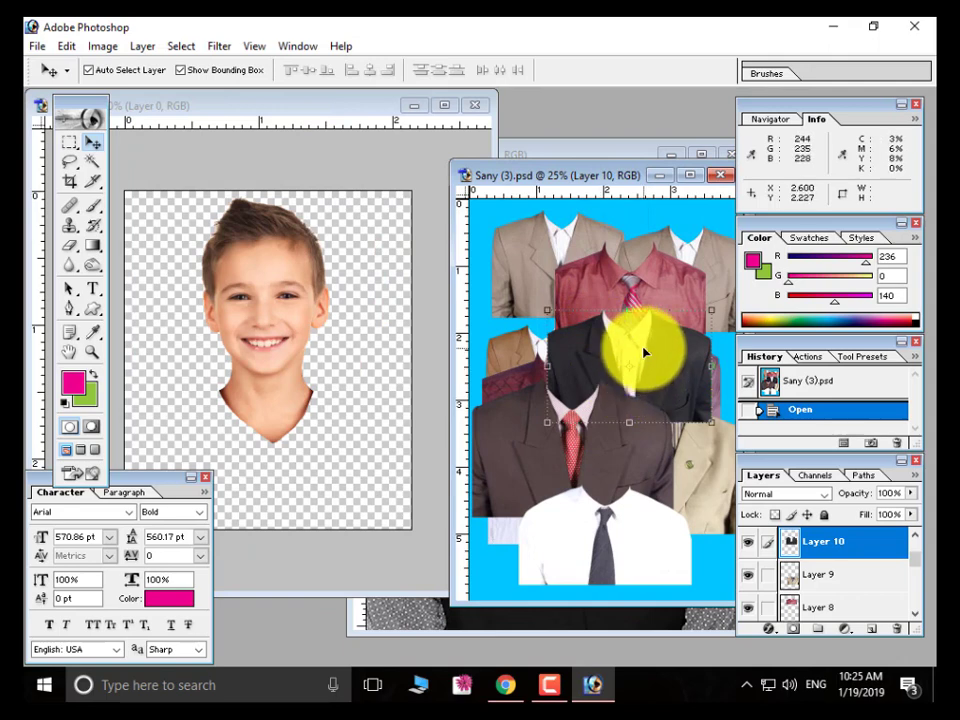
drag(643, 352, 255, 440)
click(444, 105)
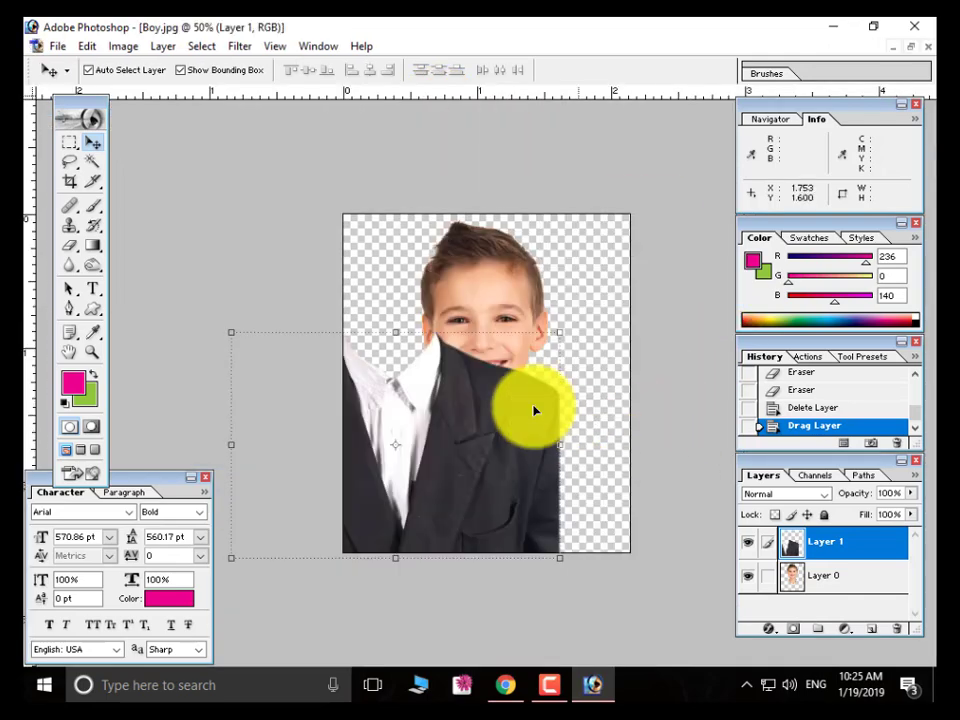
drag(474, 414, 557, 466)
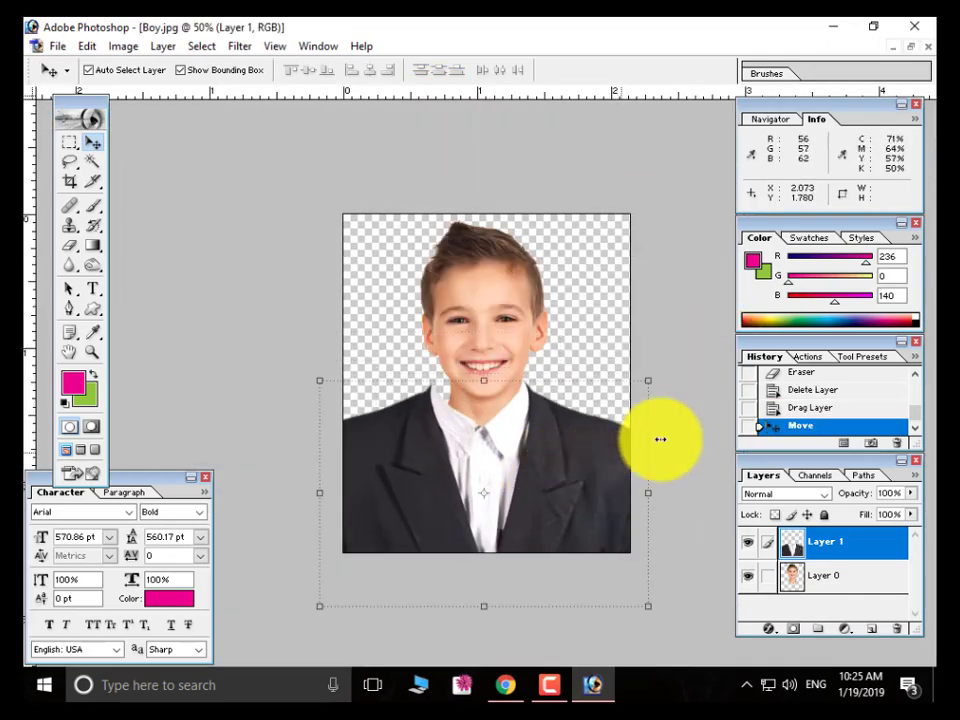
- Scale the suit proportionally to 56.1%, raise it to the boy's neck and widen it slightly
drag(648, 381, 577, 430)
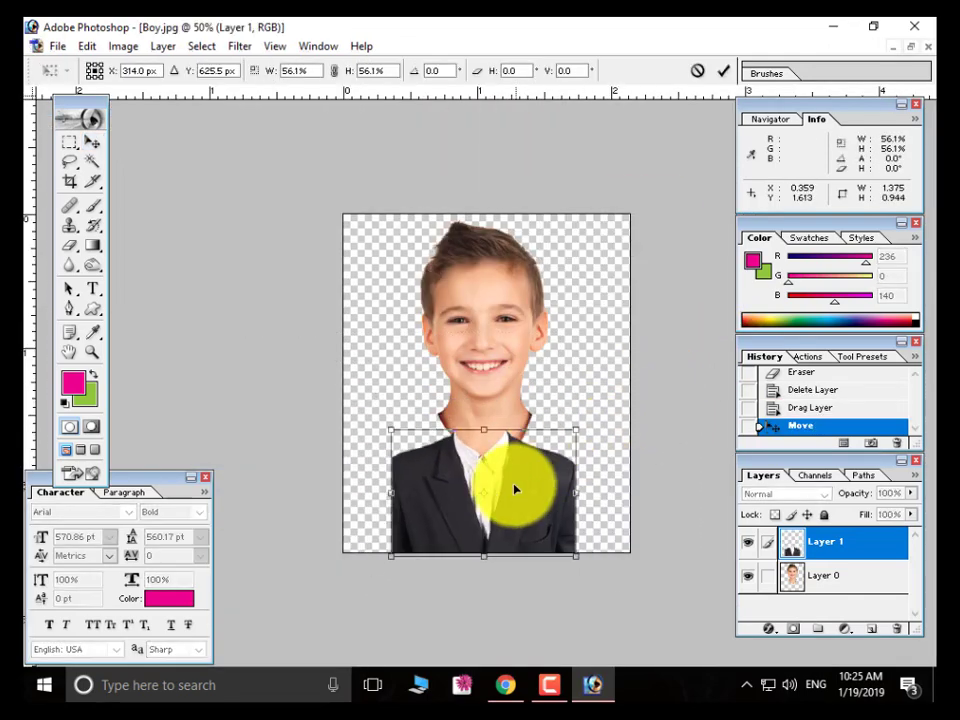
drag(515, 489, 512, 454)
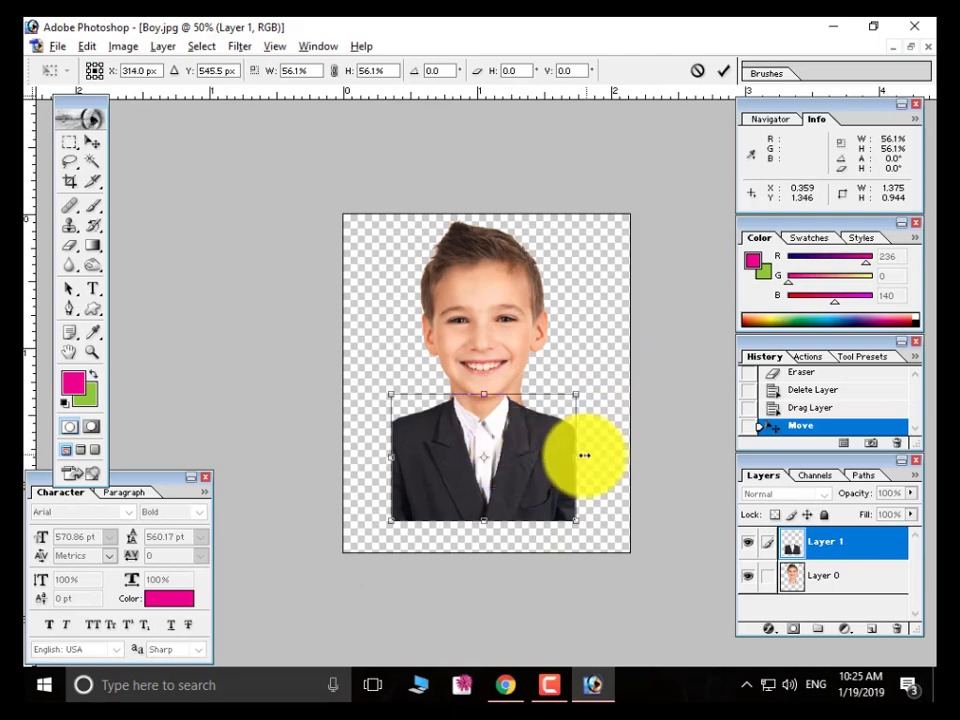
drag(582, 457, 591, 459)
key(Return)
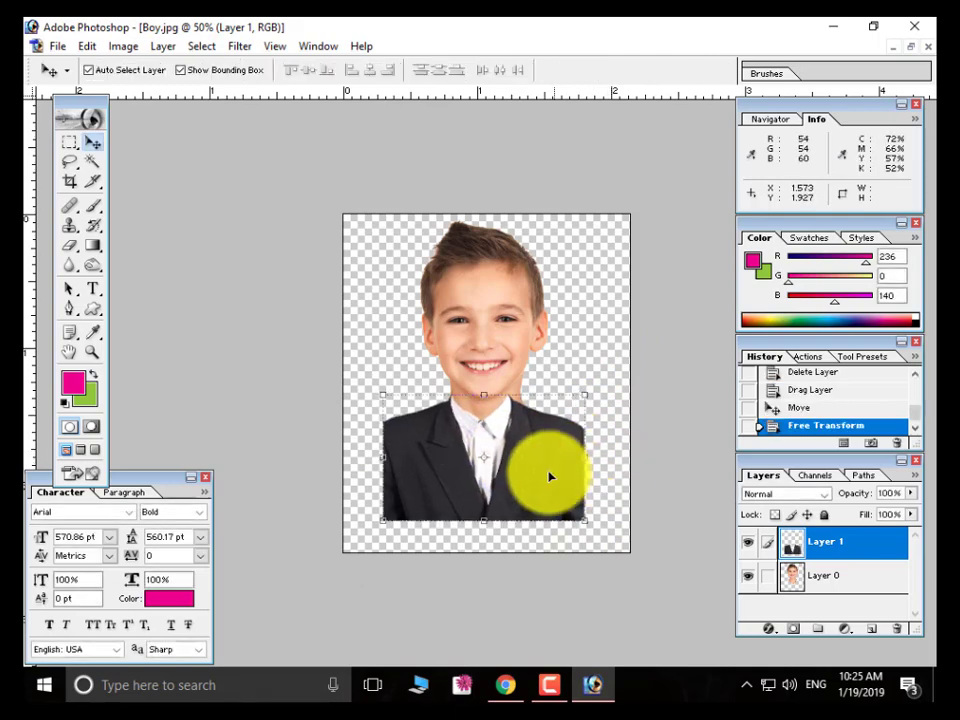
- Stretch the suit slightly in height and width, and raise it so the shirt collar sits against the neck
key(ctrl+plus)
drag(507, 571, 507, 579)
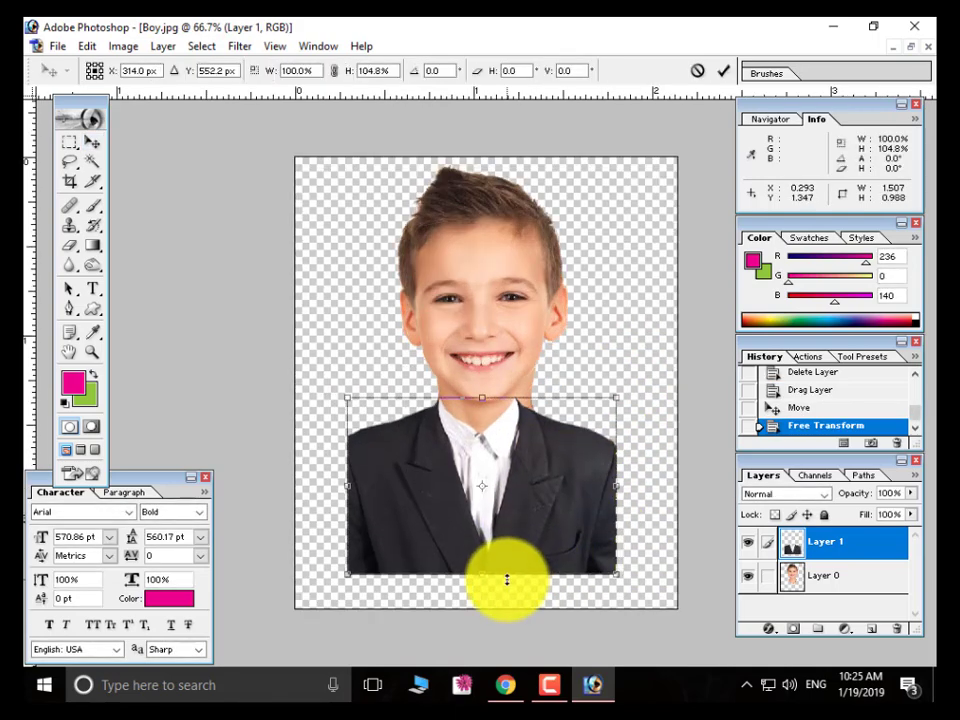
key(Return)
drag(551, 489, 551, 479)
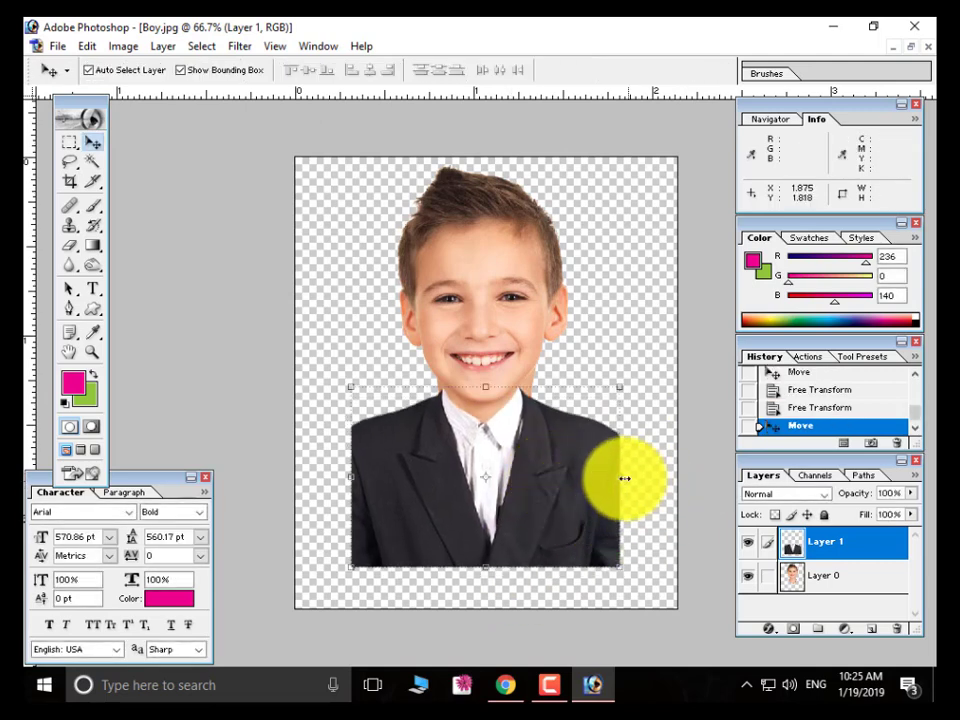
drag(624, 479, 628, 477)
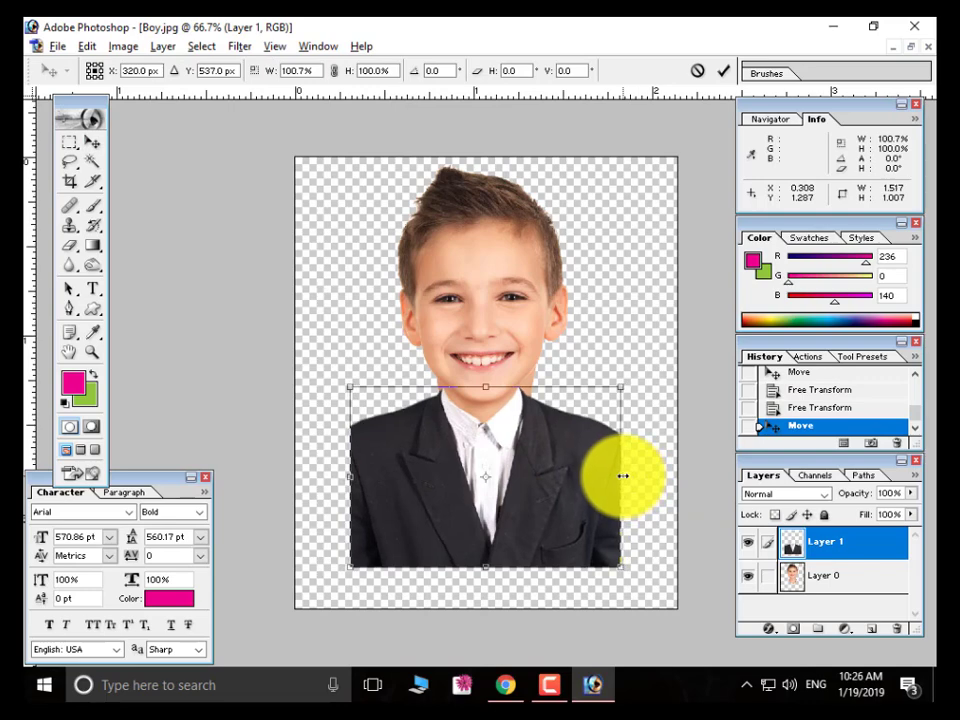
key(Return)
- Select the left part of the shirt collar with the Rectangular Marquee, skew its upper edge outward along the neck, and deselect
key(ctrl+space)
drag(298, 373, 616, 437)
key(ctrl+minus)
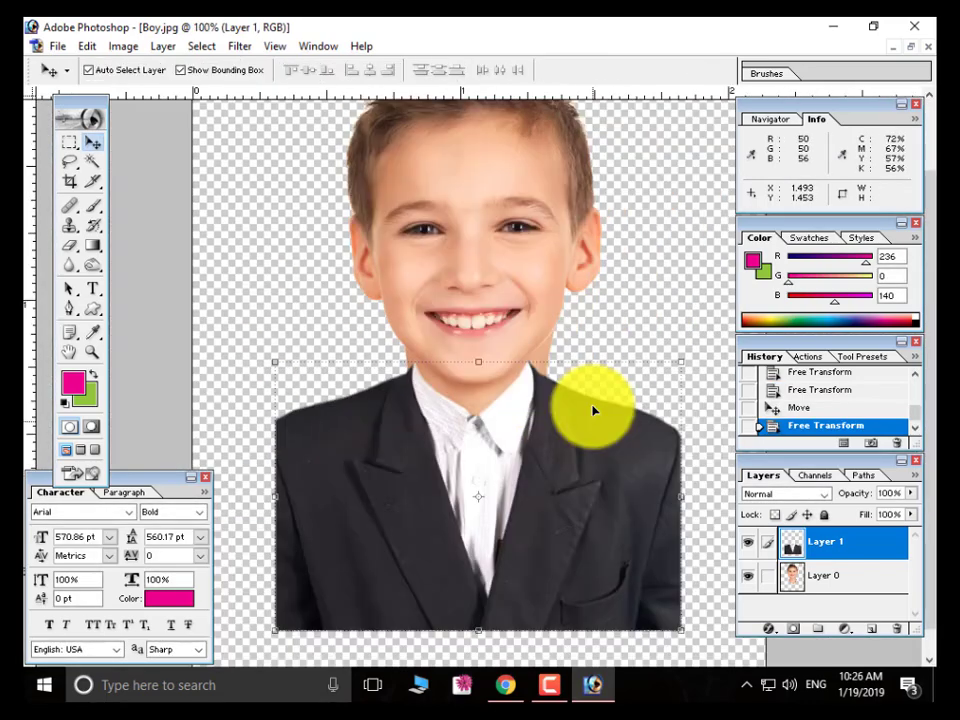
key(ctrl+minus)
click(68, 143)
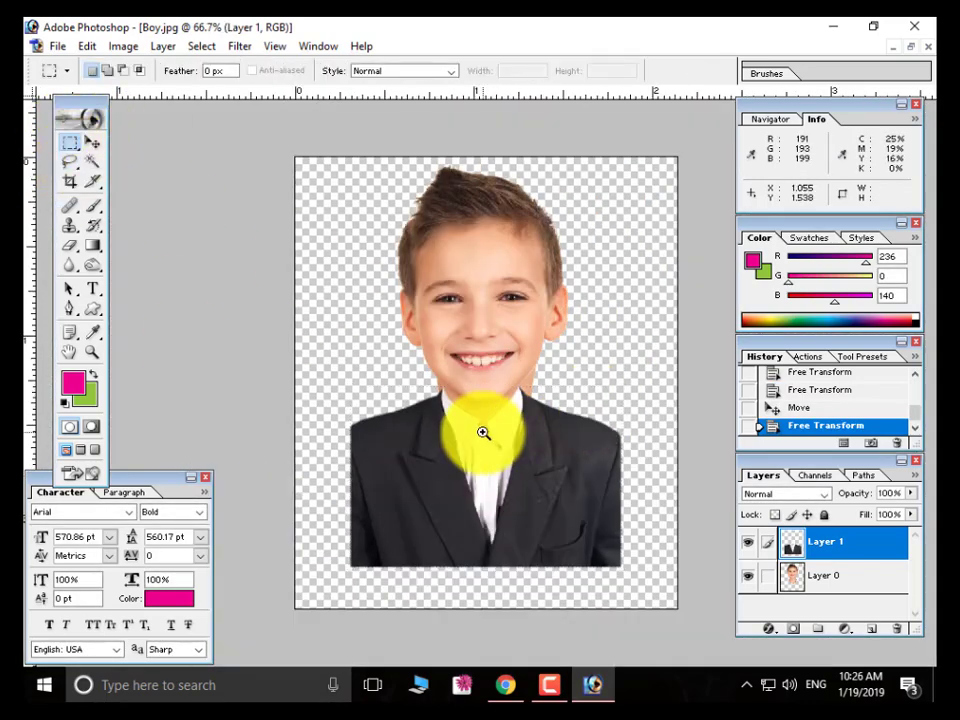
key(ctrl+plus)
drag(346, 315, 491, 385)
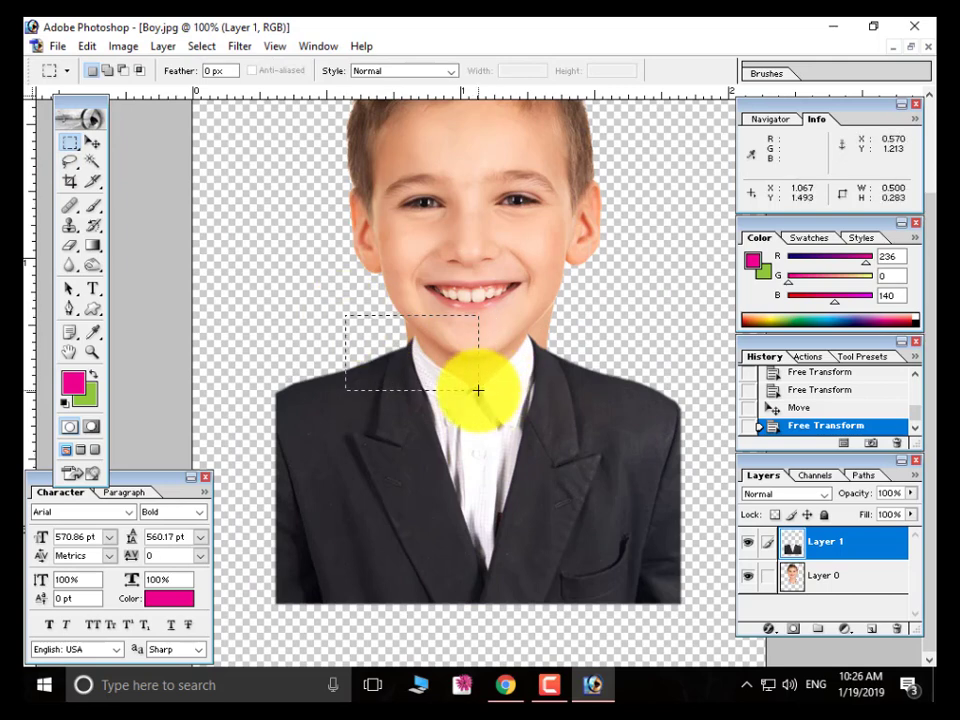
click(92, 143)
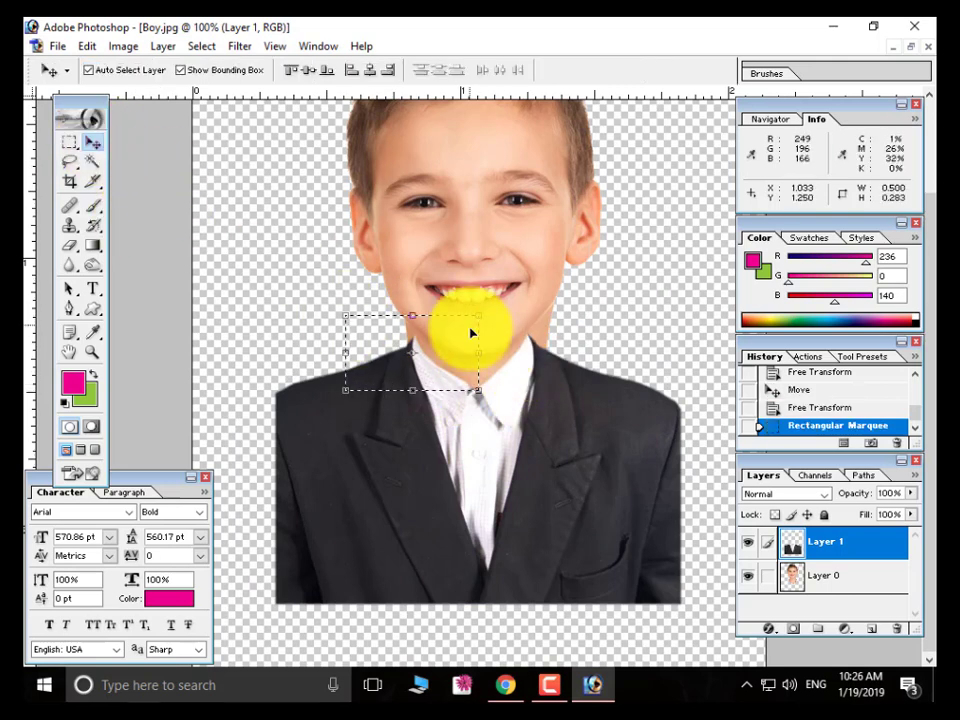
key(ctrl+t)
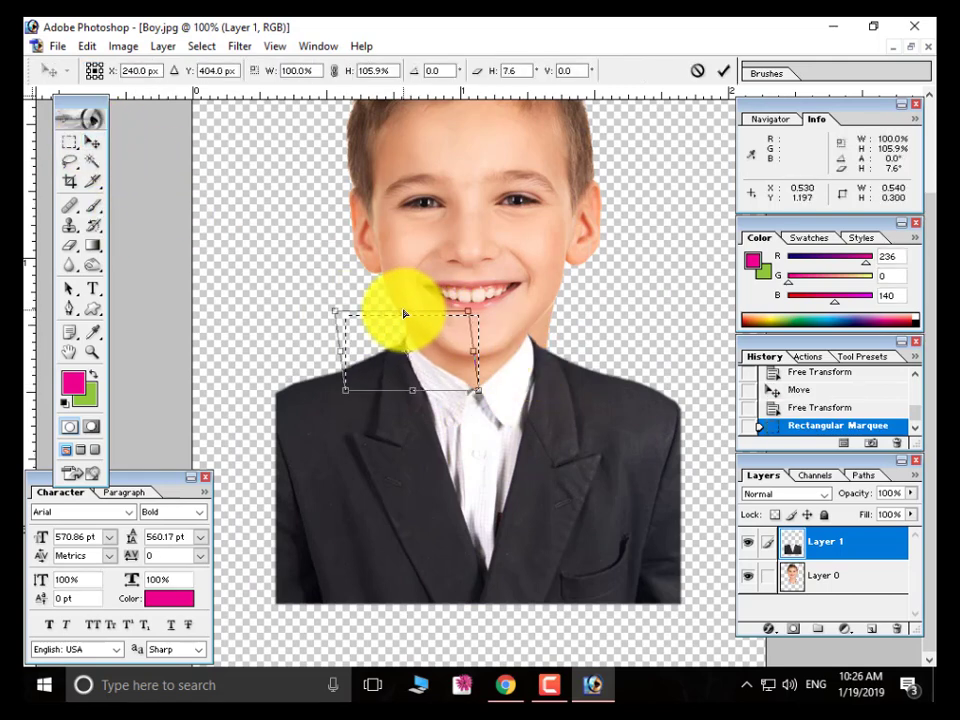
key(Return)
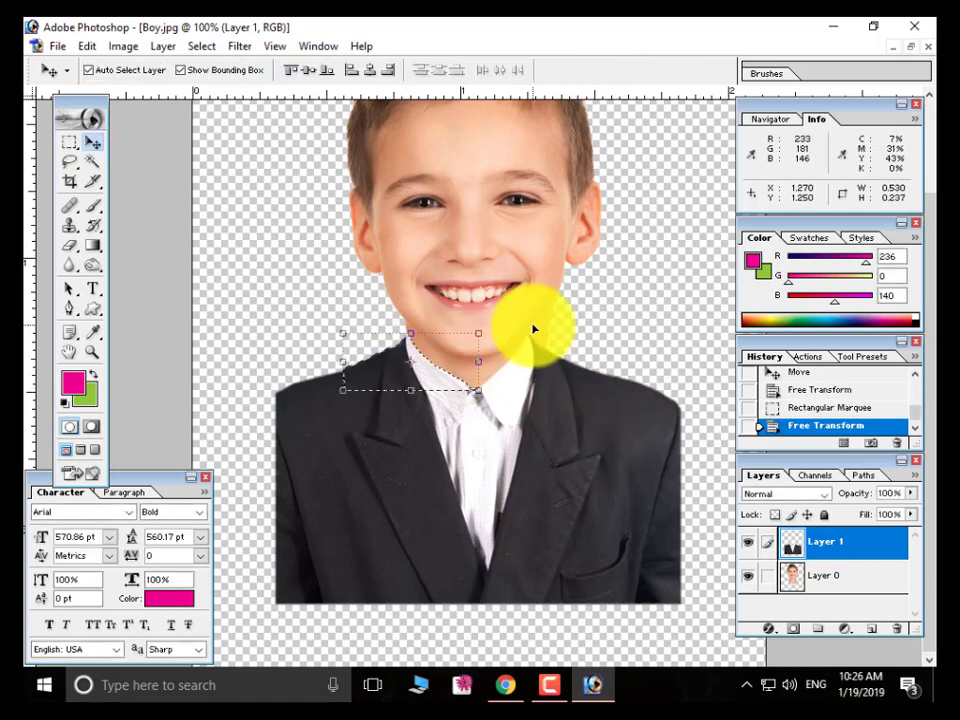
key(ctrl+d)
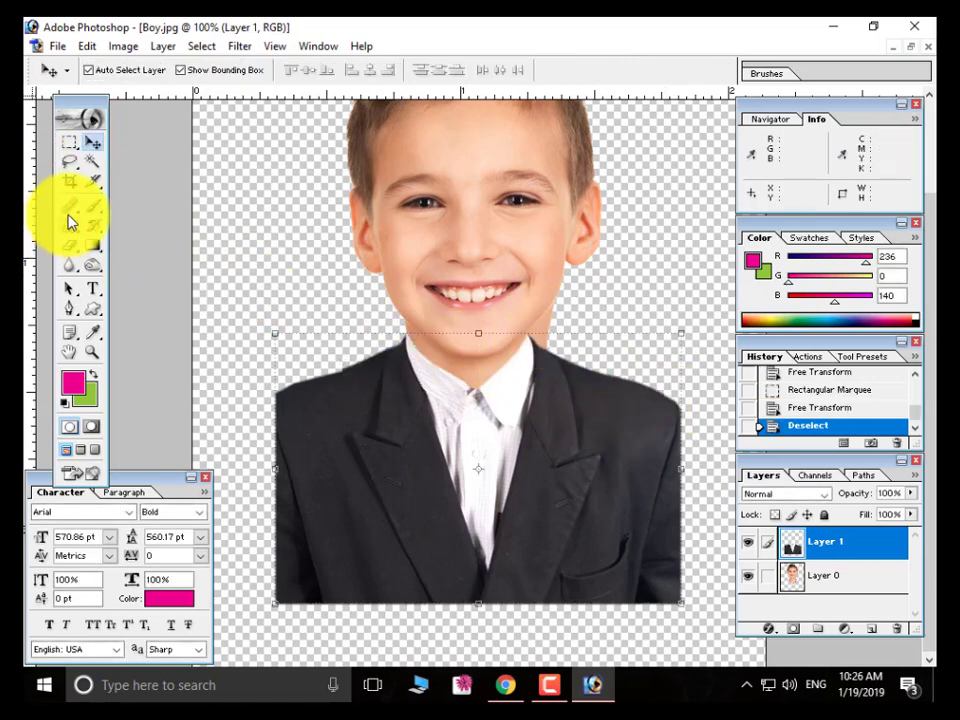
- Select the right part of the collar, stretch and skew it up and outward to cover the neck edge, and nudge the suit right
click(68, 145)
drag(488, 321, 665, 369)
click(91, 142)
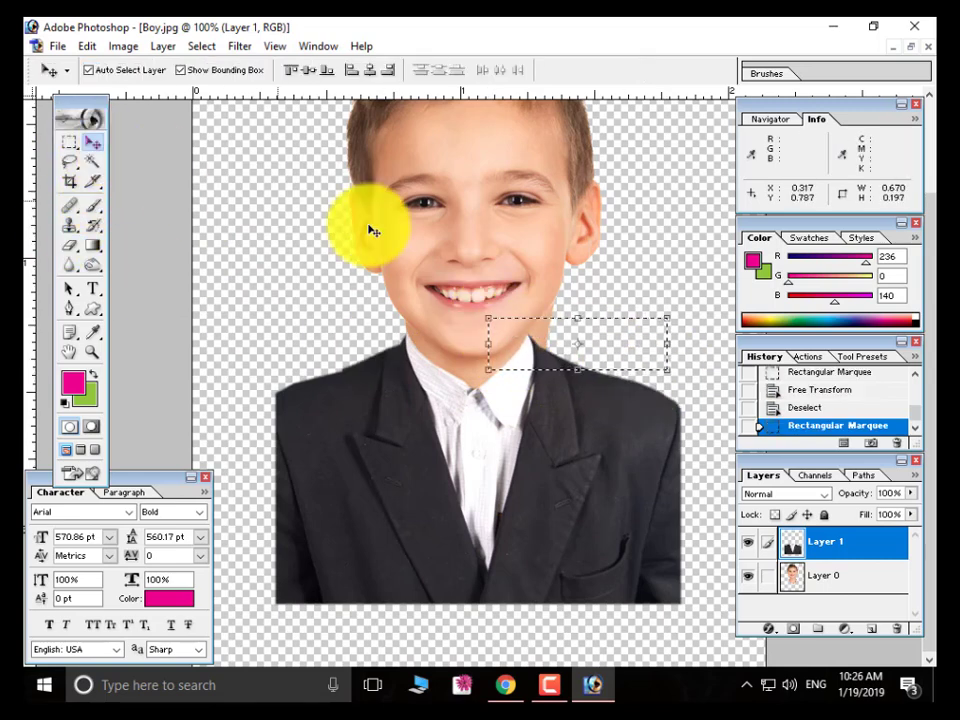
key(ctrl+t)
drag(577, 319, 609, 300)
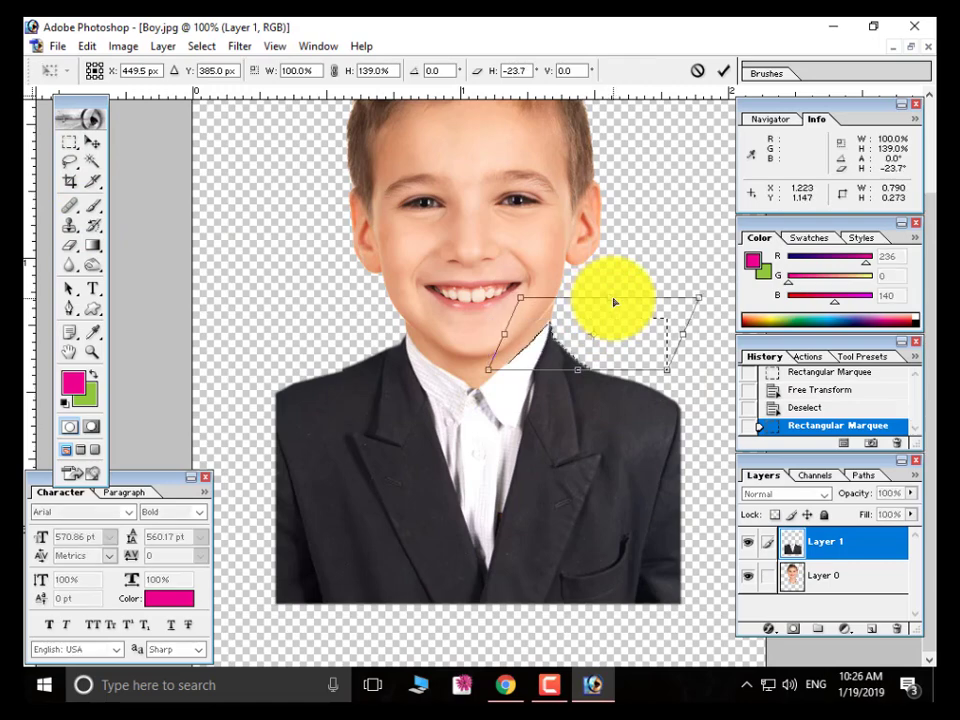
key(Return)
key(ctrl+minus)
key(ctrl+minus)
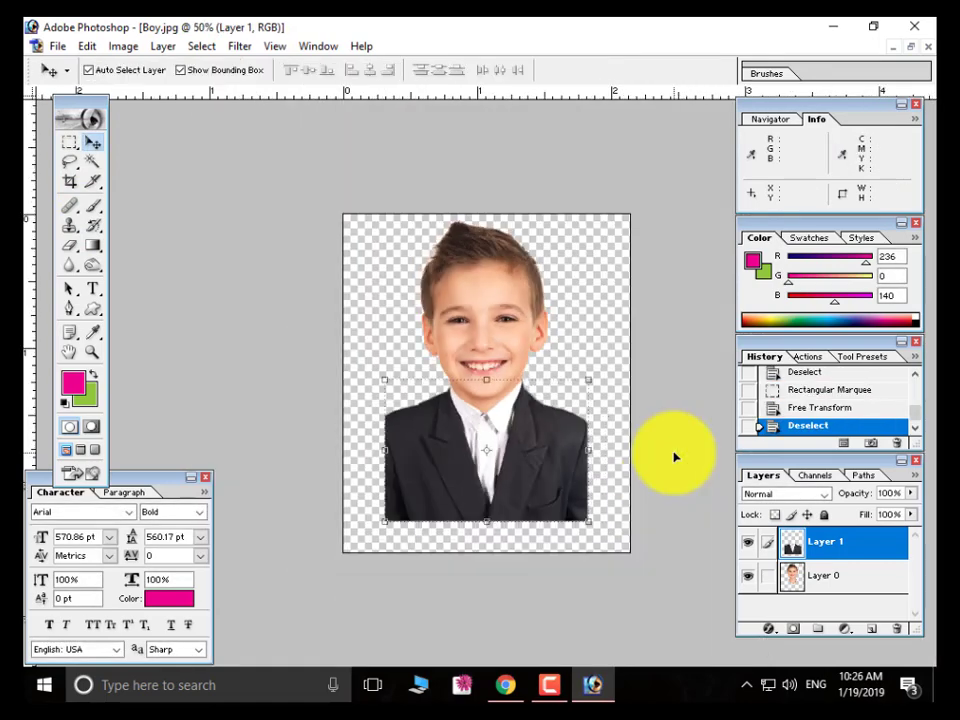
key(Right)
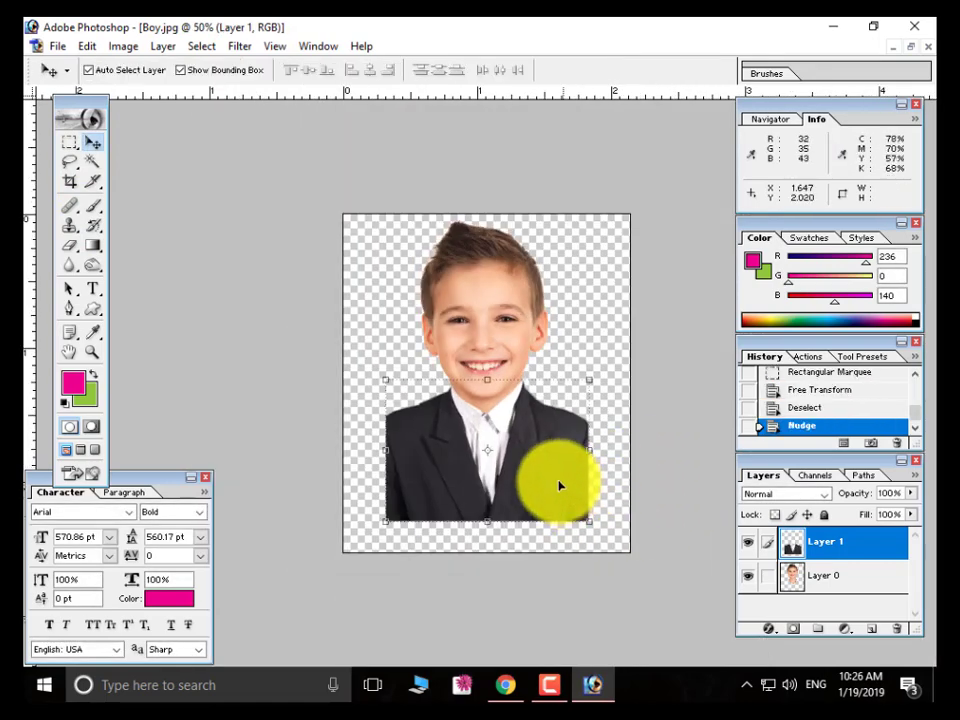
- Crop the image to the suit's width, from the top of the canvas down to the suit's bottom edge
click(70, 181)
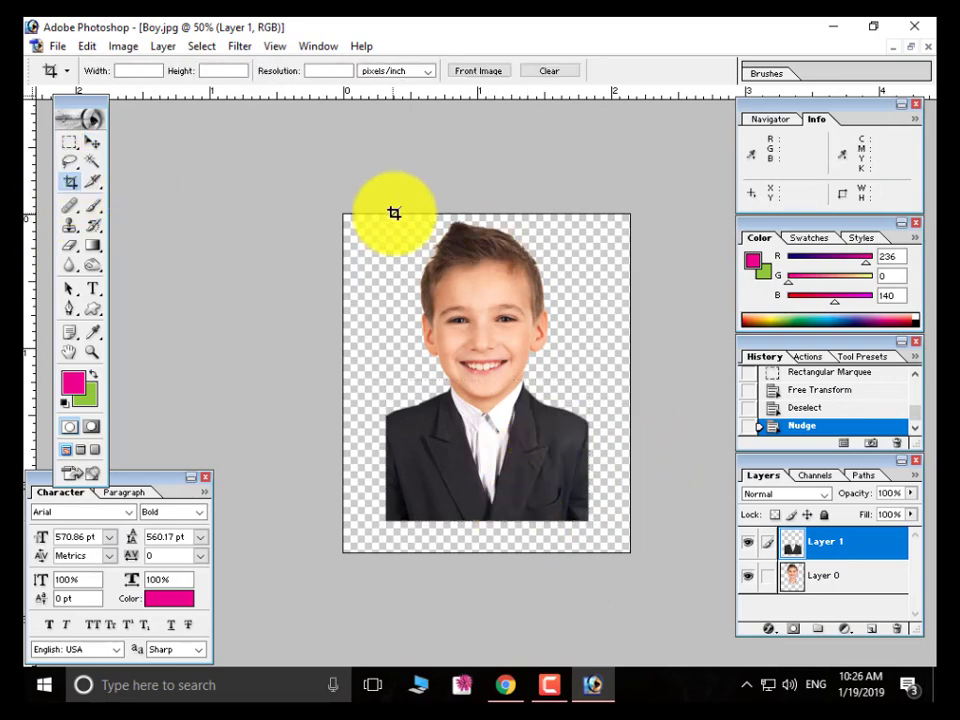
drag(387, 214, 587, 491)
key(Return)
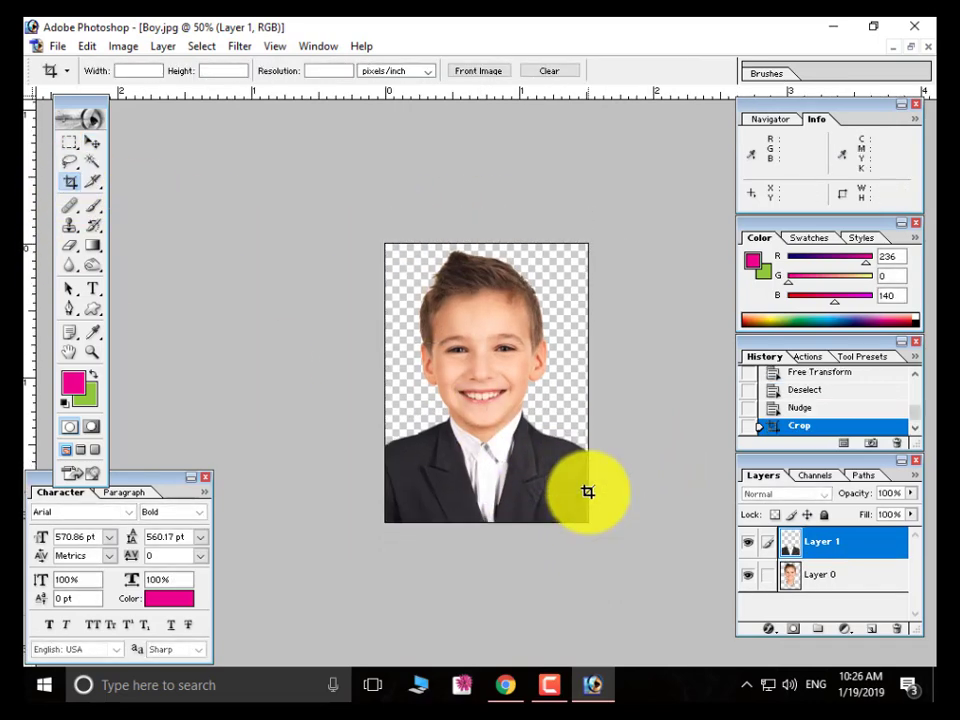
- Nudge the suit slightly left and up under the neck, reduce its height to about 96% and widen it to the canvas edges
click(94, 143)
drag(361, 377, 645, 451)
key(ctrl+minus)
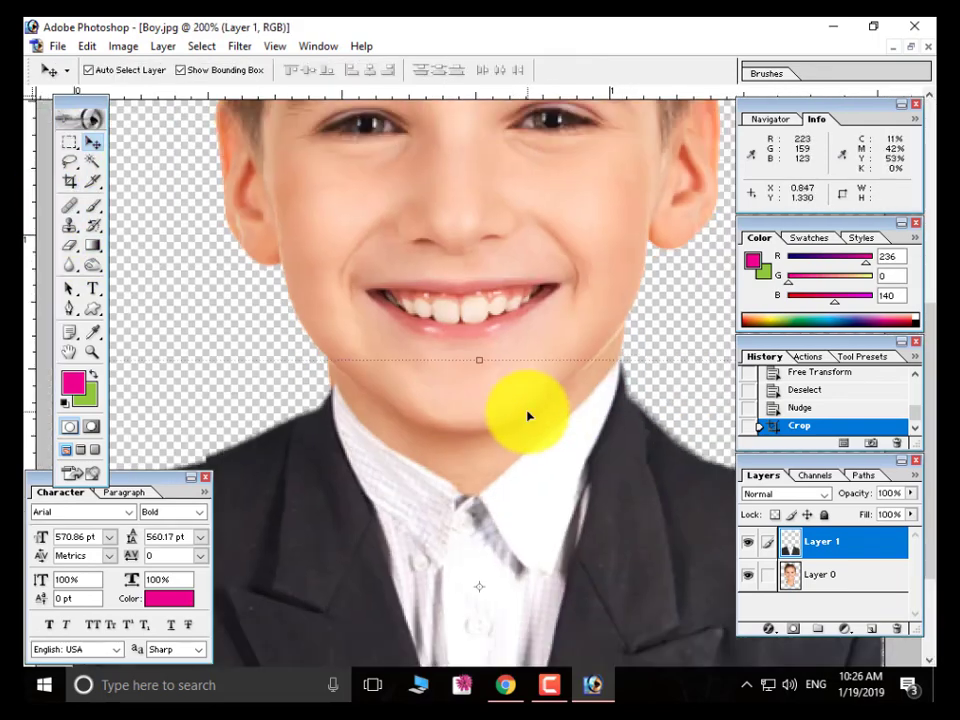
key(Left)
key(Left)
key(Left)
key(Up)
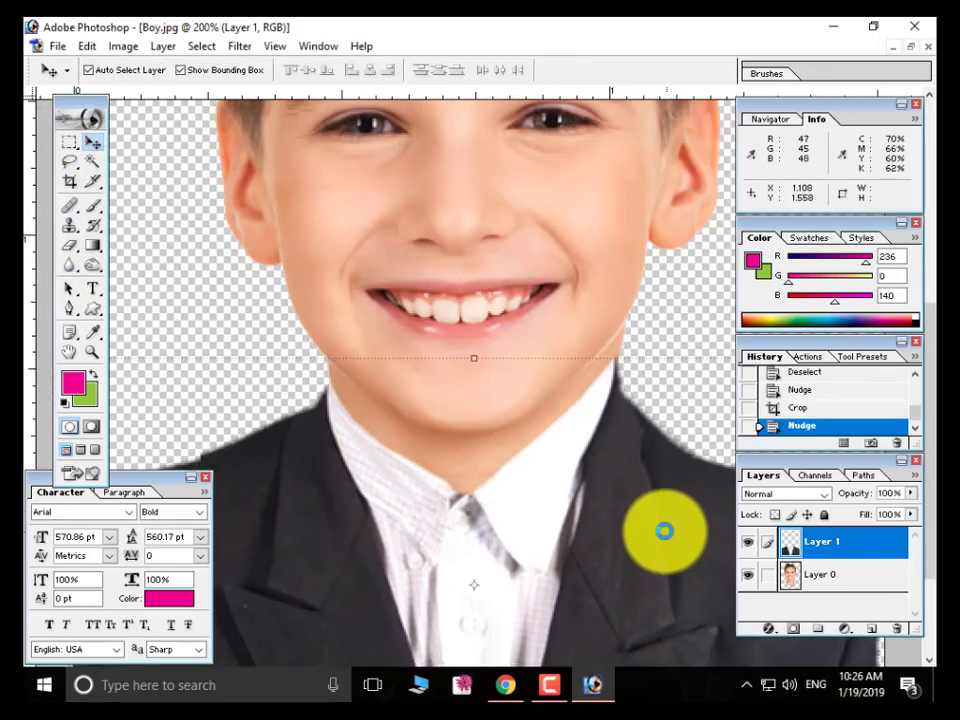
drag(664, 531, 641, 532)
key(ctrl+minus)
key(ctrl+minus)
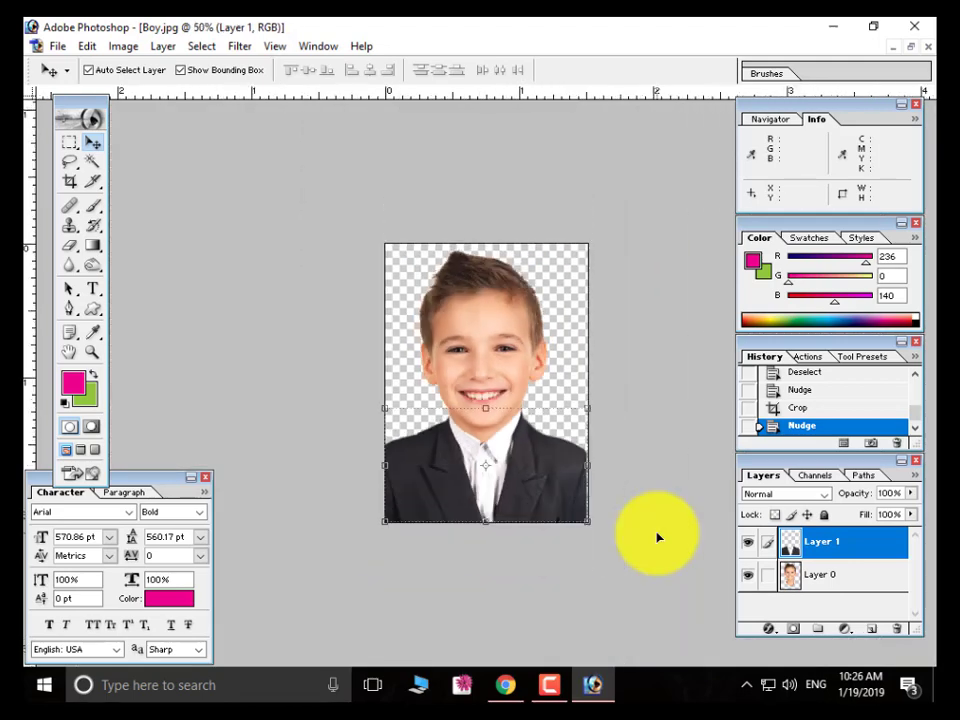
drag(521, 403, 518, 412)
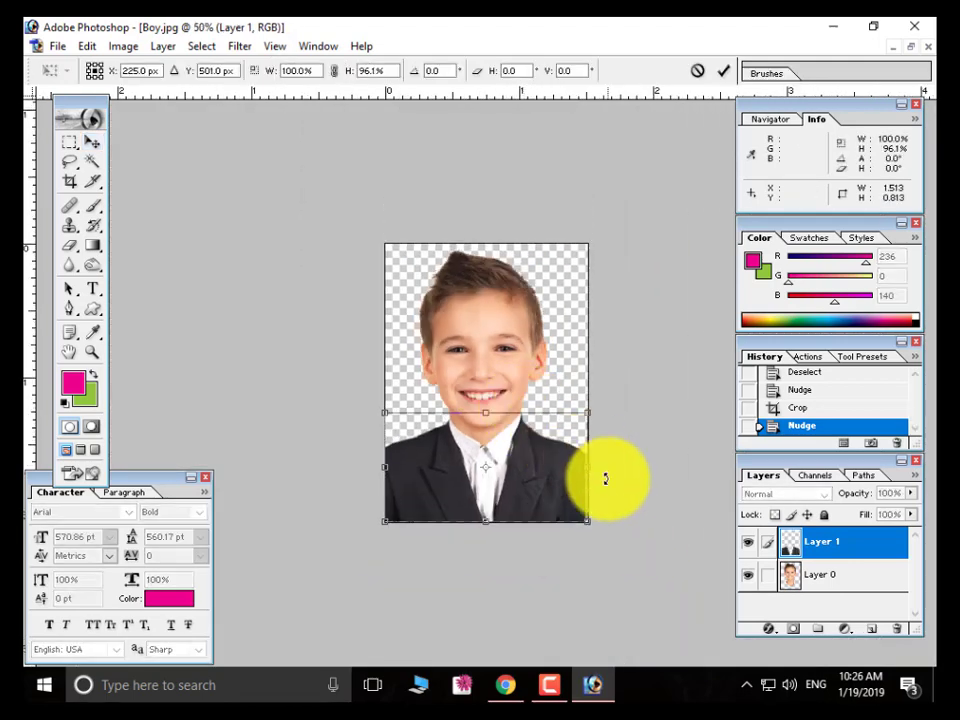
key(Return)
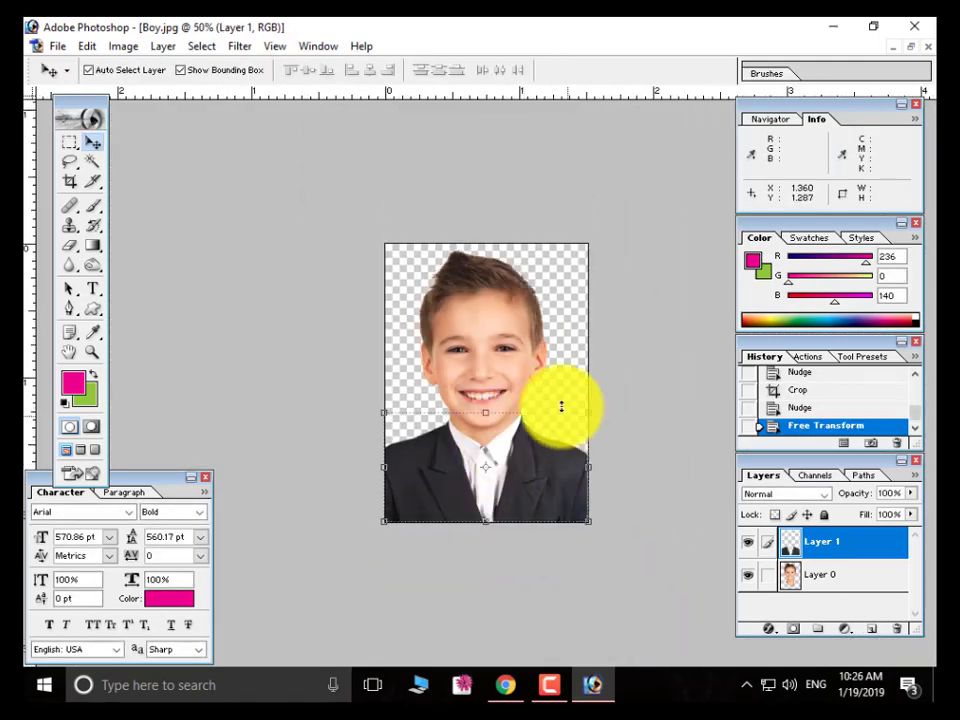
- Try flipping the suit horizontally, and check how its collar meets the boy's neck
drag(457, 382, 658, 450)
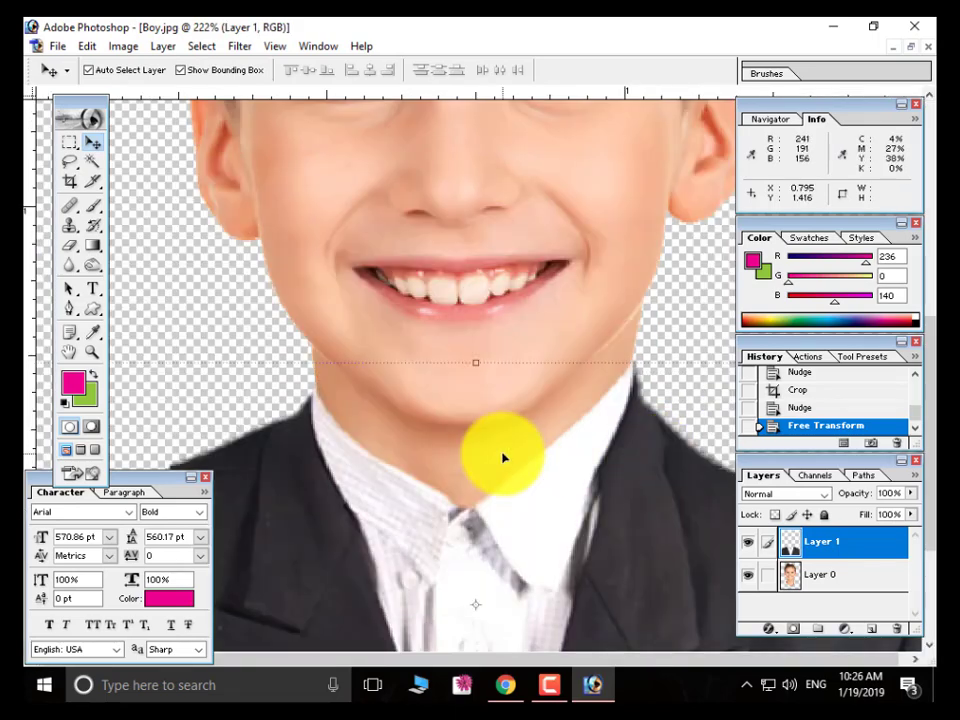
key(ctrl+minus)
key(ctrl+minus)
key(ctrl+minus)
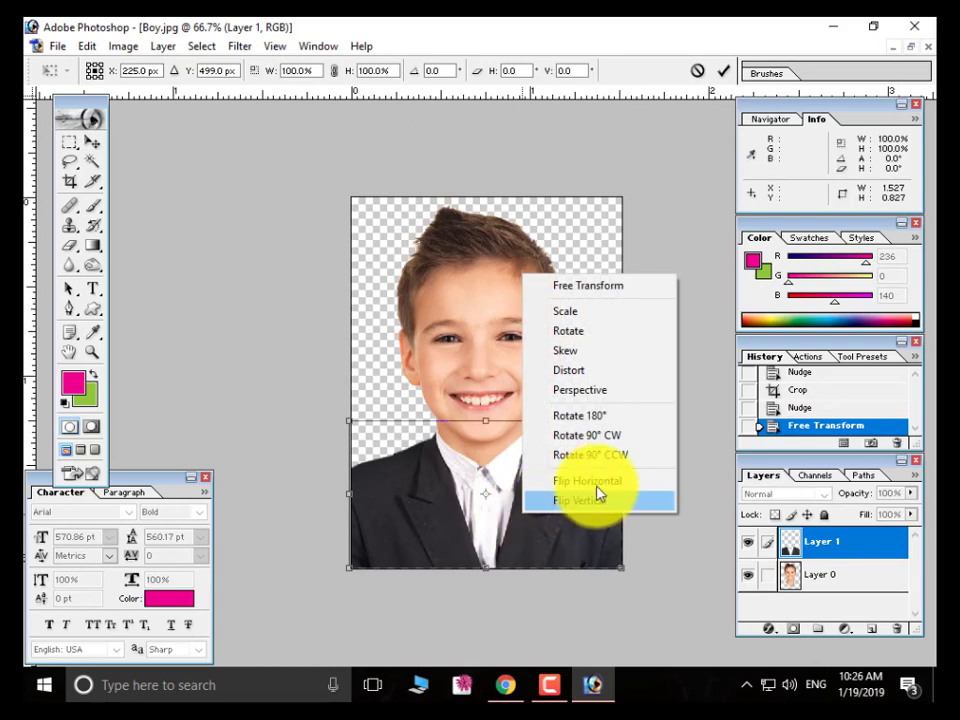
click(596, 482)
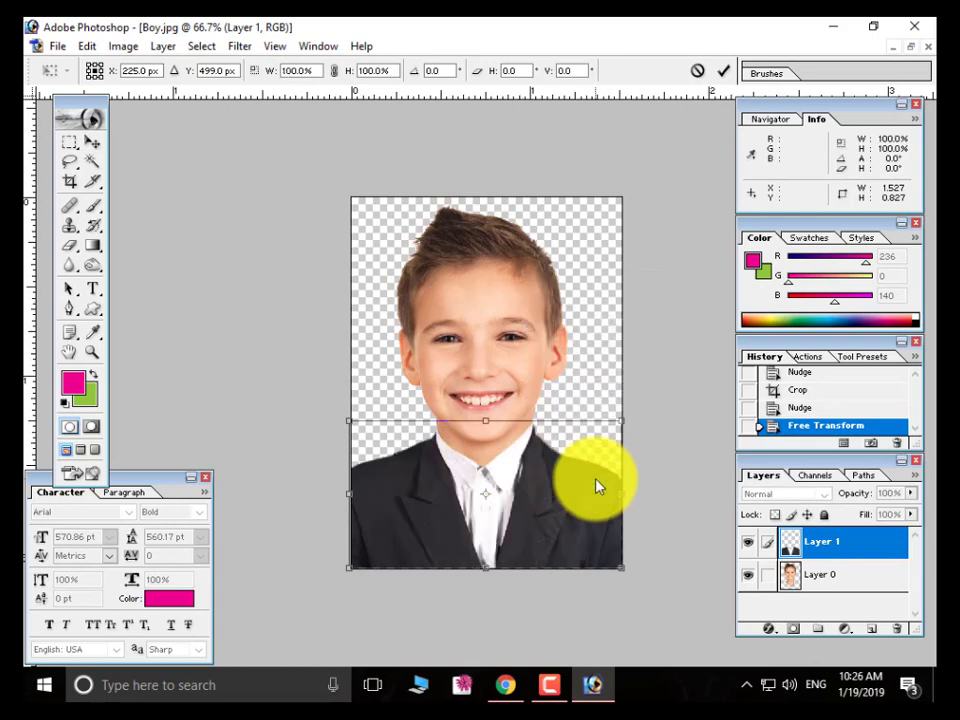
key(Return)
key(ctrl+minus)
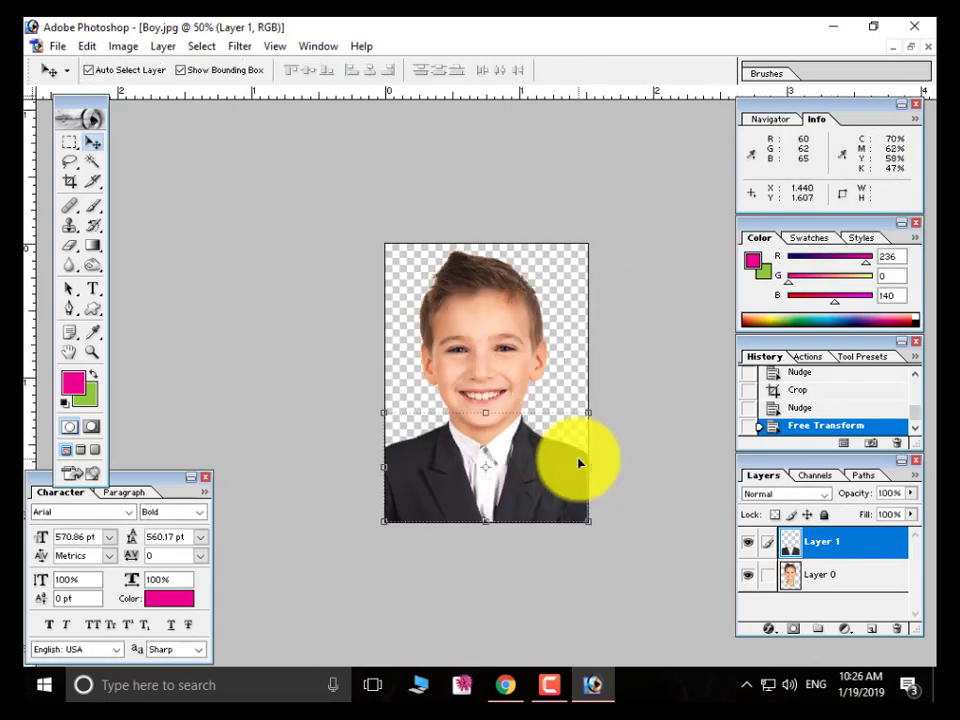
drag(340, 395, 711, 459)
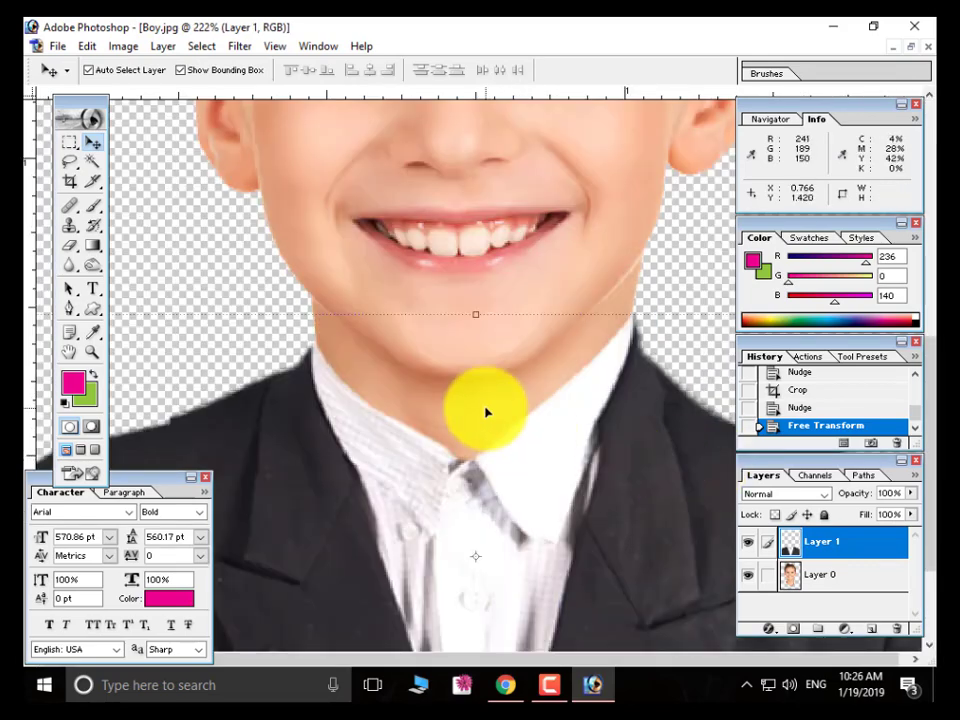
key(ctrl+alt+0)
key(ctrl+minus)
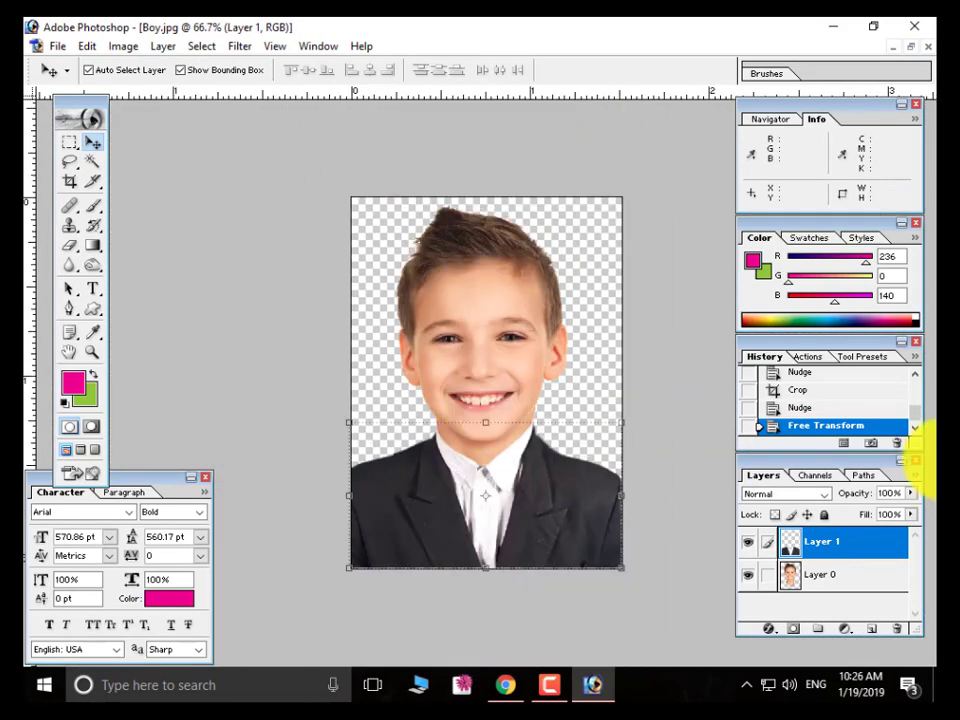
- Darken the boy's hair on Layer 0 with the Burn tool at brush size 200, Midtones range and 50% exposure
click(489, 296)
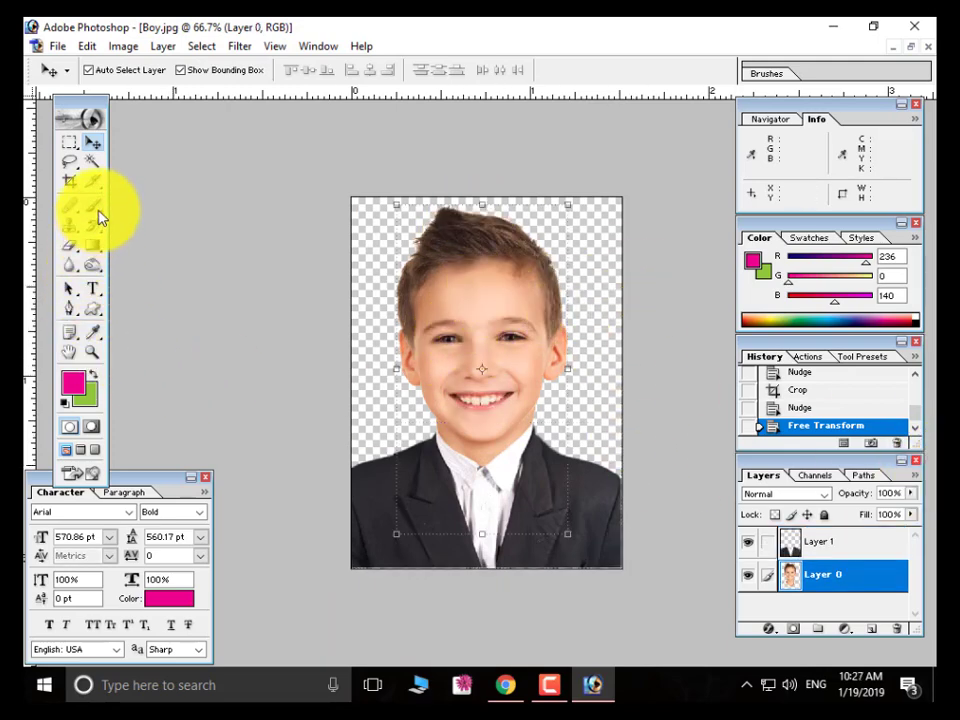
click(93, 265)
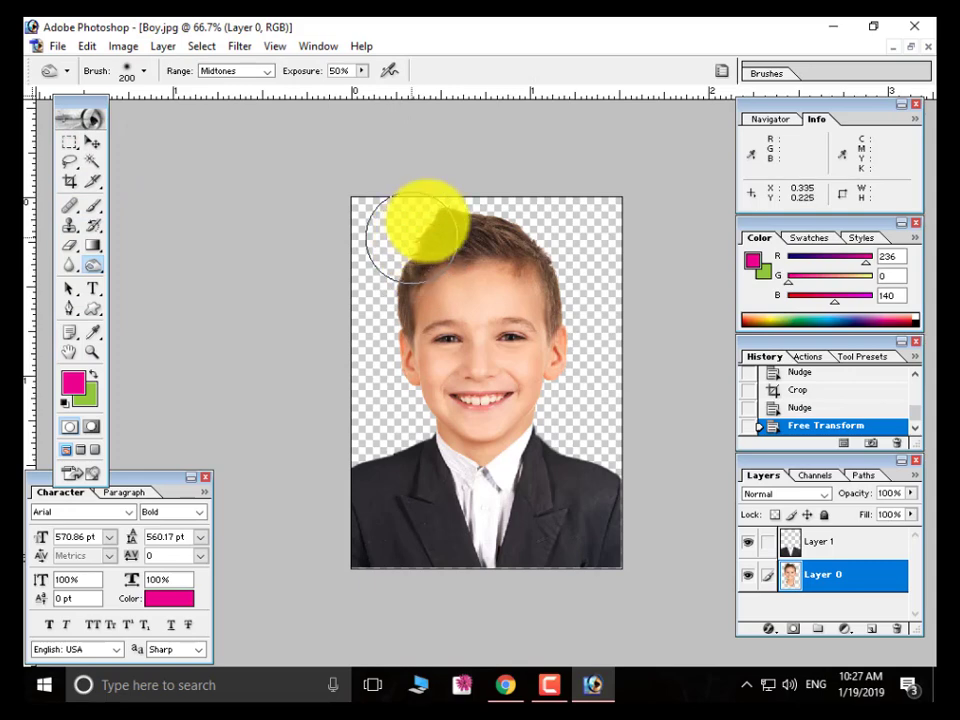
drag(429, 221, 551, 216)
mouse_move(551, 216)
mouse_down()
mouse_move(401, 214)
mouse_move(585, 239)
mouse_move(431, 241)
mouse_up()
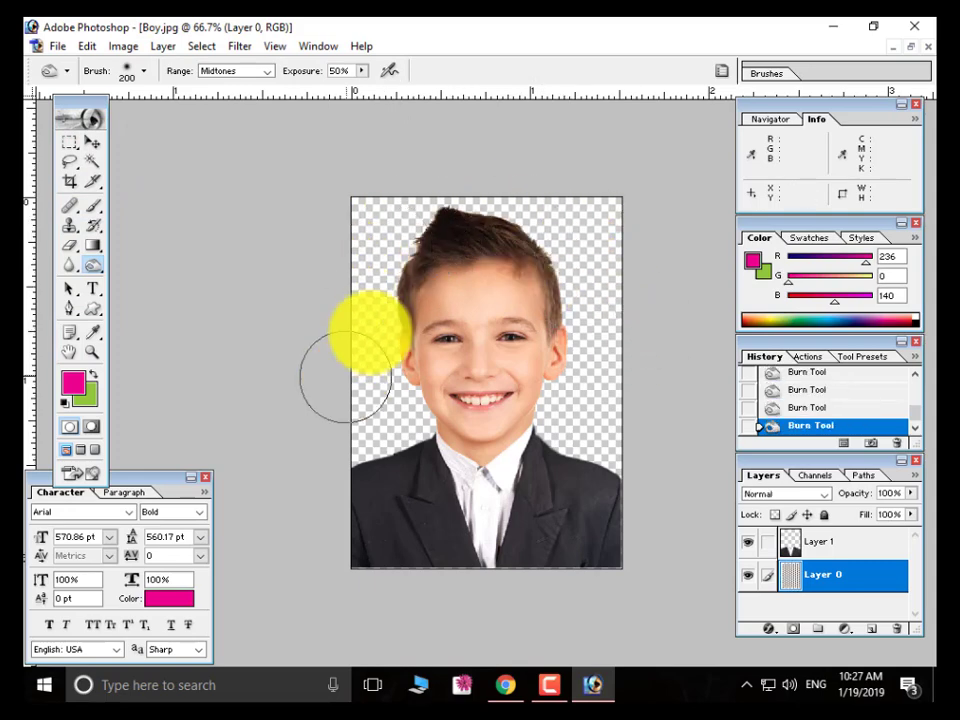
- Move the head layer and the suit layer aside in turn, undoing each move
click(91, 145)
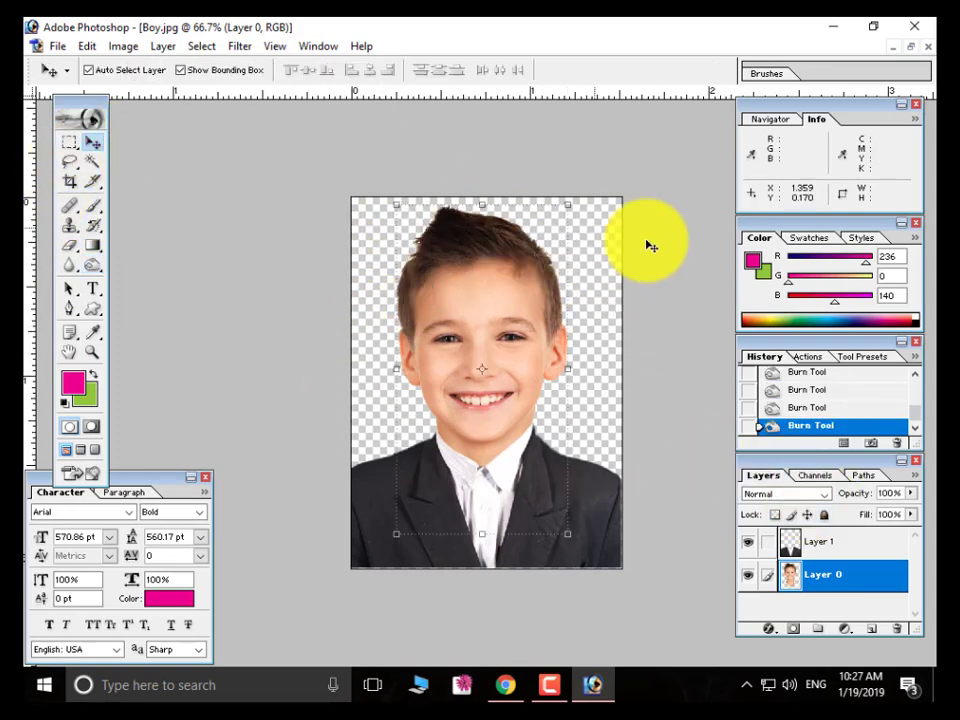
key(ctrl+minus)
key(ctrl+minus)
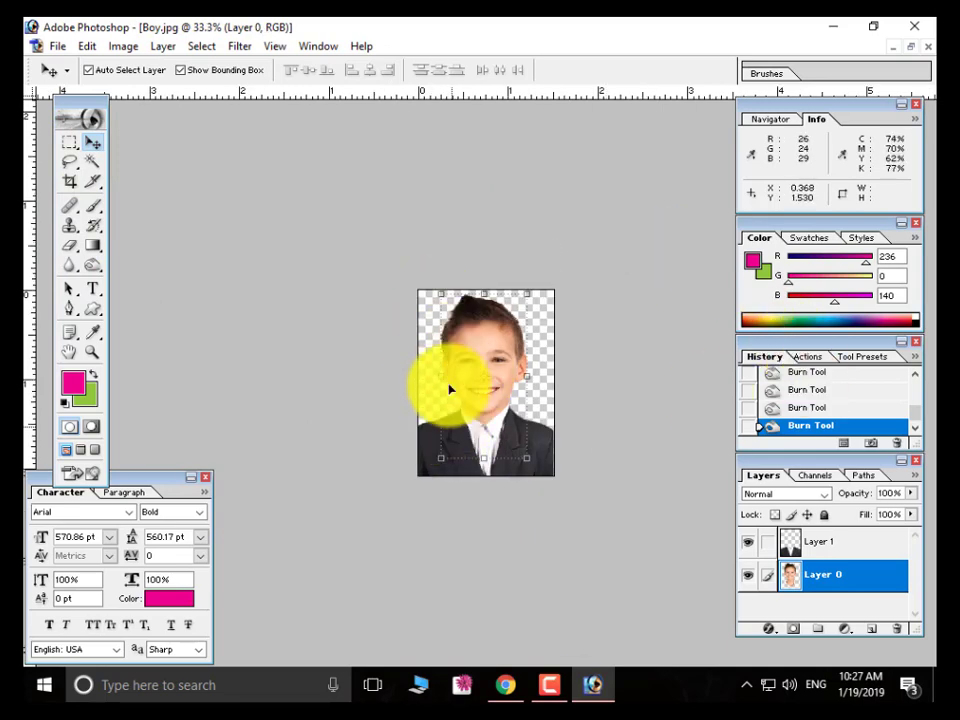
drag(483, 350, 553, 324)
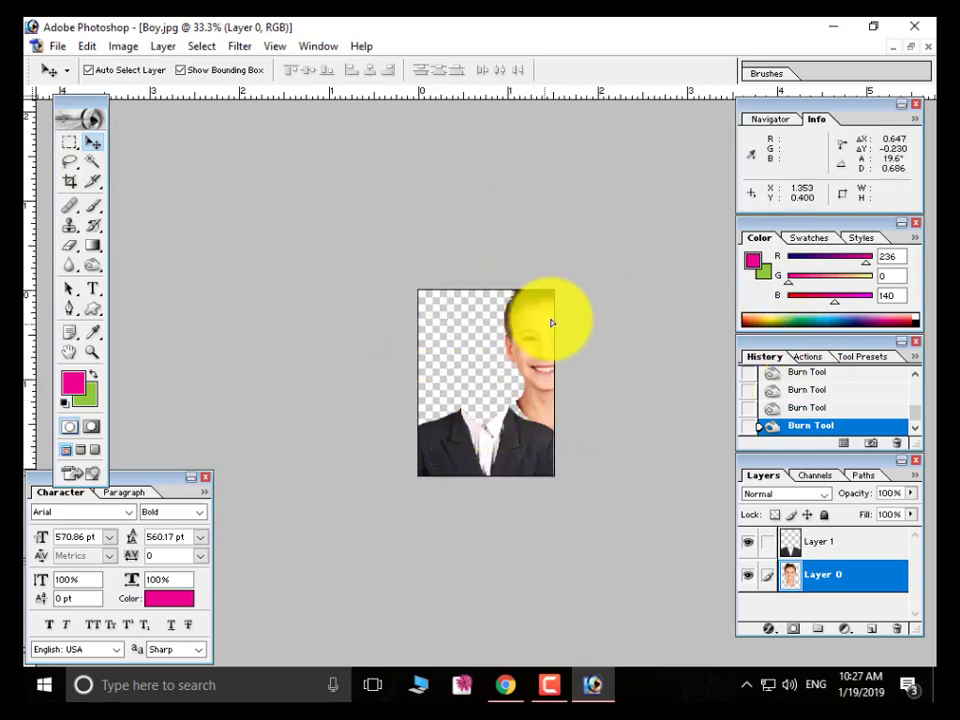
key(ctrl+z)
right_click(499, 437)
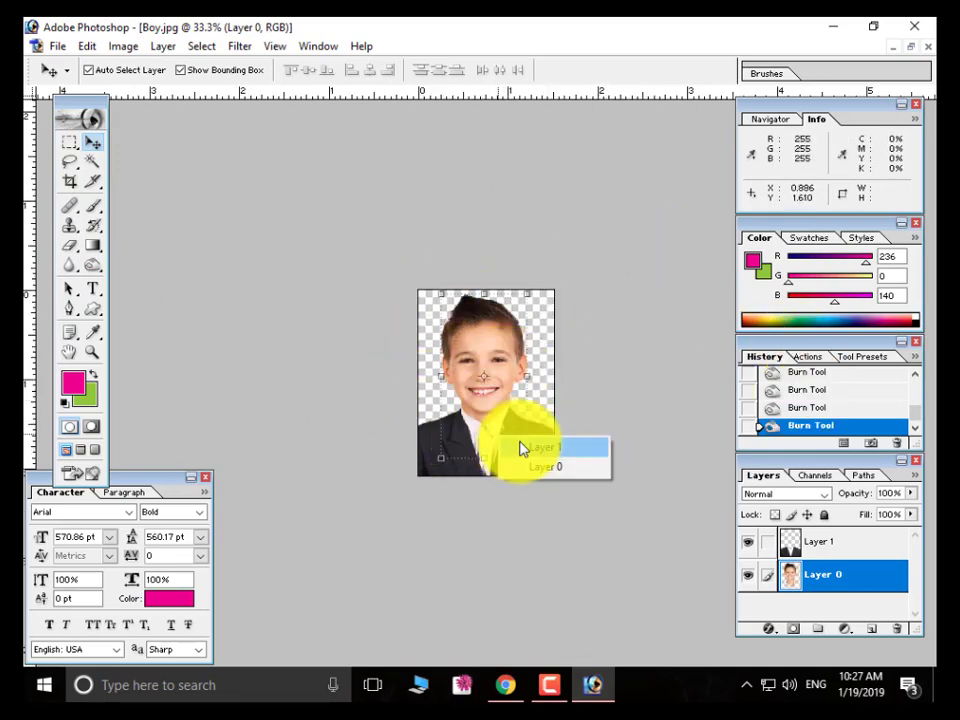
click(521, 448)
drag(498, 448, 431, 448)
key(ctrl+z)
drag(475, 331, 594, 429)
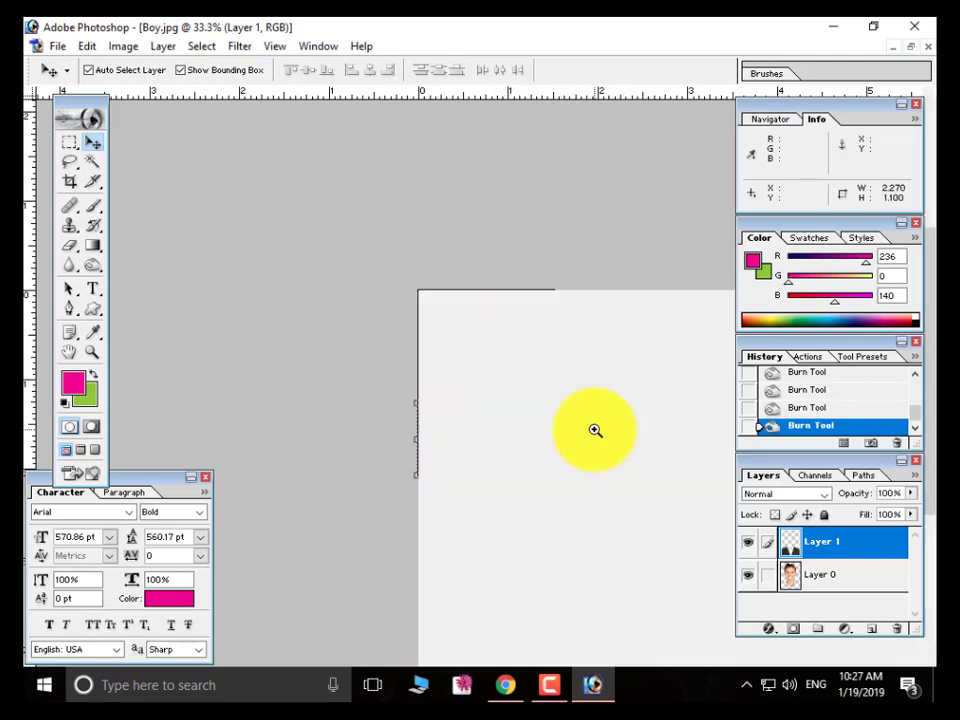
key(ctrl+0)
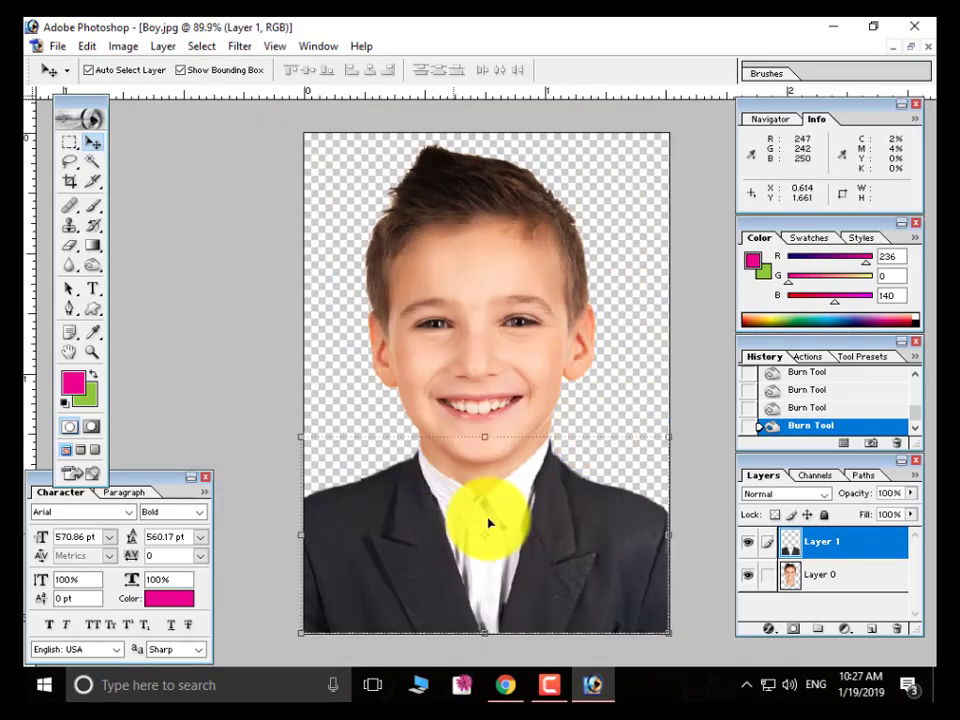
click(553, 686)
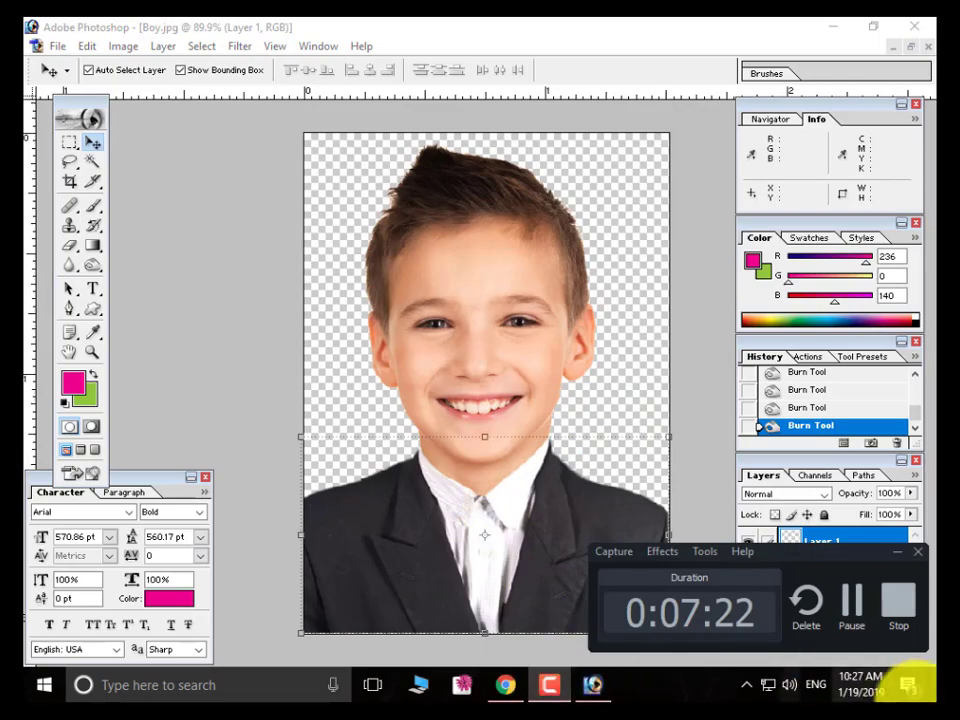
click(900, 620)
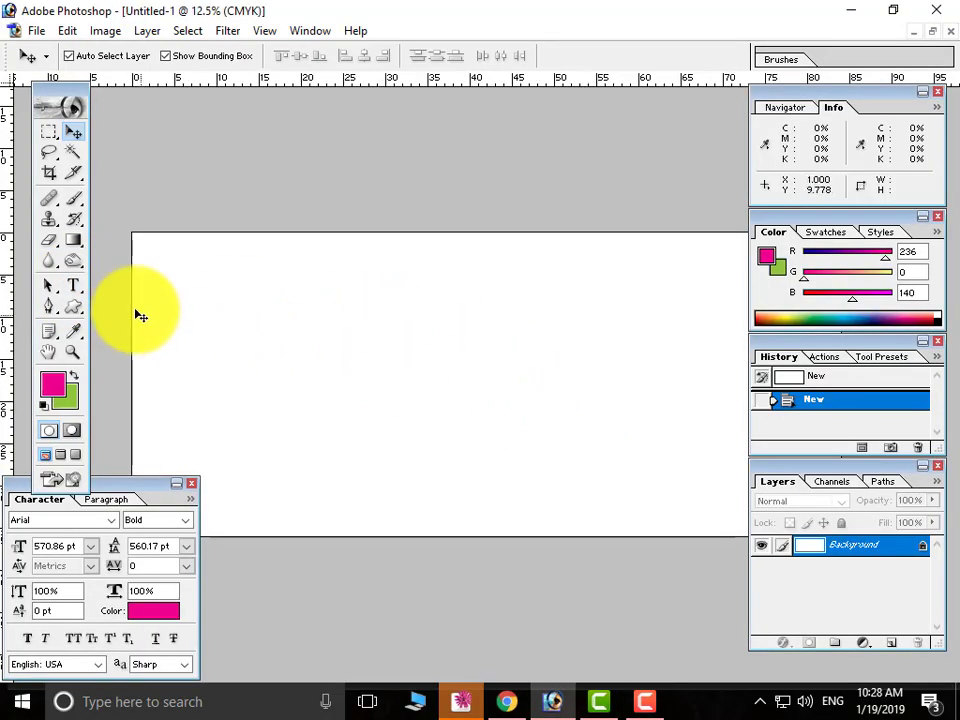
- Start a text line on the blank Untitled-1 canvas in SutonnyMJ Bold at 300 pt, and enter "এভাবে"
click(74, 286)
click(318, 299)
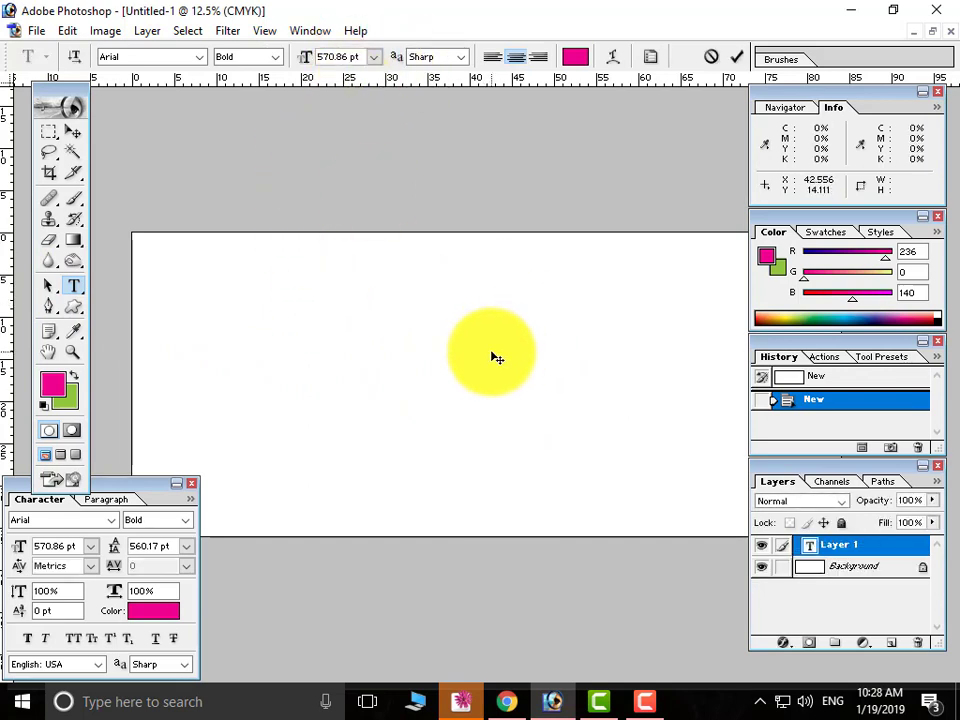
text(gc)
key(BackSpace)
click(131, 58)
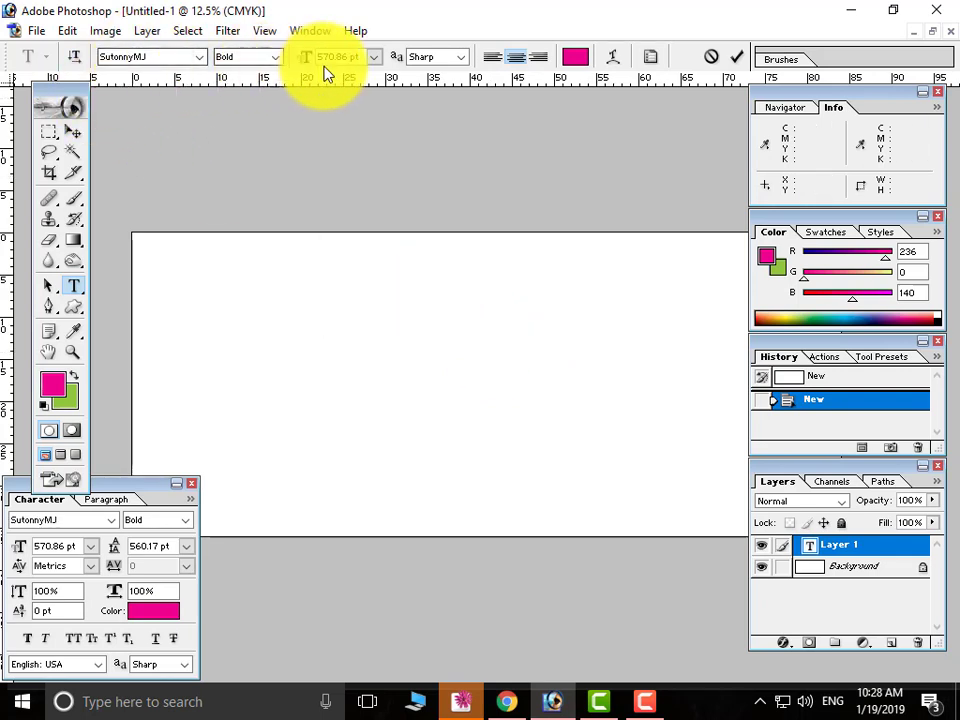
drag(358, 58, 1, 142)
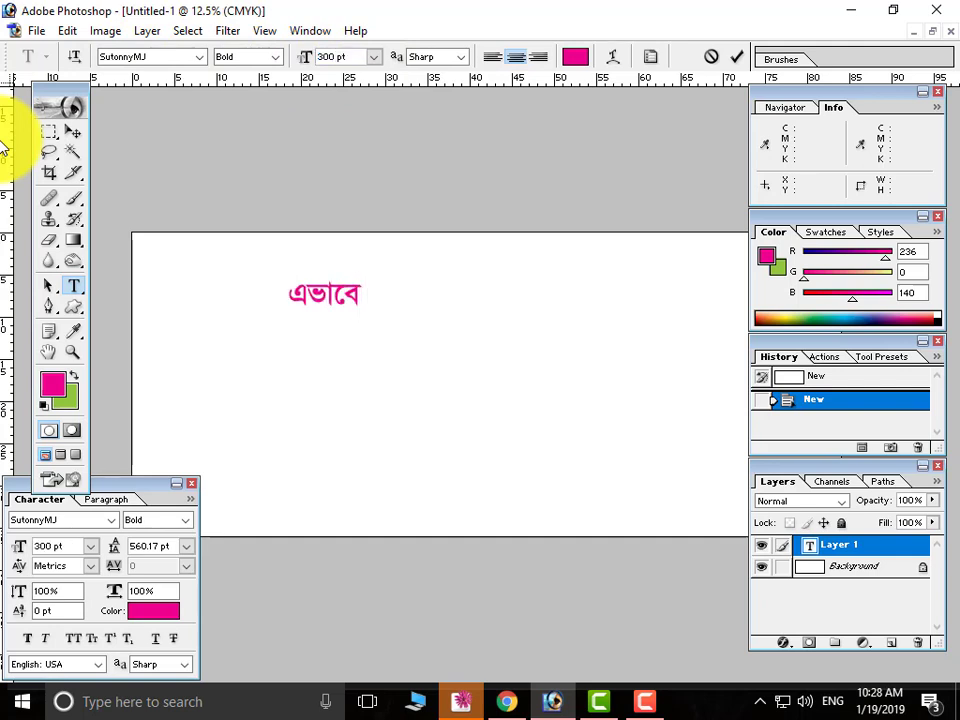
- Continue the text line with "আপনি যে কোন ছবির"
text(ন যে)
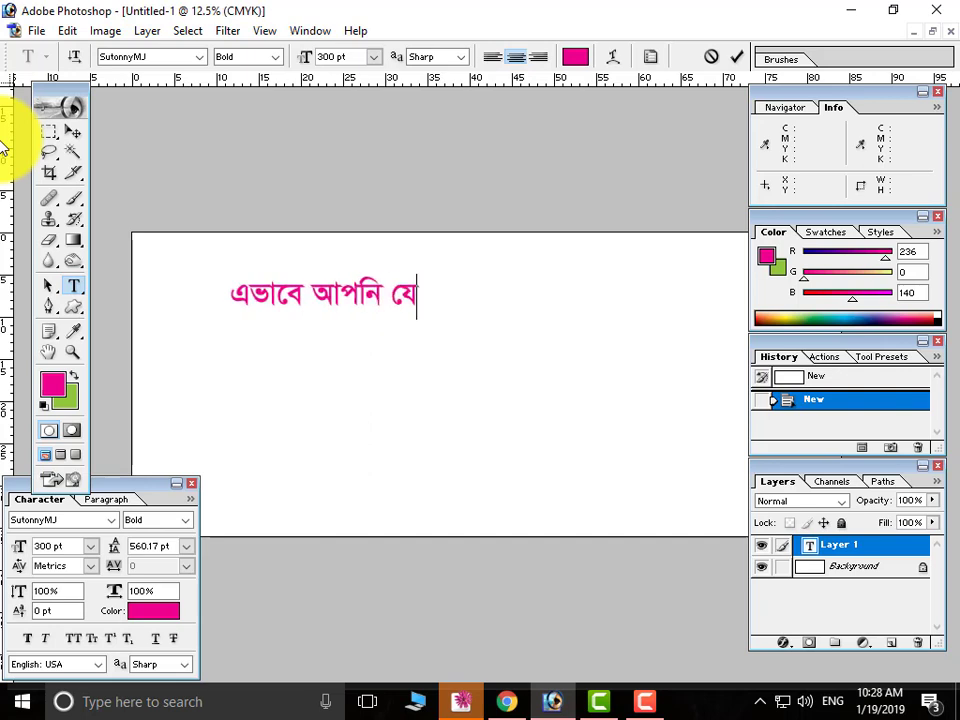
text( কোন ছি)
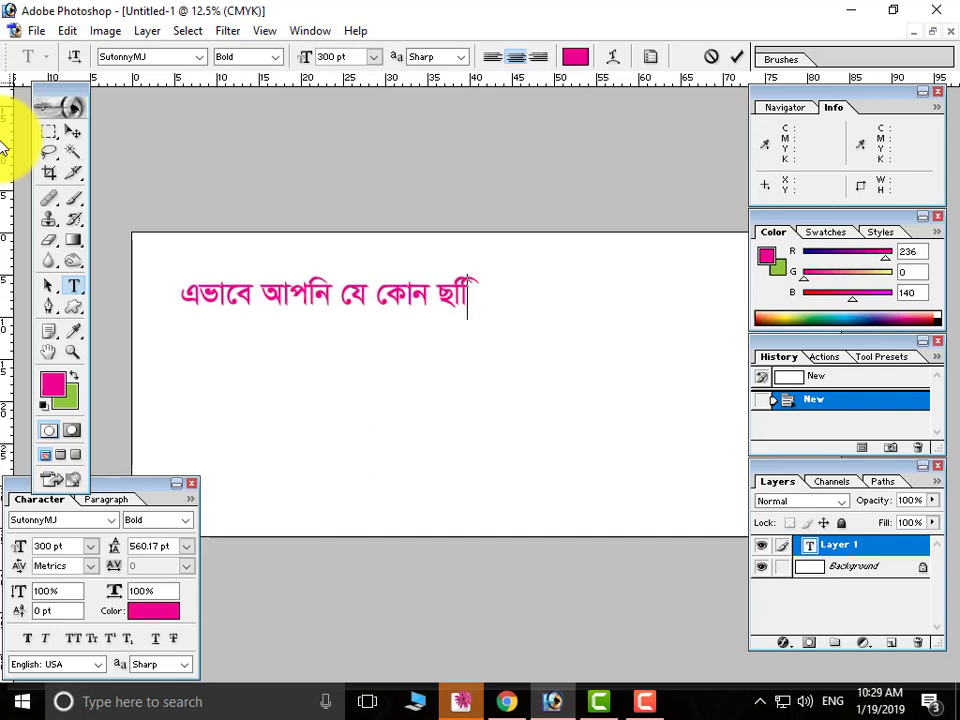
text(বর)
key(BackSpace)
key(BackSpace)
text(বির )
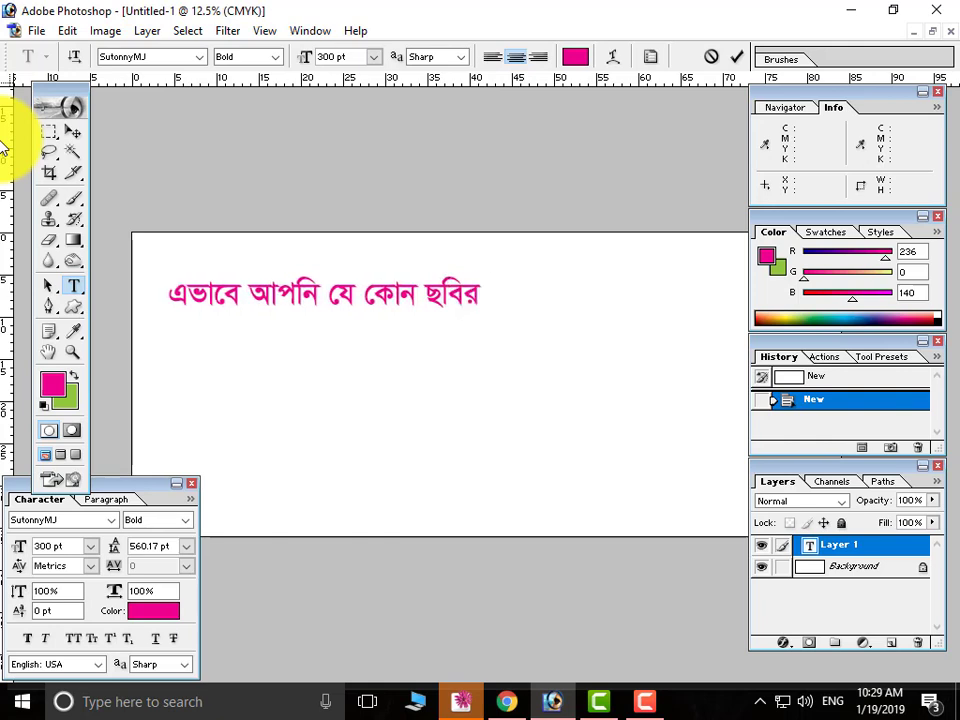
text(ব্য)
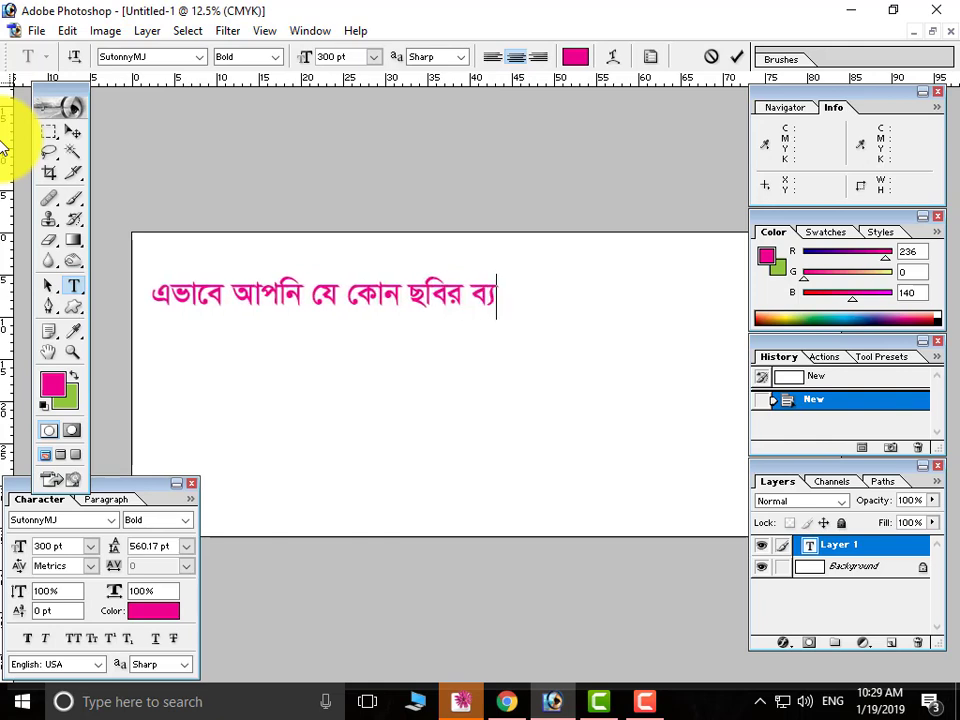
key(BackSpace)
key(BackSpace)
key(BackSpace)
text(ডে)
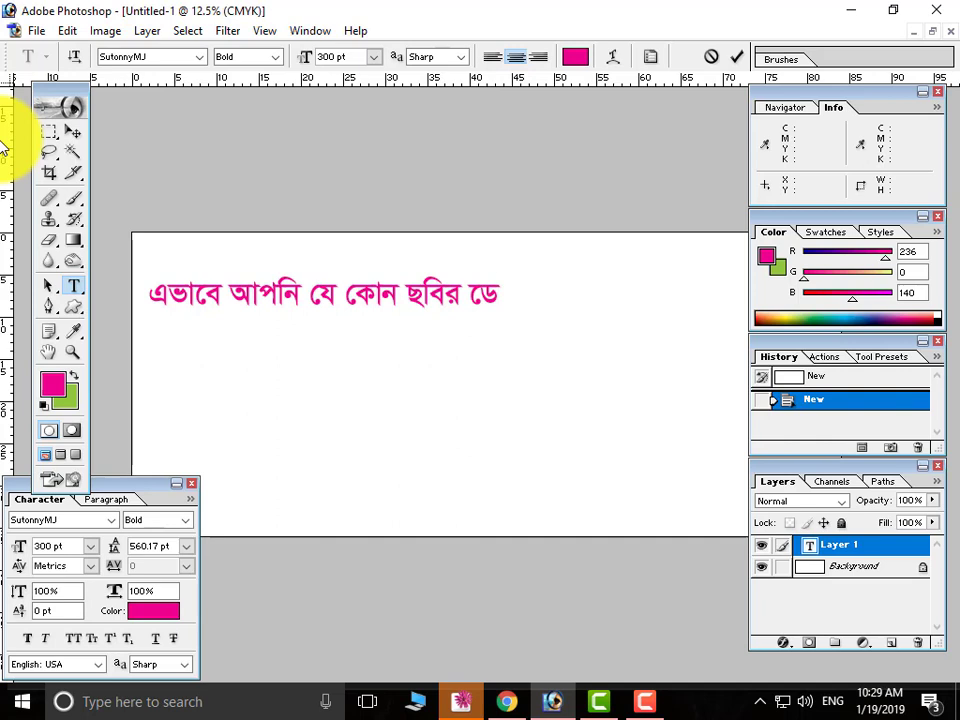
key(BackSpace)
key(BackSpace)
- Complete the first text line after "ছবির" with "পোষাক চেঞ্জ করতে পারবেন"
text(পোষ)
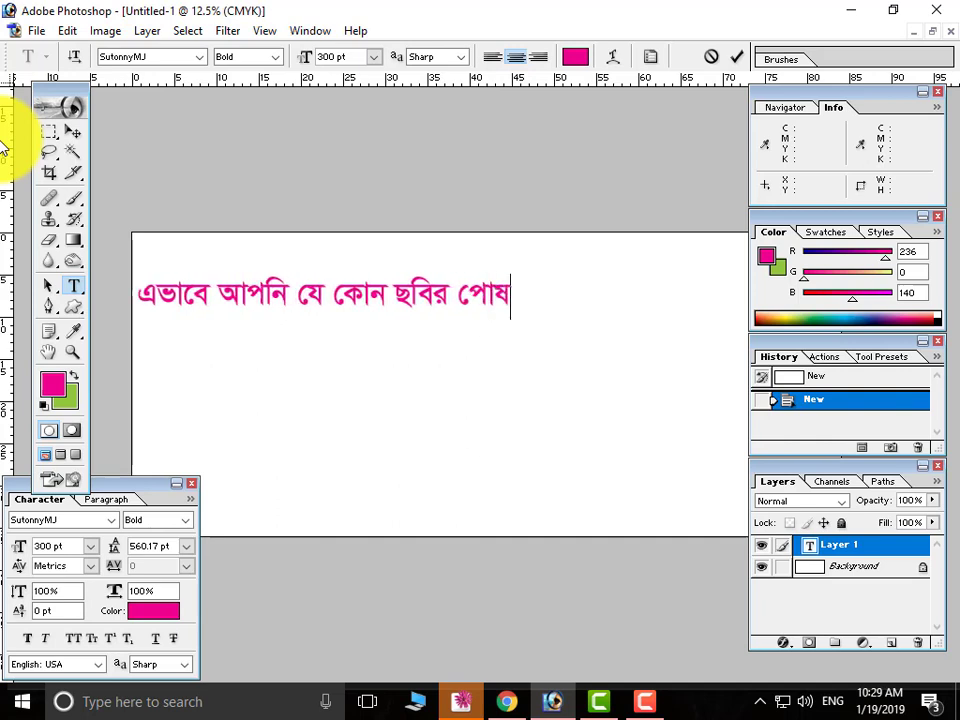
text(াক চে)
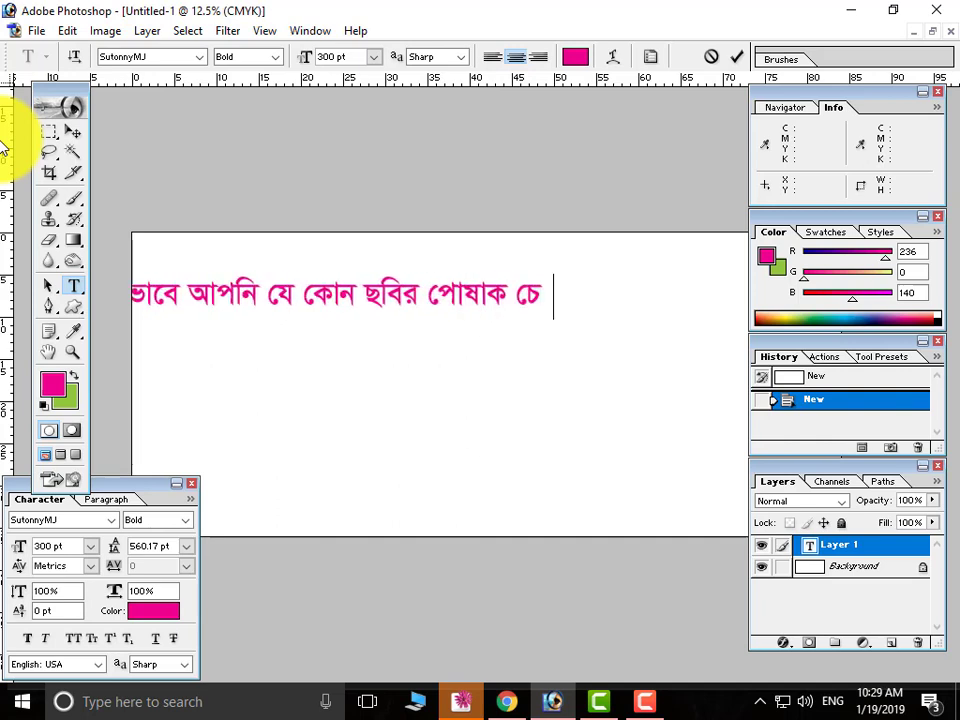
text(ঞ্জ করতে )
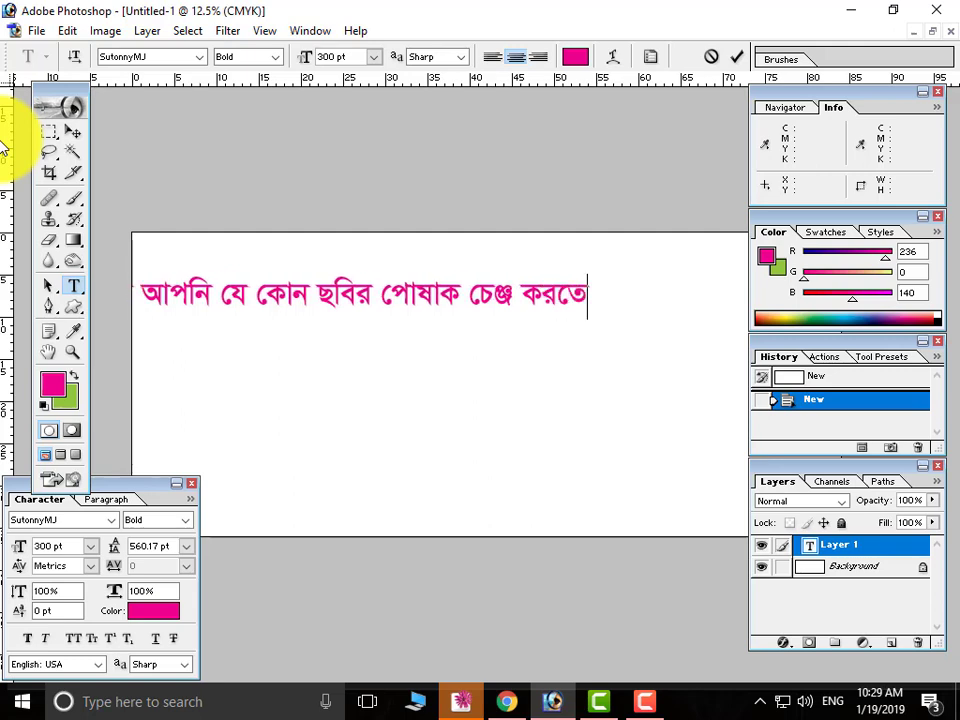
text(পারবেন)
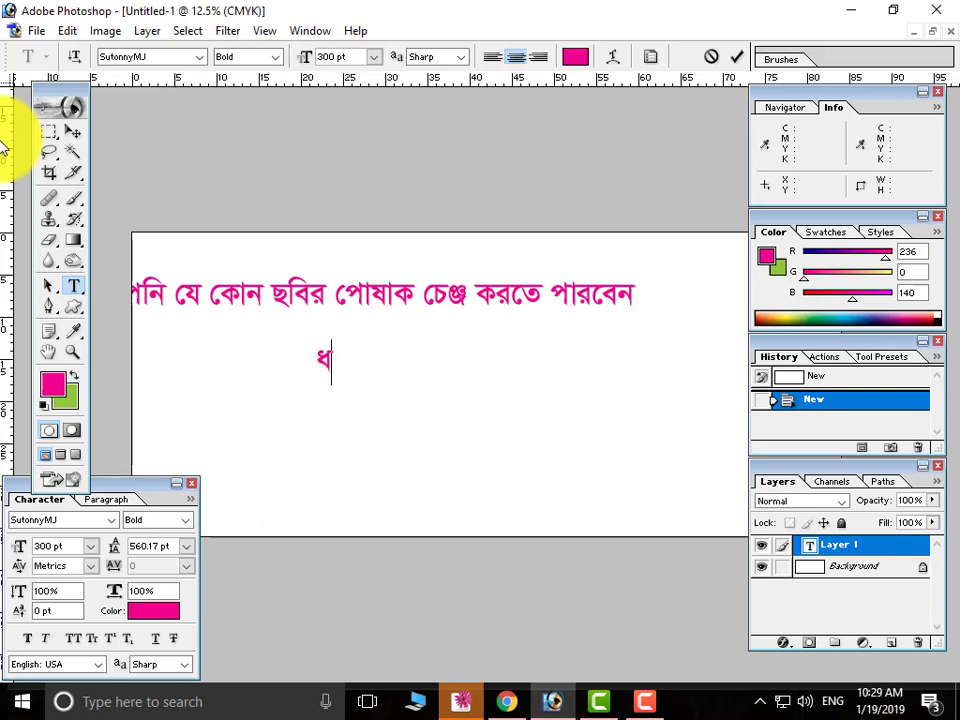
- Add a second line to the text reading "ধন্যবাদ ভিডিওটি পুরো দেখার জন্য"
text(ভিডিও)
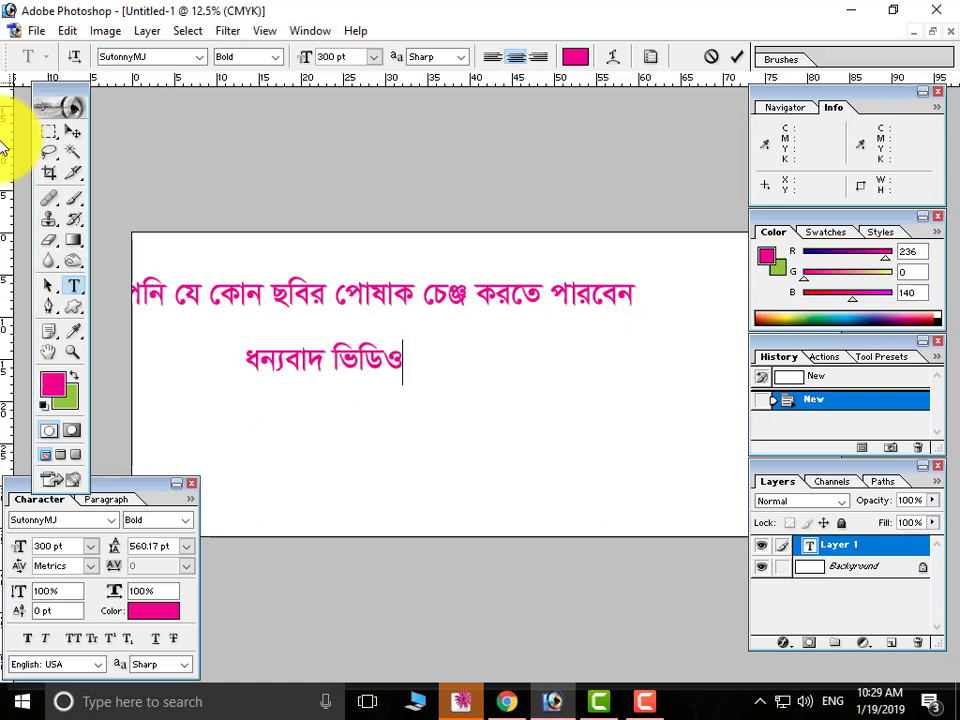
text(টি পুরো)
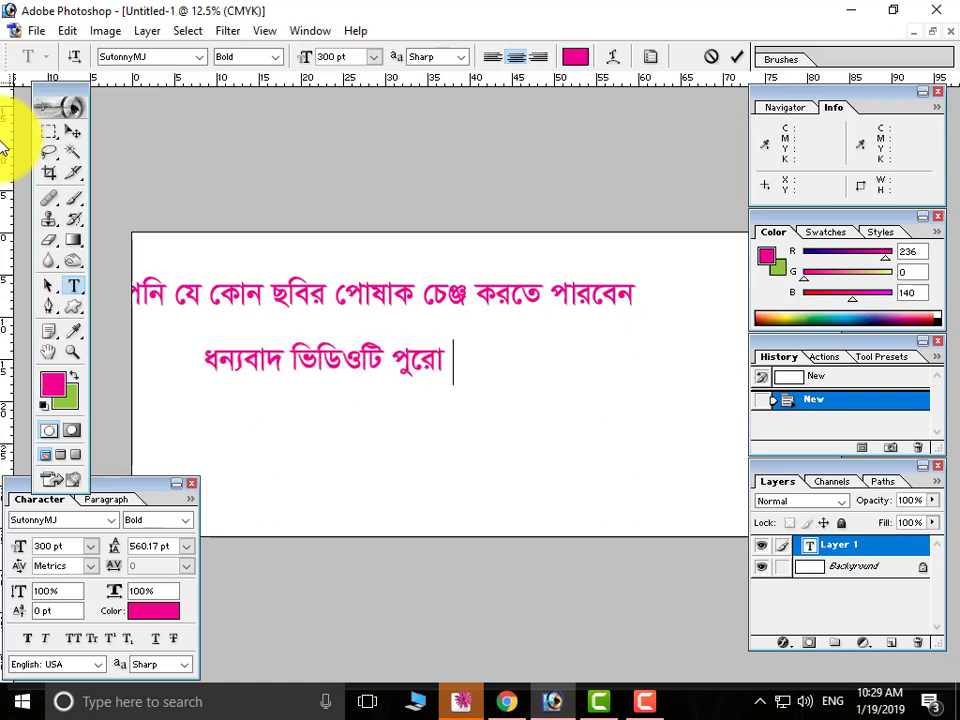
text( দেখা)
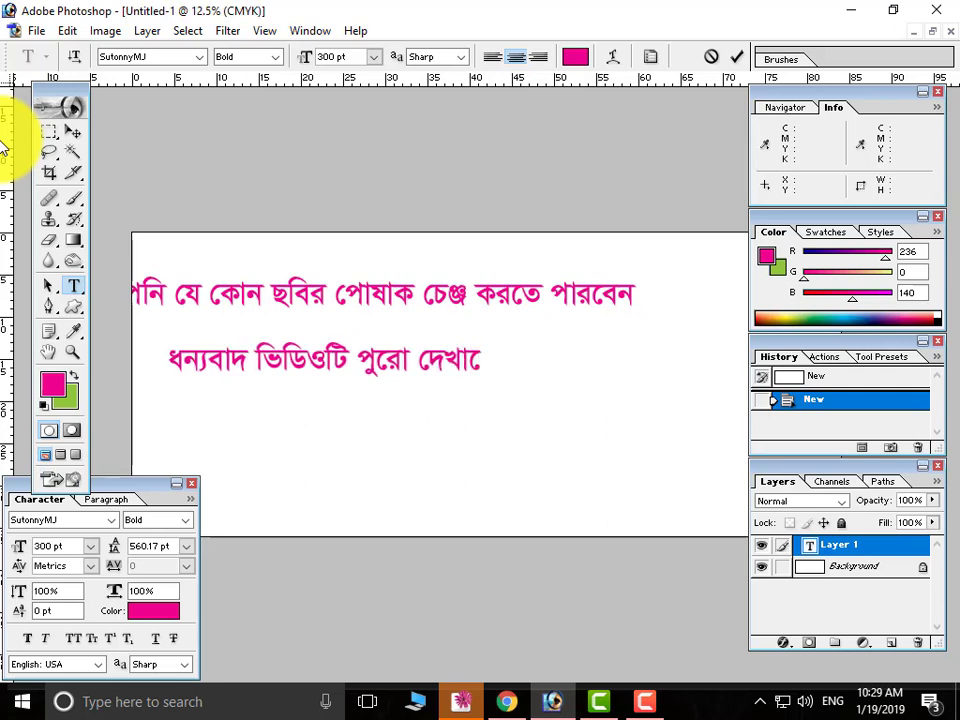
text(র জন্য)
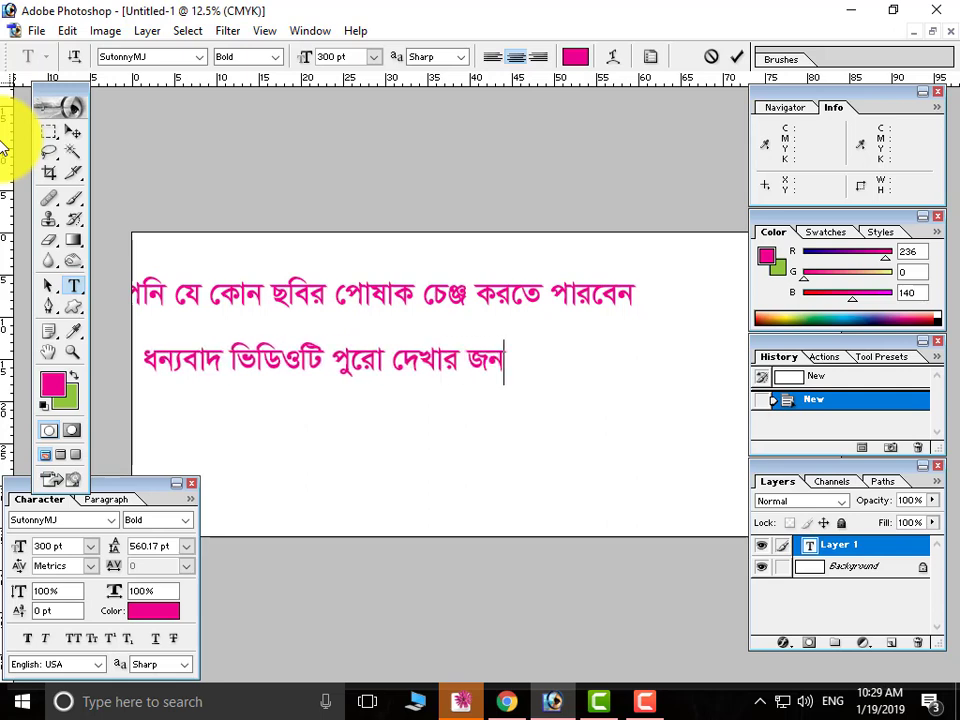
- Move the two-line message so that it lies fully inside the canvas, and hide the toolbox and palettes
click(73, 131)
drag(335, 296, 465, 299)
key(Tab)
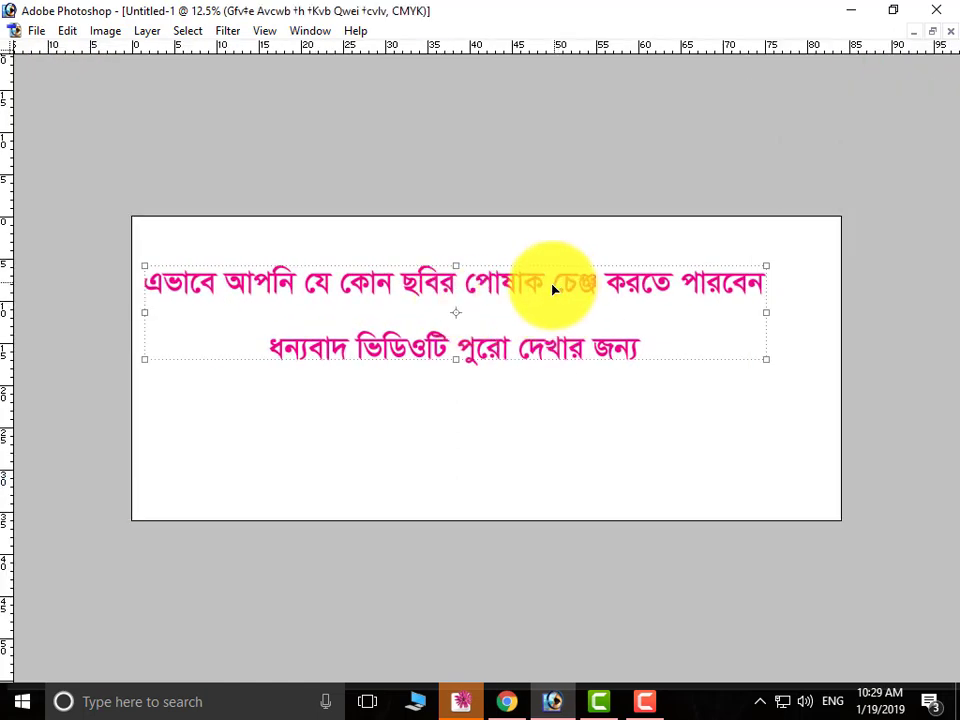